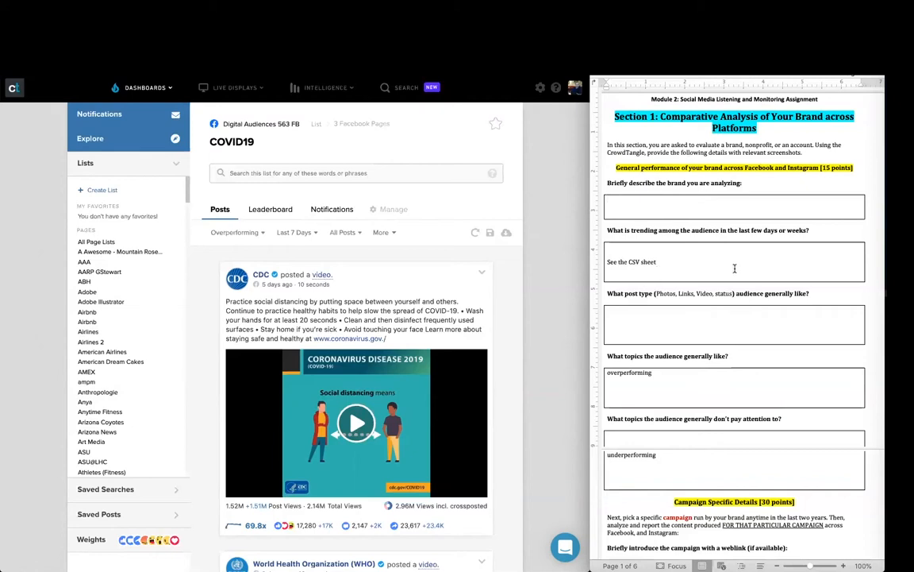
{"action": "left_click_drag", "start_coordinate": [752, 231], "coordinate": [809, 231]}
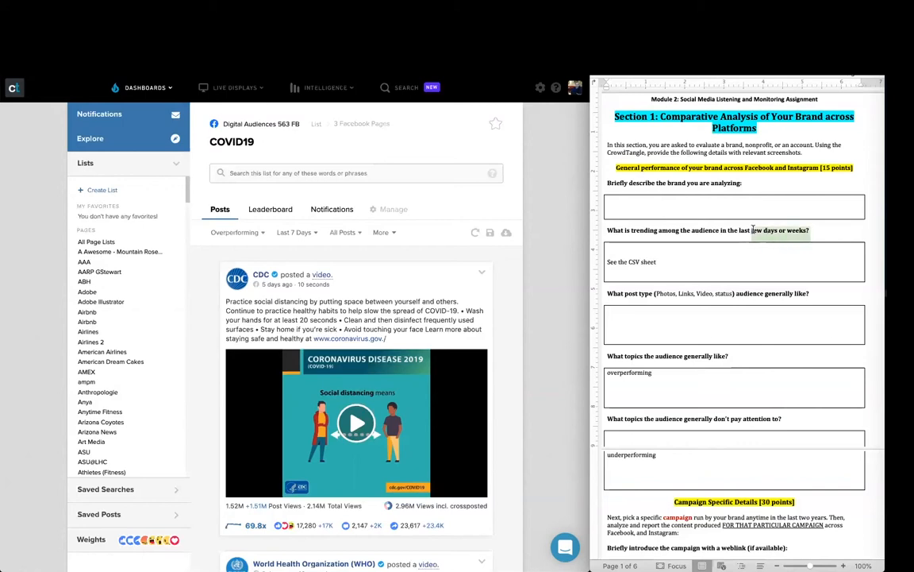
{"action": "left_click", "coordinate": [816, 231]}
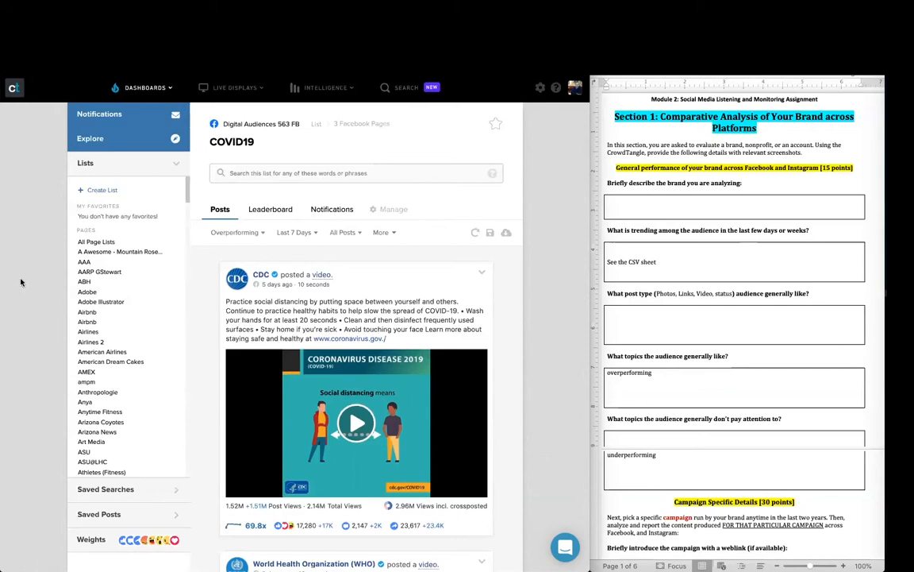
Step: Start a new list for pages and enter COVID19 as its name
{"action": "left_click", "coordinate": [86, 189]}
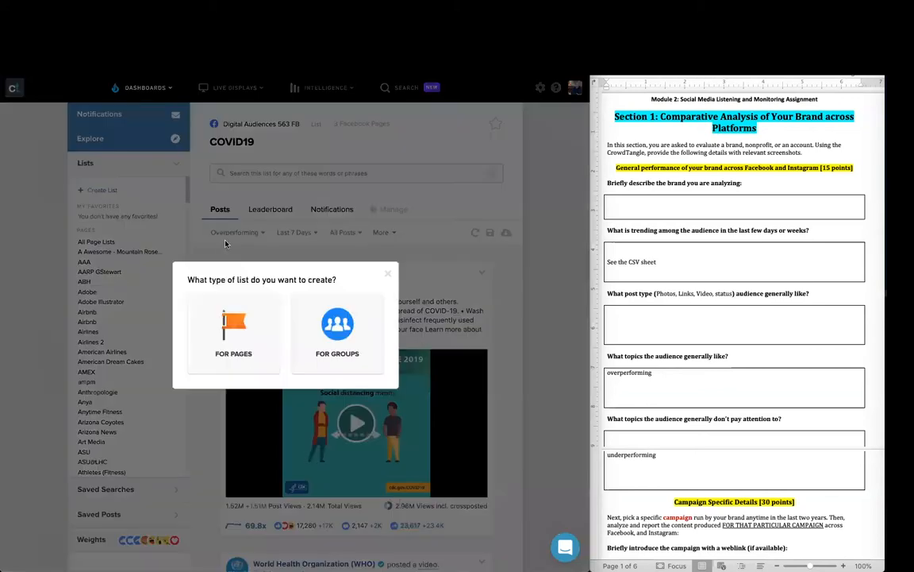
{"action": "left_click", "coordinate": [234, 335]}
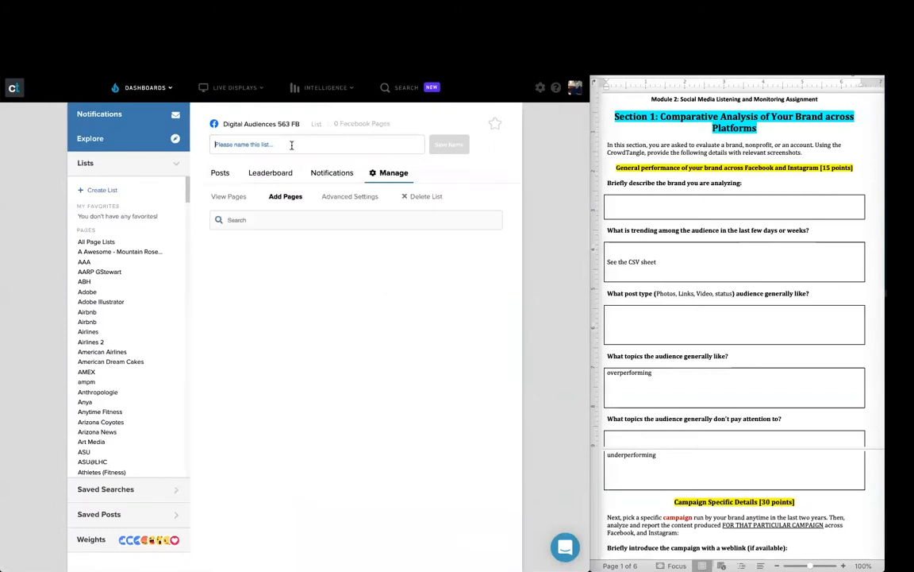
{"action": "type", "text": "c"}
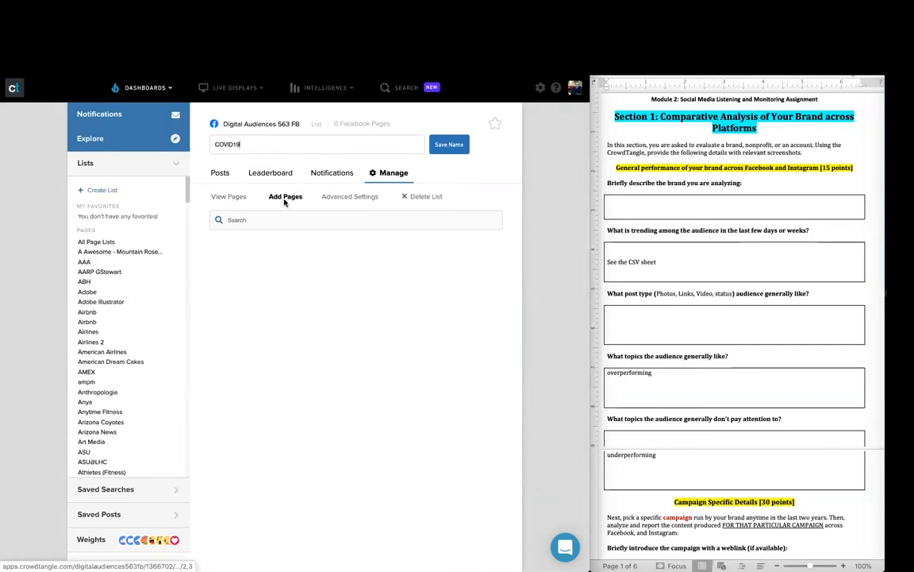
Step: Search the pages that can be added to the list for WHO and for NIH
{"action": "left_click", "coordinate": [253, 217]}
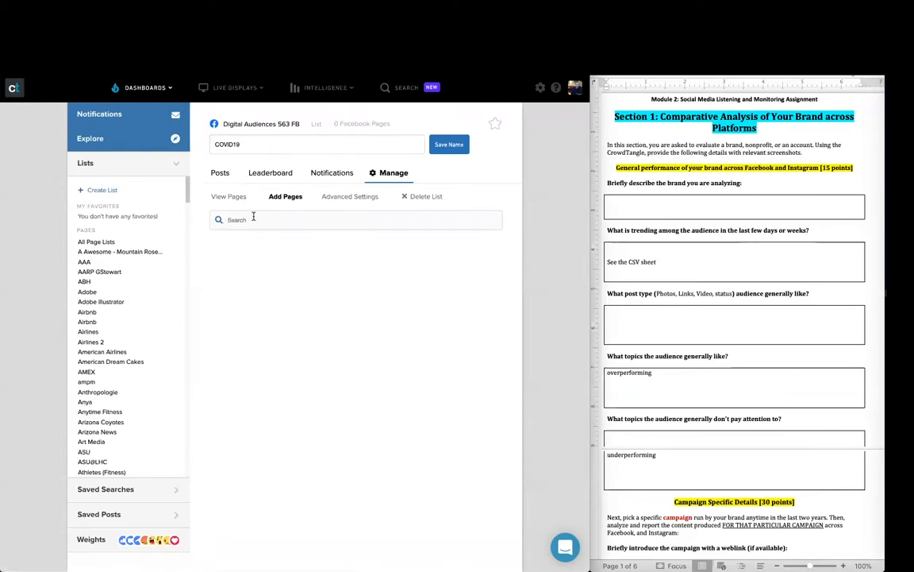
{"action": "type", "text": "COVID19"}
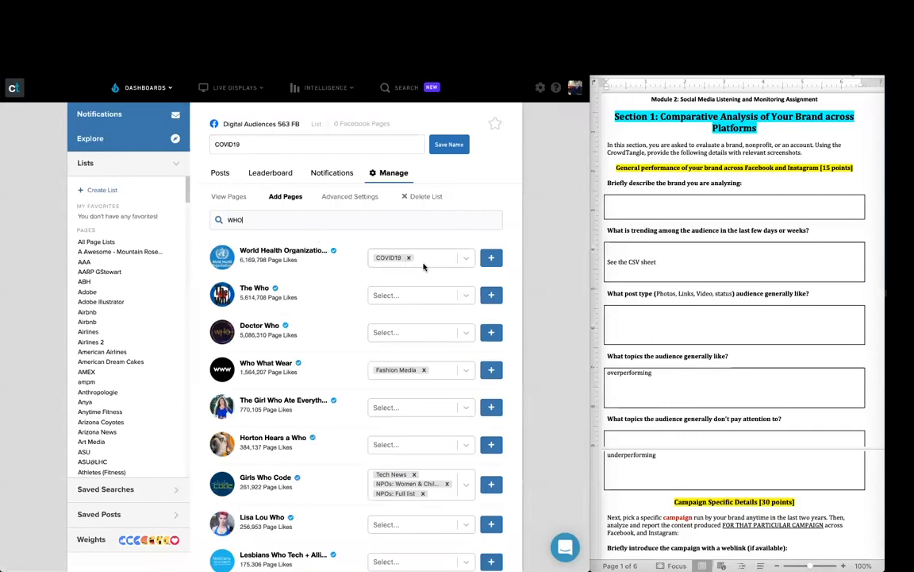
{"action": "type", "text": "NIH"}
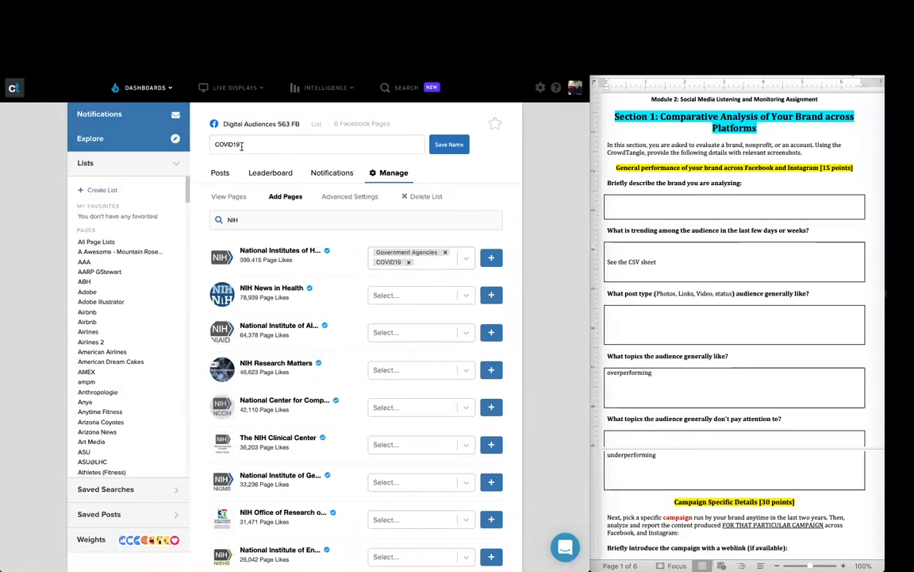
Step: Open the existing COVID19 list from the saved page lists
{"action": "scroll", "coordinate": [187, 193], "scroll_direction": "down", "scroll_amount": 1}
{"action": "left_click_drag", "start_coordinate": [187, 193], "coordinate": [189, 254]}
{"action": "left_click", "coordinate": [98, 361]}
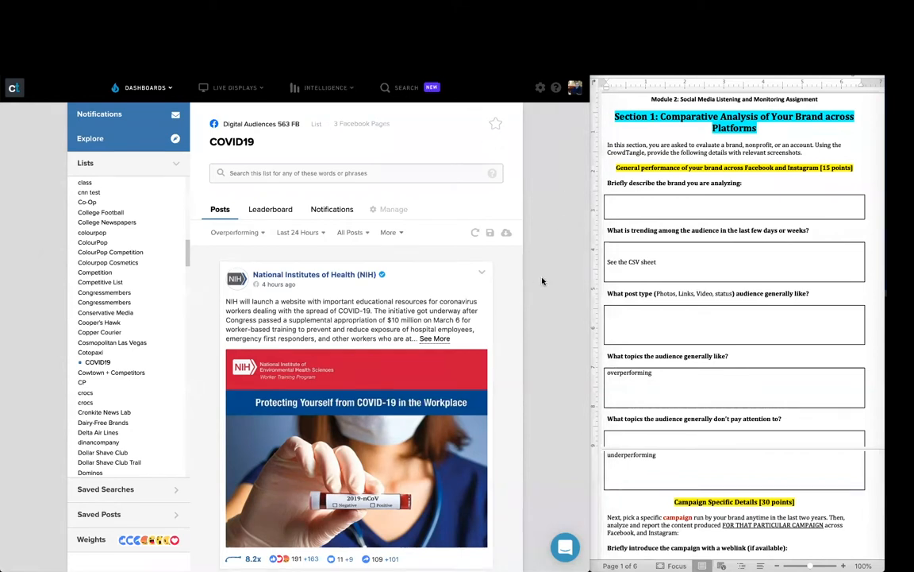
Step: Examine the overperforming posts of the COVID19 list, including their relative scores, reactions, comments and shares
{"action": "scroll", "coordinate": [512, 378], "scroll_direction": "down", "scroll_amount": 2}
{"action": "scroll", "coordinate": [513, 377], "scroll_direction": "down", "scroll_amount": 4}
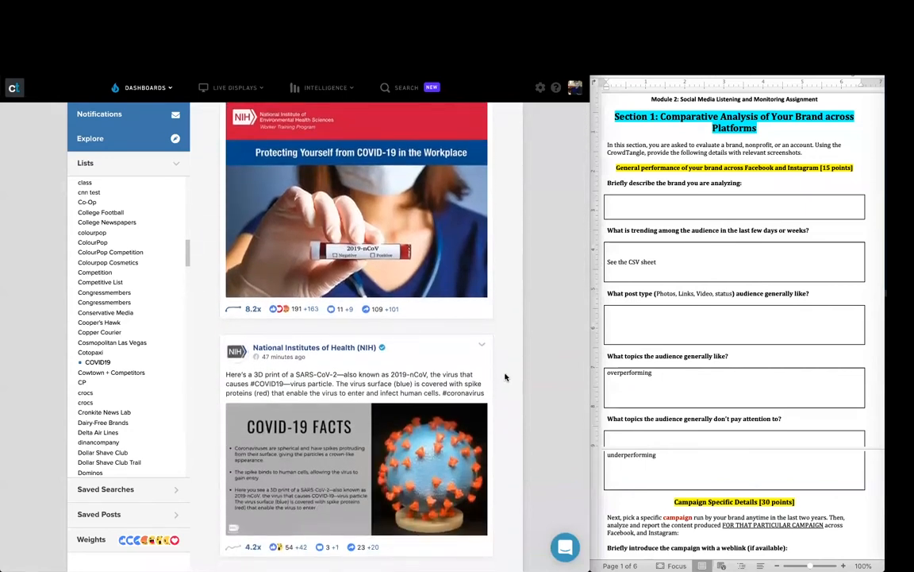
{"action": "scroll", "coordinate": [428, 386], "scroll_direction": "up", "scroll_amount": 2}
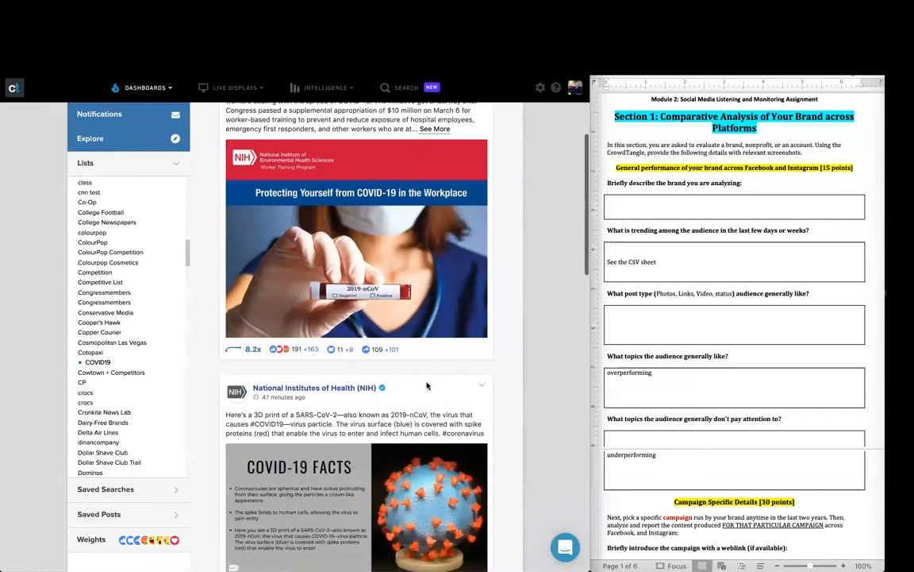
{"action": "mouse_move", "coordinate": [249, 357]}
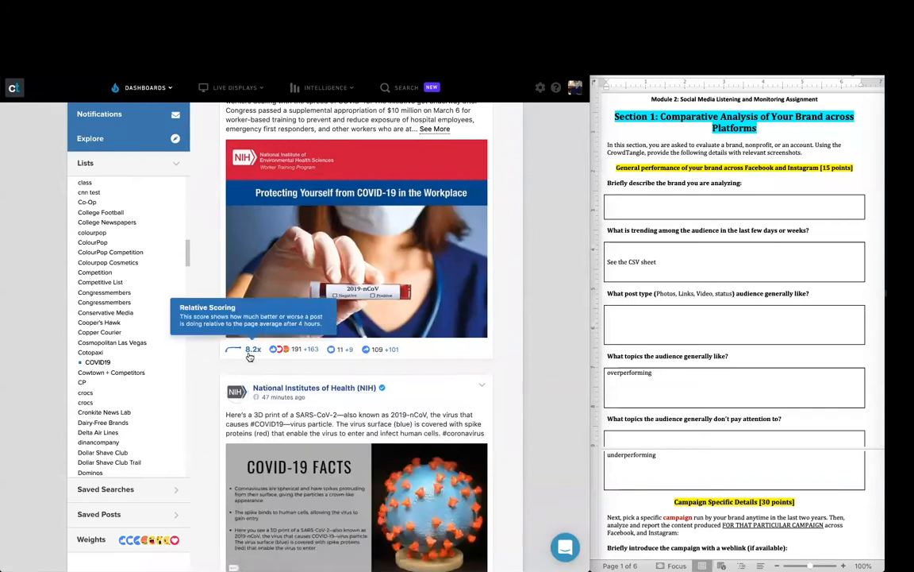
{"action": "scroll", "coordinate": [249, 357], "scroll_direction": "up", "scroll_amount": 1}
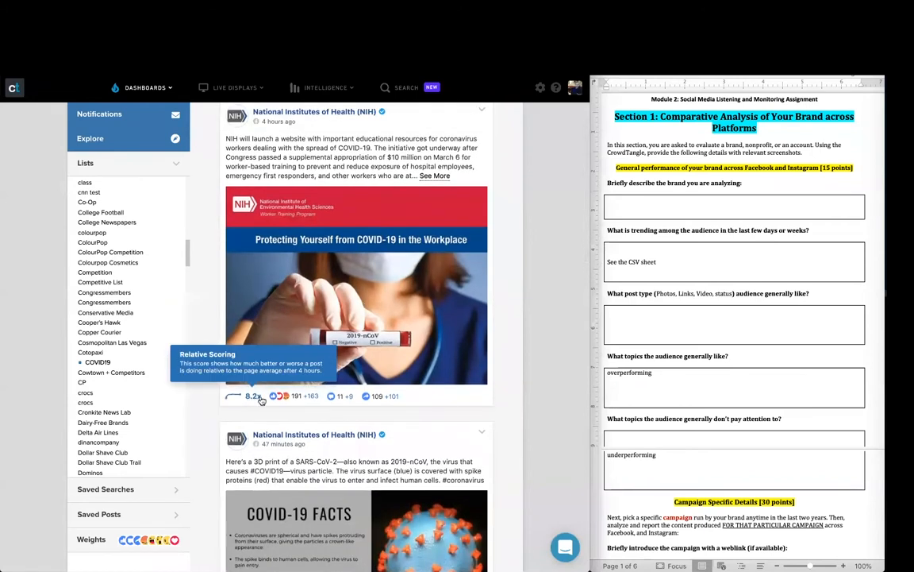
{"action": "mouse_move", "coordinate": [274, 397]}
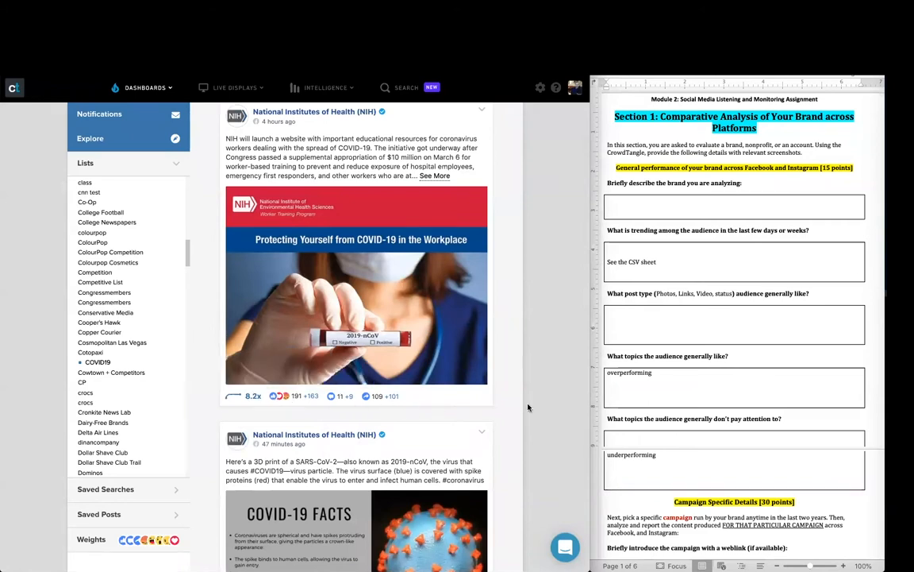
{"action": "scroll", "coordinate": [528, 408], "scroll_direction": "up", "scroll_amount": 1}
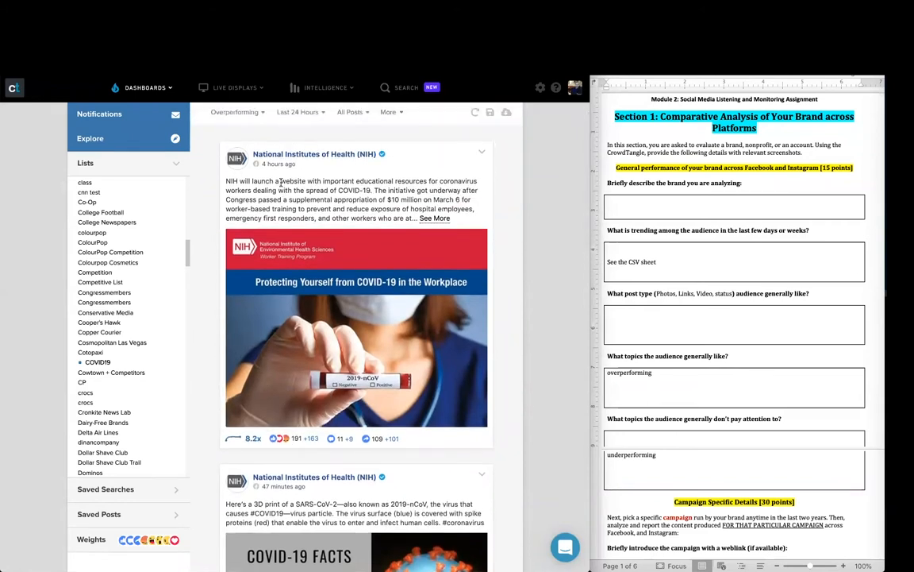
{"action": "mouse_move", "coordinate": [278, 166]}
{"action": "scroll", "coordinate": [543, 219], "scroll_direction": "down", "scroll_amount": 10}
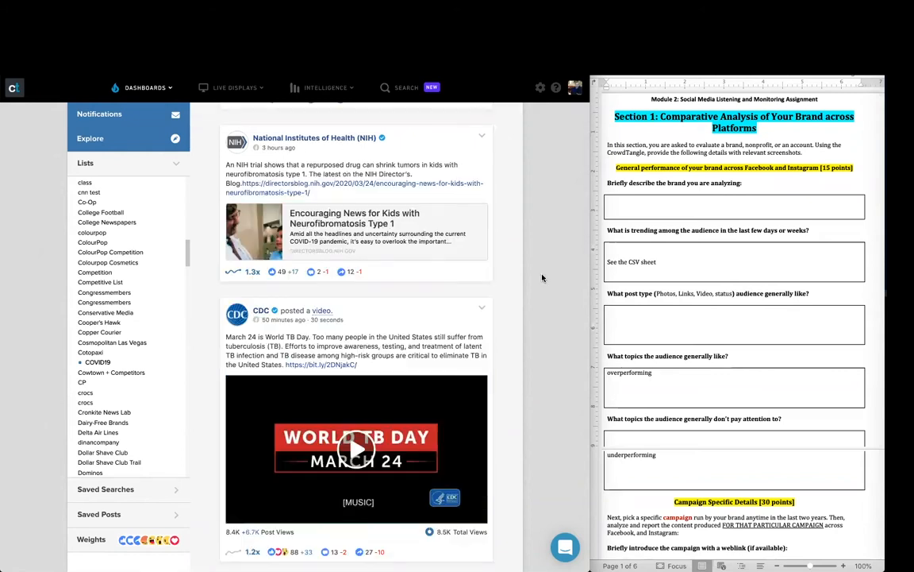
{"action": "scroll", "coordinate": [543, 218], "scroll_direction": "up", "scroll_amount": 7}
{"action": "scroll", "coordinate": [543, 289], "scroll_direction": "up", "scroll_amount": 5}
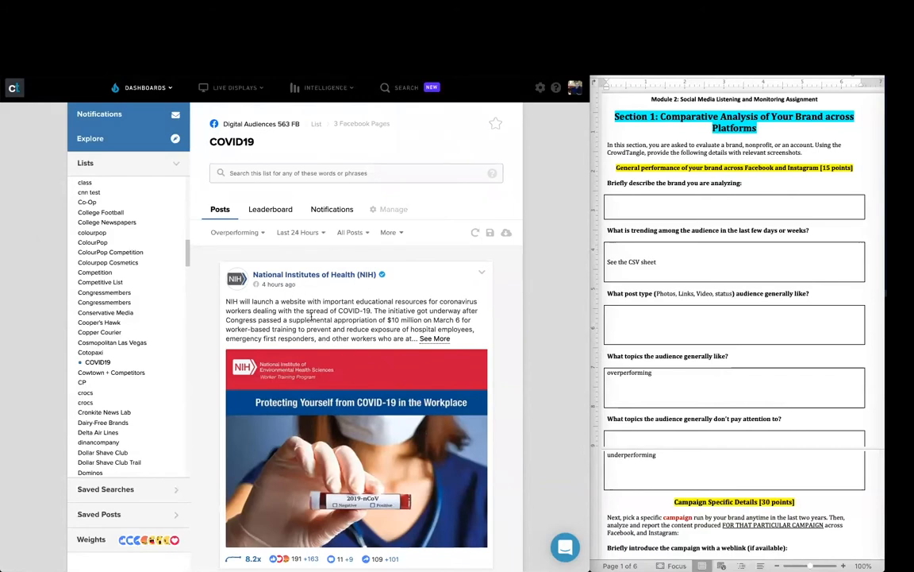
Step: Set the time range of the COVID19 posts to Last 7 Days and review the available post type filters
{"action": "left_click", "coordinate": [263, 236]}
{"action": "left_click", "coordinate": [323, 238]}
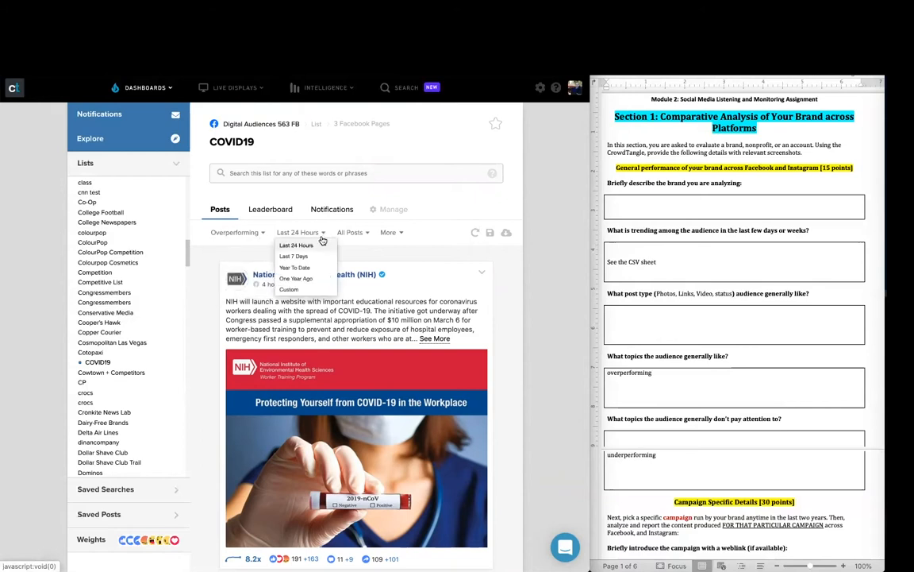
{"action": "left_click", "coordinate": [314, 257]}
{"action": "left_click", "coordinate": [349, 232]}
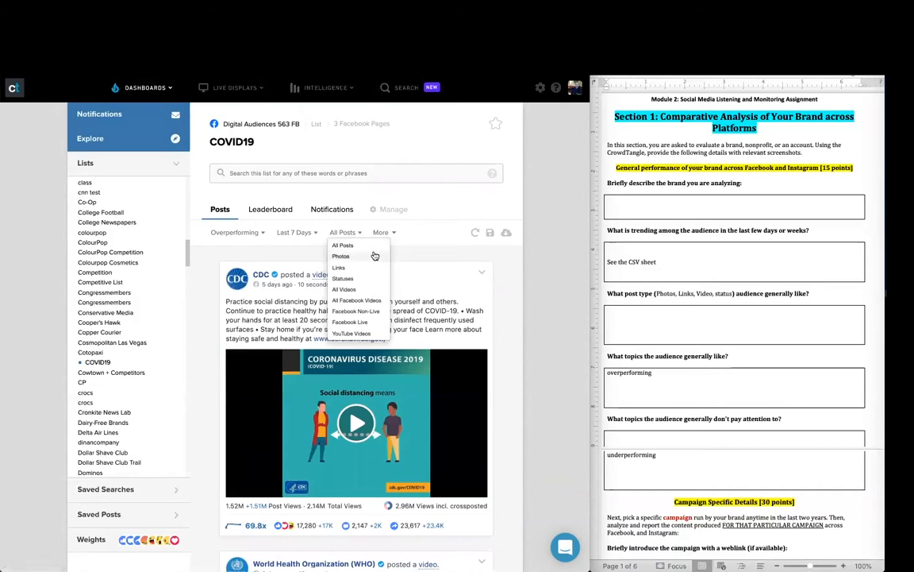
{"action": "left_click", "coordinate": [517, 263]}
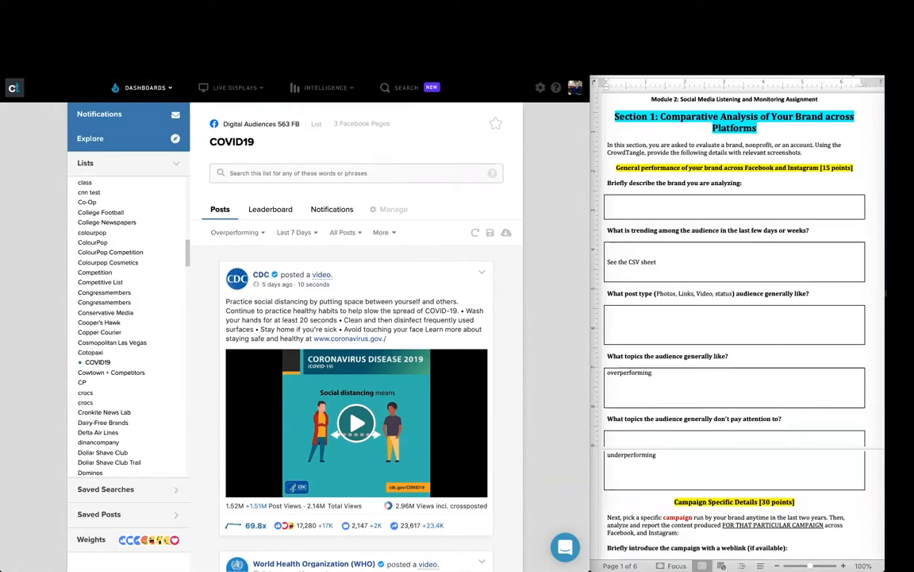
Step: Switch to the COVID spreadsheet in Excel and widen the Type column so its entries are fully readable
{"action": "key", "text": "ctrl+Up"}
{"action": "key", "text": "ctrl+Right"}
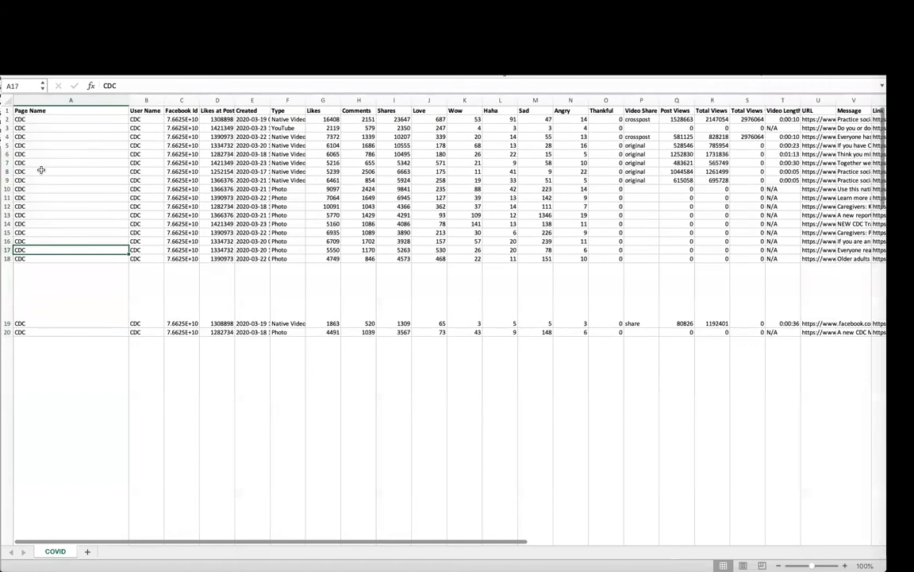
{"action": "scroll", "coordinate": [189, 231], "scroll_direction": "right", "scroll_amount": 3}
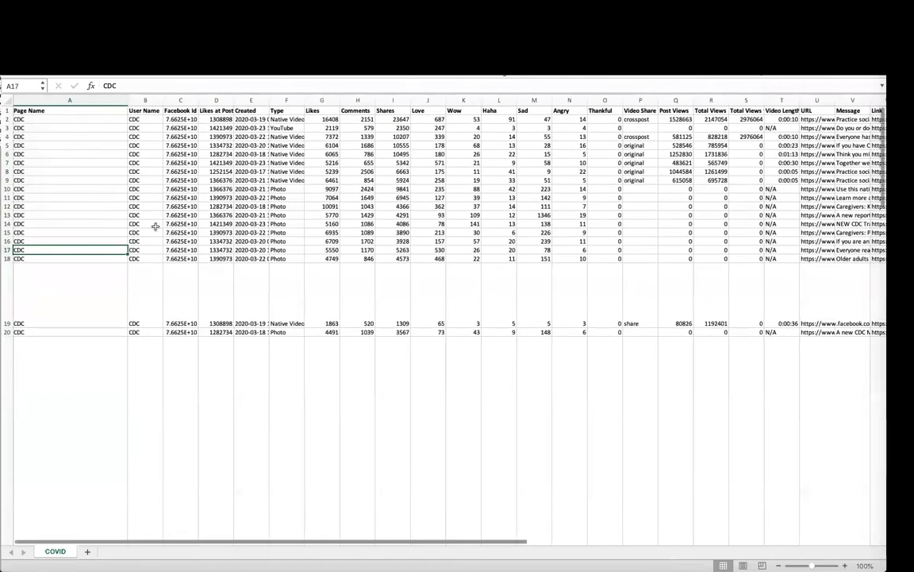
{"action": "left_click_drag", "start_coordinate": [242, 99], "coordinate": [284, 101]}
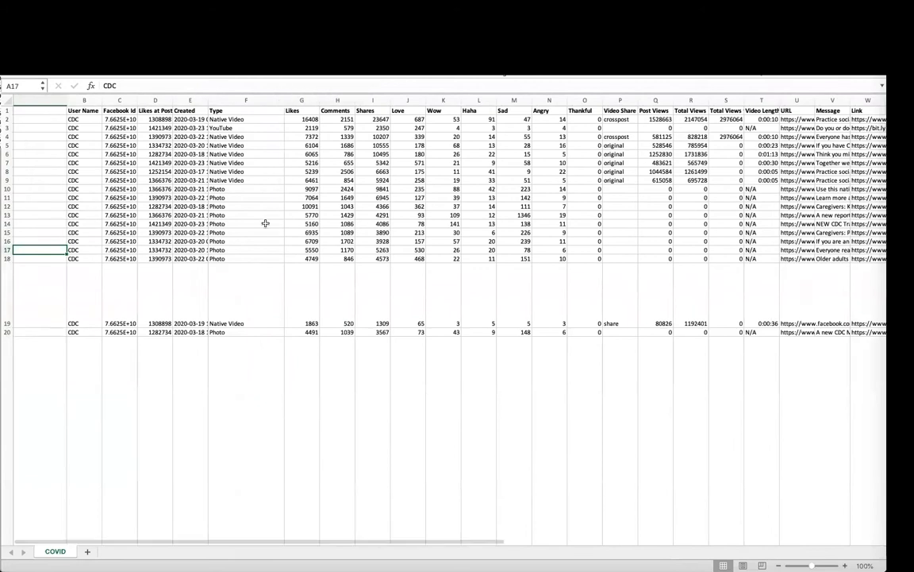
Step: Examine the post types in column F, from the videos in F2 and F3 to the photos in F11:F18
{"action": "left_click", "coordinate": [248, 120]}
{"action": "left_click", "coordinate": [253, 128]}
{"action": "left_click_drag", "start_coordinate": [242, 198], "coordinate": [245, 259]}
{"action": "scroll", "coordinate": [355, 308], "scroll_direction": "right", "scroll_amount": 2}
{"action": "scroll", "coordinate": [355, 308], "scroll_direction": "right", "scroll_amount": 2}
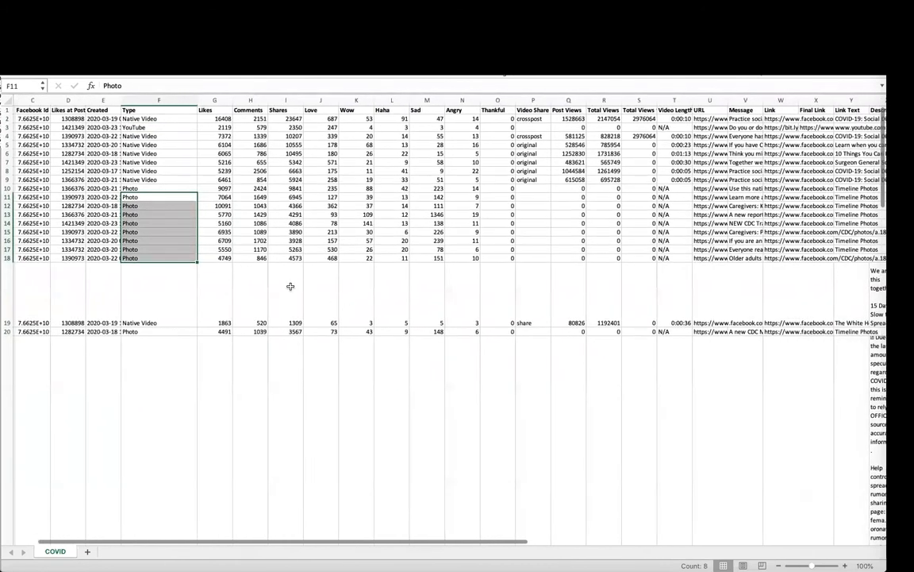
Step: Fill the Likes cells G2 and G12 with orange
{"action": "left_click", "coordinate": [226, 119]}
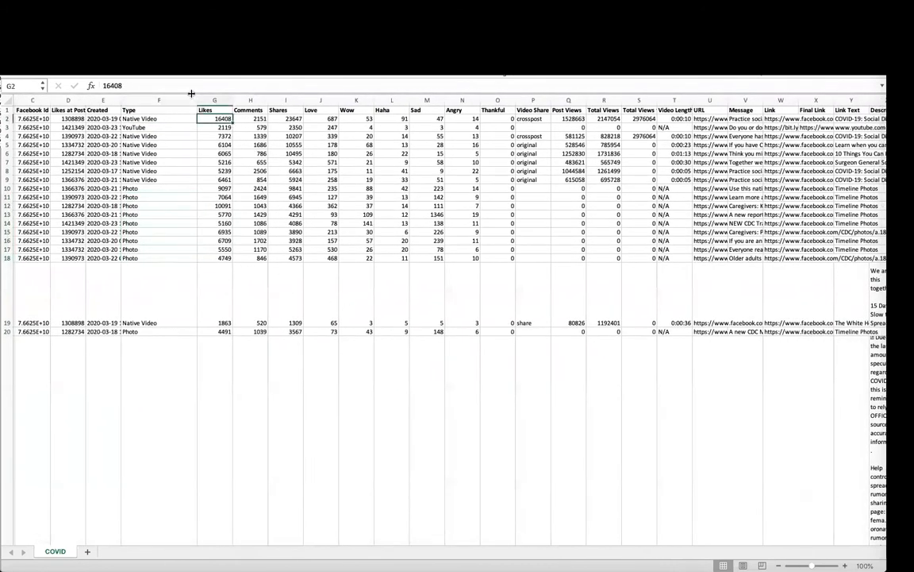
{"action": "left_click", "coordinate": [169, 73]}
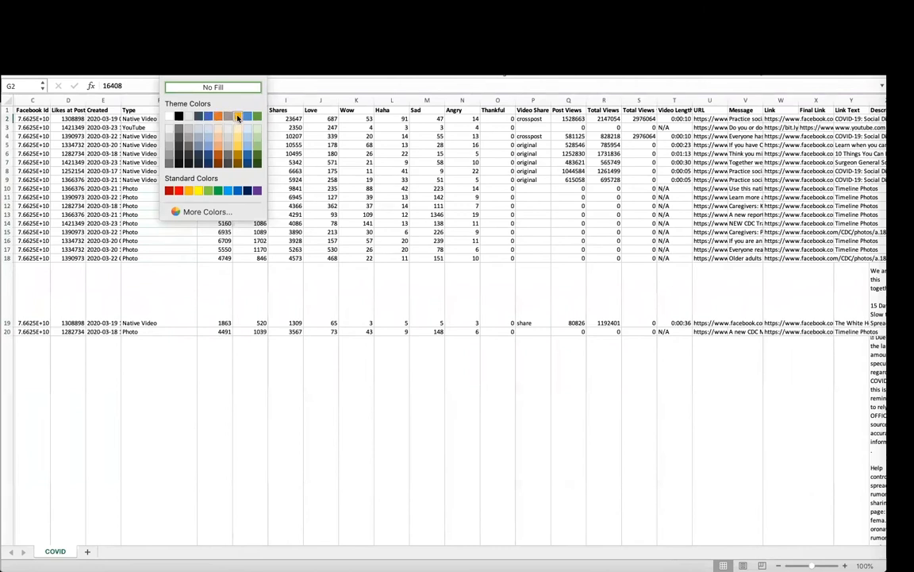
{"action": "left_click", "coordinate": [218, 116]}
{"action": "left_click", "coordinate": [221, 206]}
{"action": "key", "text": "super+y"}
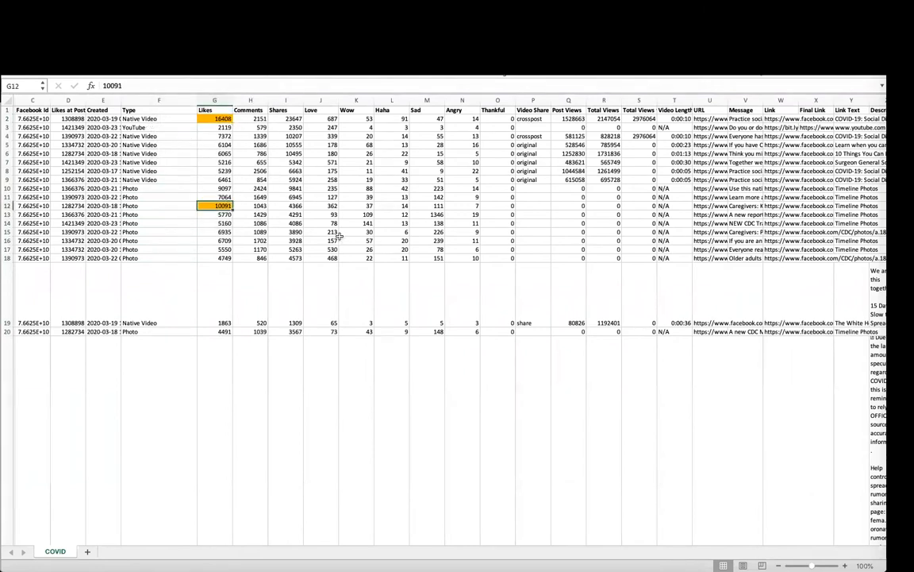
Step: Fill the Comments cells H2, H4, H5 and H10 and the Shares cells I2 and I4:I6 with orange
{"action": "left_click", "coordinate": [242, 188]}
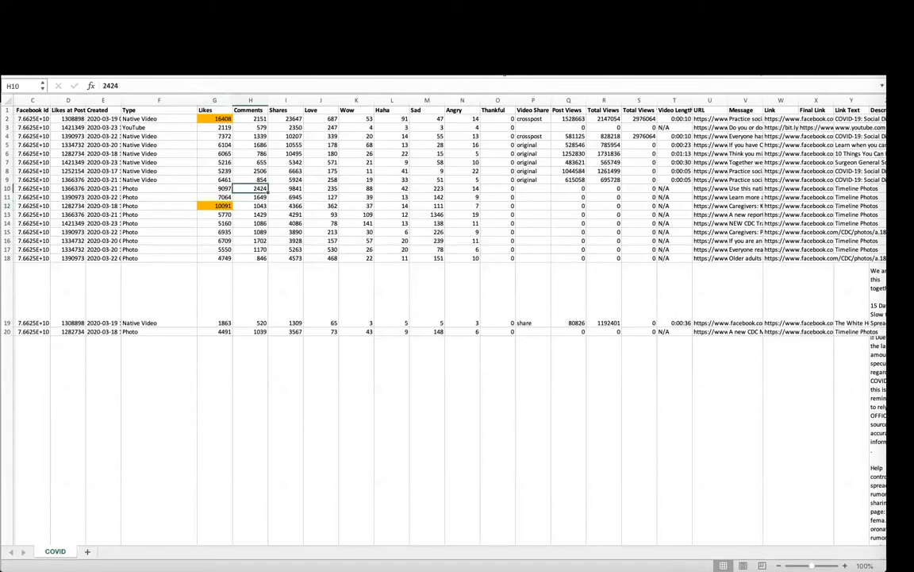
{"action": "left_click", "coordinate": [196, 63]}
{"action": "left_click", "coordinate": [253, 119]}
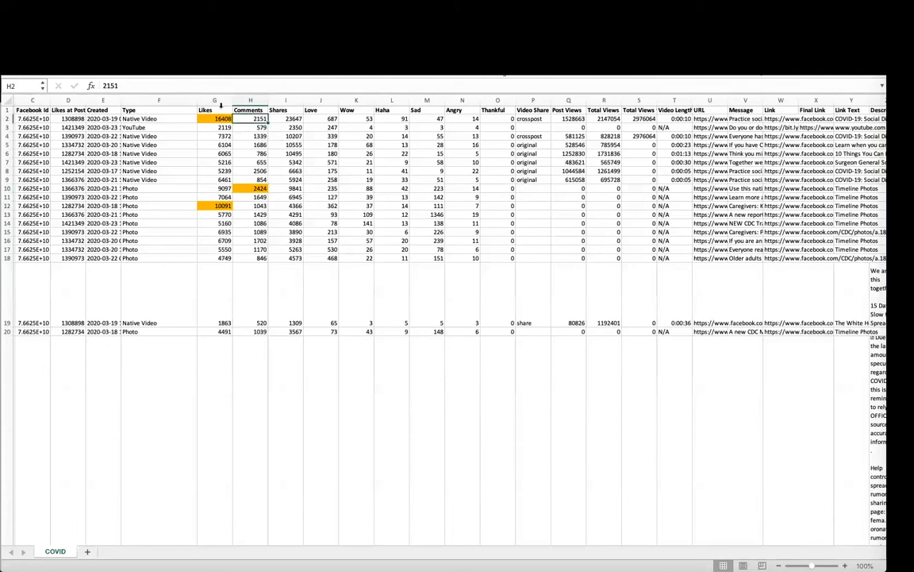
{"action": "left_click", "coordinate": [182, 72]}
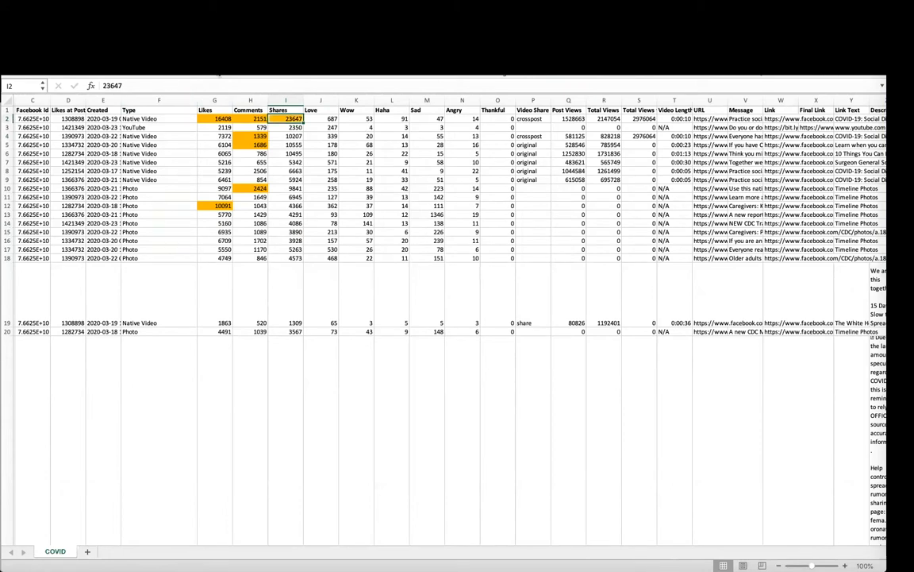
{"action": "left_click_drag", "start_coordinate": [288, 136], "coordinate": [295, 154]}
{"action": "left_click", "coordinate": [143, 60]}
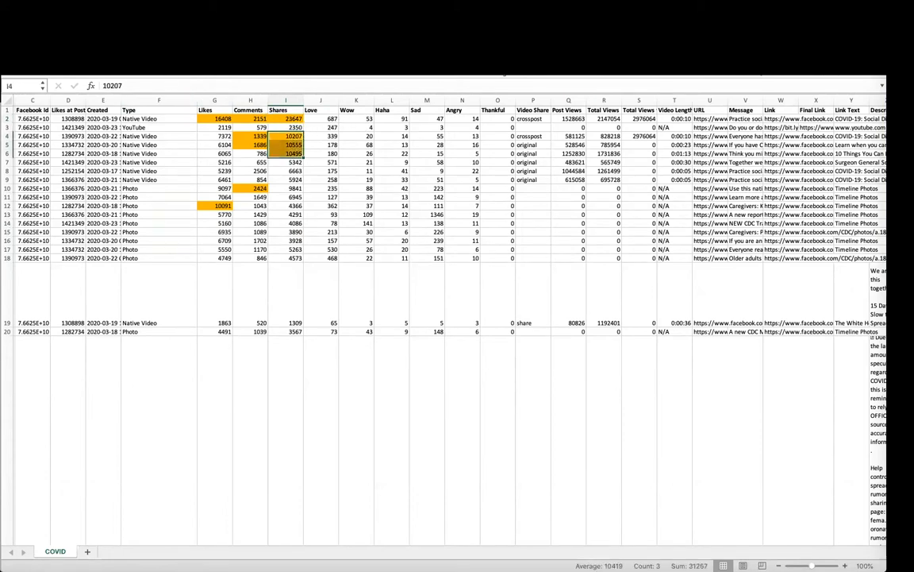
Step: Fill the Sad reactions cell M13 with orange
{"action": "left_click", "coordinate": [311, 208]}
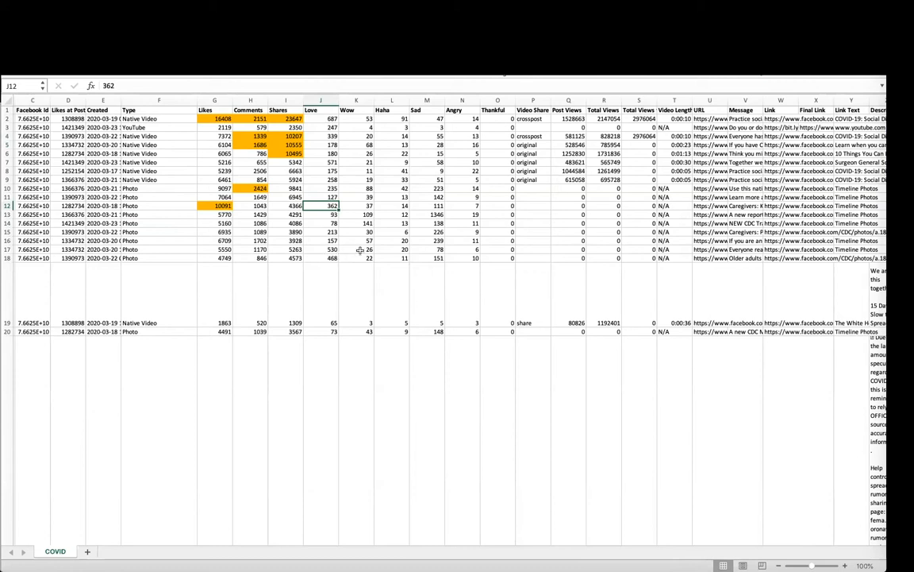
{"action": "left_click", "coordinate": [437, 215]}
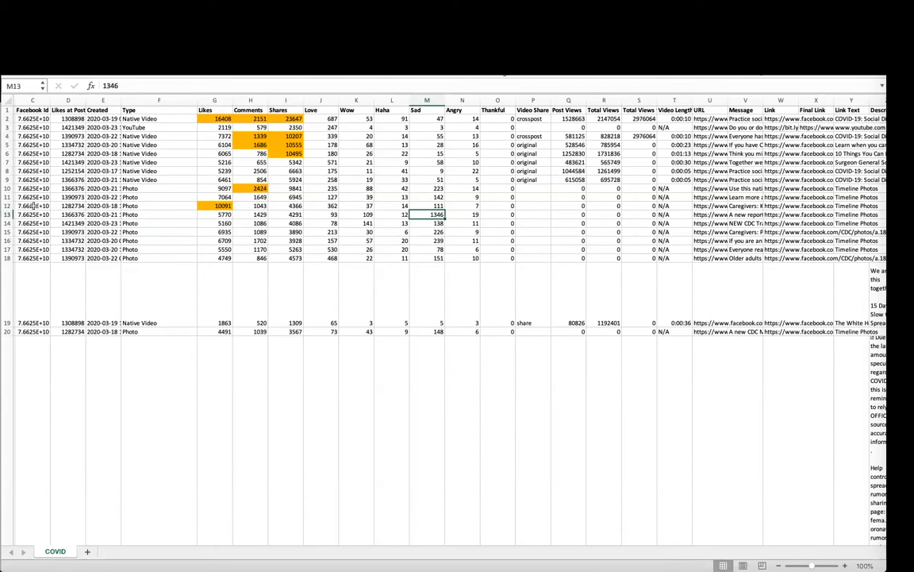
{"action": "left_click", "coordinate": [165, 63]}
Step: Check the Love count in J17 and the video lengths in T2:T9
{"action": "left_click", "coordinate": [329, 249]}
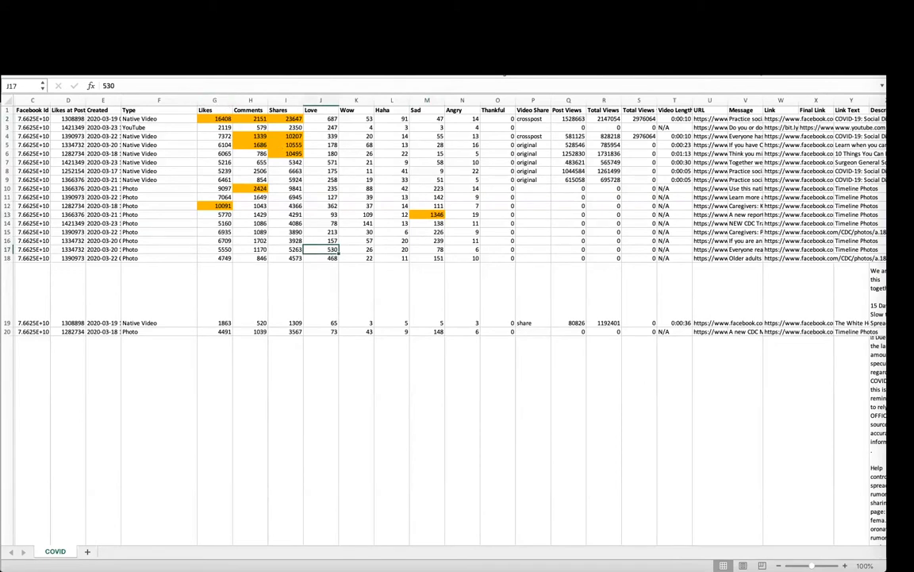
{"action": "scroll", "coordinate": [327, 116], "scroll_direction": "right", "scroll_amount": 5}
{"action": "left_click_drag", "start_coordinate": [326, 118], "coordinate": [326, 180]}
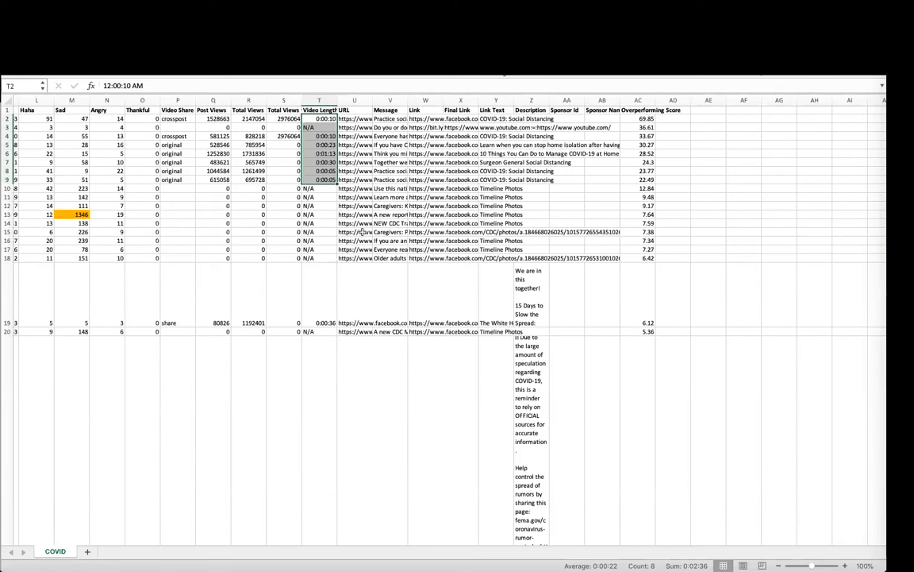
Step: Check the individual video lengths in cells T2 and T6 of the exported posts
{"action": "left_click", "coordinate": [331, 118]}
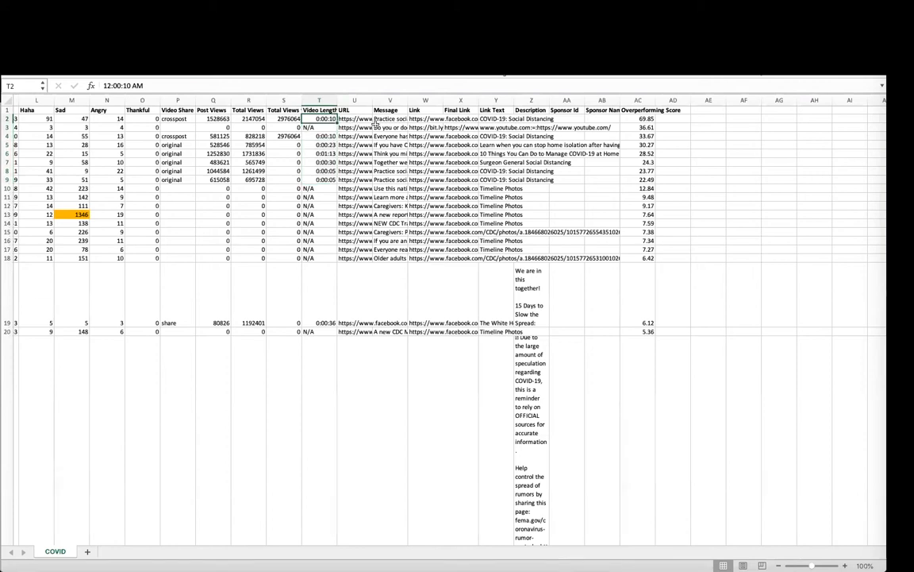
{"action": "left_click", "coordinate": [308, 153]}
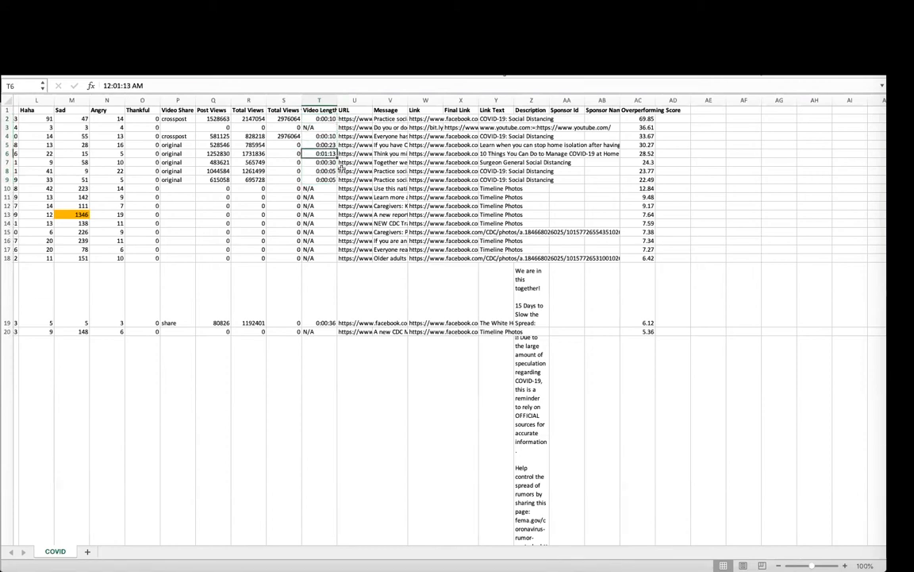
{"action": "key", "text": "Down"}
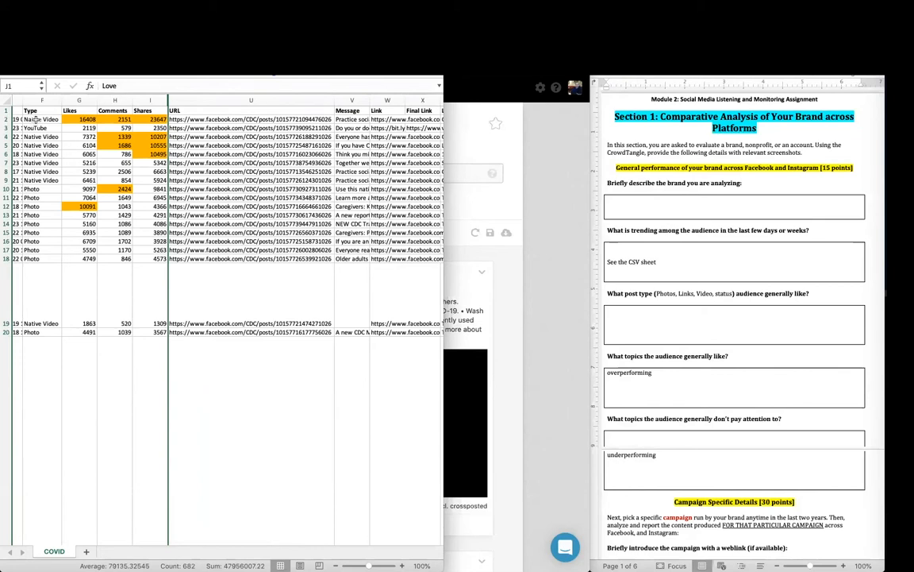
Step: Copy the post URL in U2, open it on Facebook, and view the CDC social distancing video with its engagement figures
{"action": "left_click", "coordinate": [207, 118]}
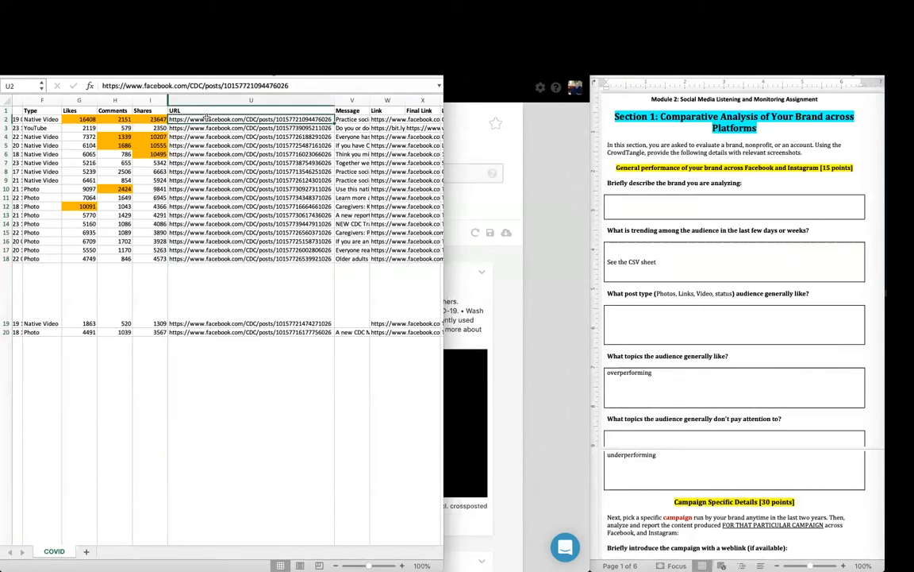
{"action": "key", "text": "super+c"}
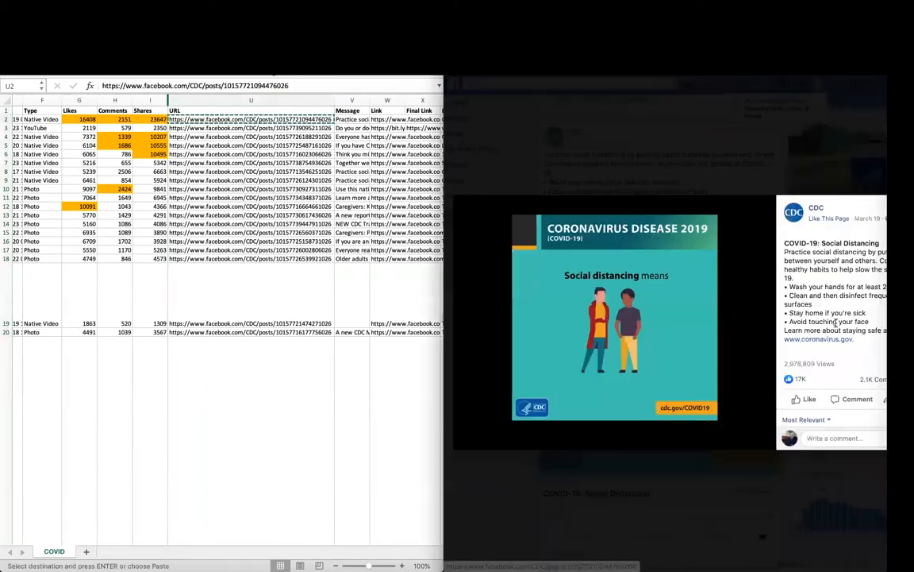
{"action": "mouse_move", "coordinate": [737, 357]}
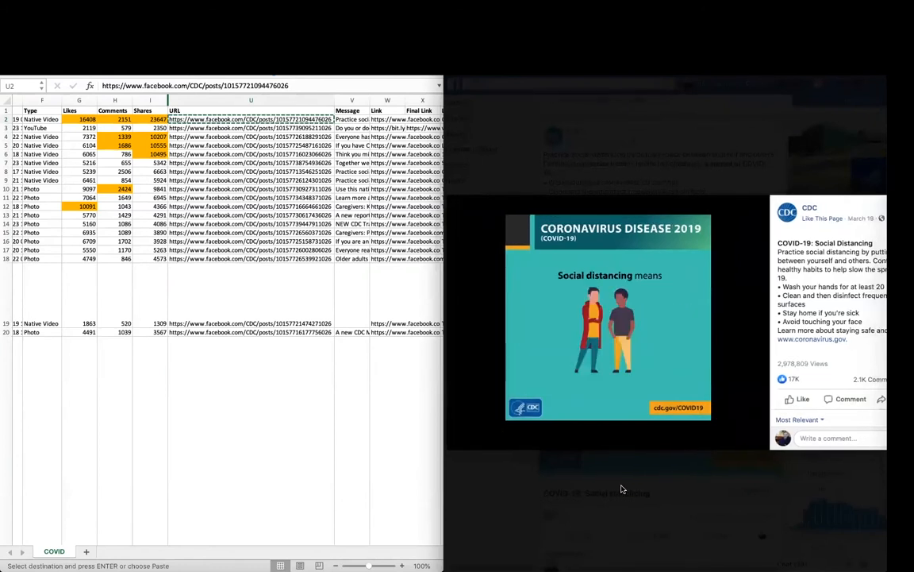
{"action": "left_click", "coordinate": [628, 407]}
{"action": "scroll", "coordinate": [627, 408], "scroll_direction": "right", "scroll_amount": 2}
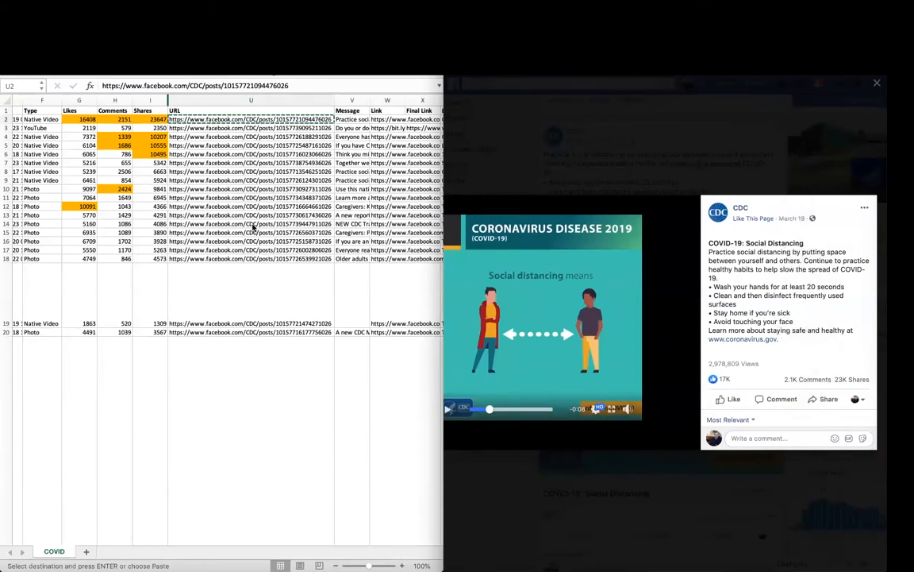
Step: Check the Overperforming Score in AC2 and narrow the Page Name column A in the spreadsheet
{"action": "scroll", "coordinate": [253, 228], "scroll_direction": "right", "scroll_amount": 5}
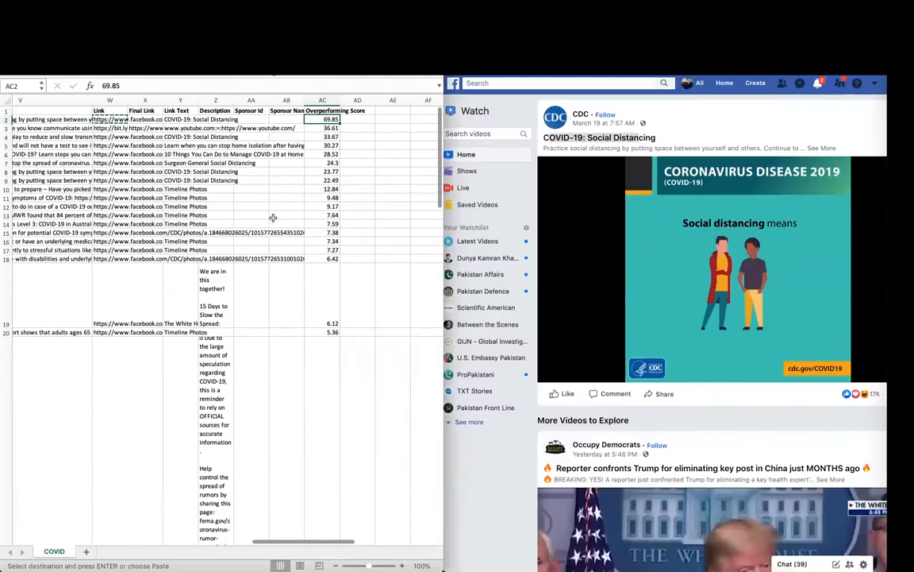
{"action": "scroll", "coordinate": [273, 218], "scroll_direction": "left", "scroll_amount": 15}
{"action": "scroll", "coordinate": [262, 206], "scroll_direction": "left", "scroll_amount": 3}
{"action": "left_click", "coordinate": [111, 146]}
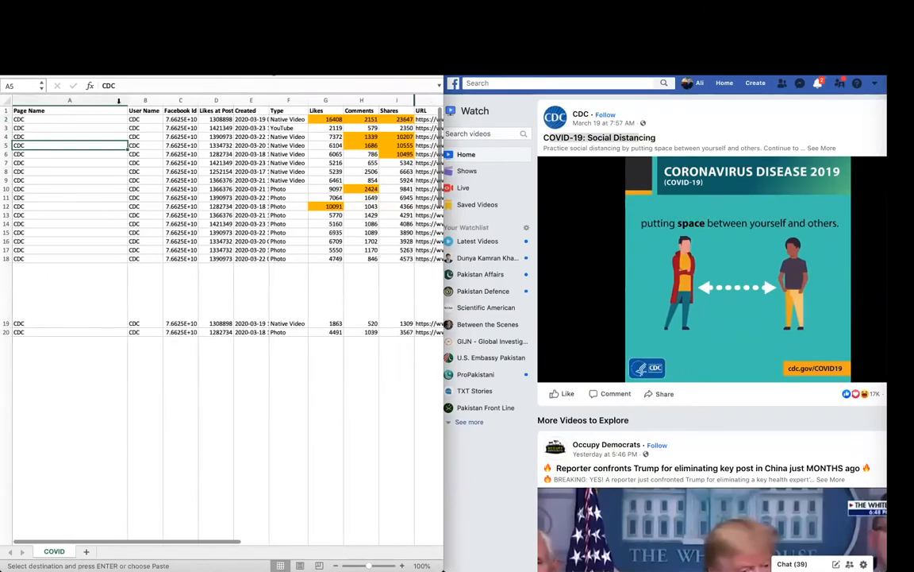
{"action": "left_click_drag", "start_coordinate": [118, 101], "coordinate": [52, 100]}
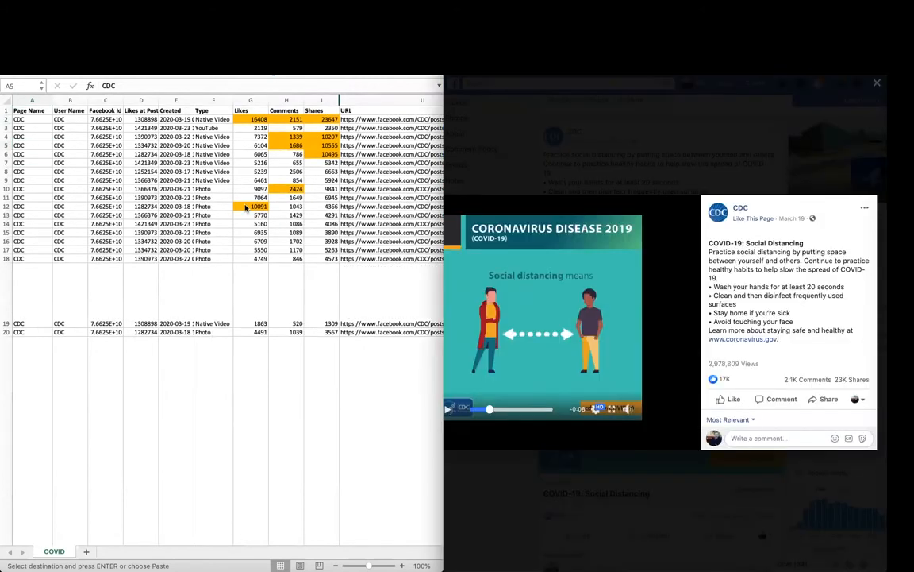
Step: Open the Facebook post linked in U12 for the Likes cell highlighted in G12, and view its photo and reactions
{"action": "scroll", "coordinate": [246, 208], "scroll_direction": "right", "scroll_amount": 2}
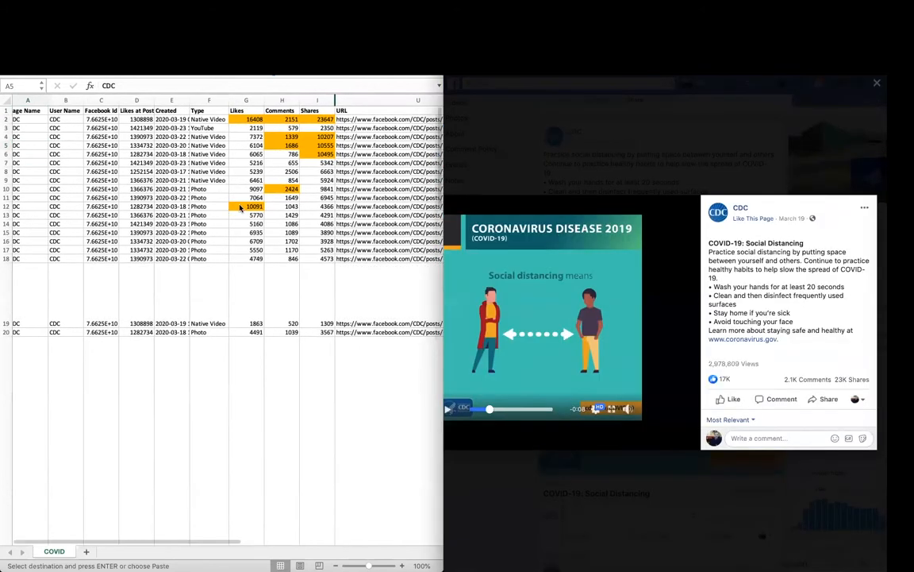
{"action": "left_click", "coordinate": [228, 207]}
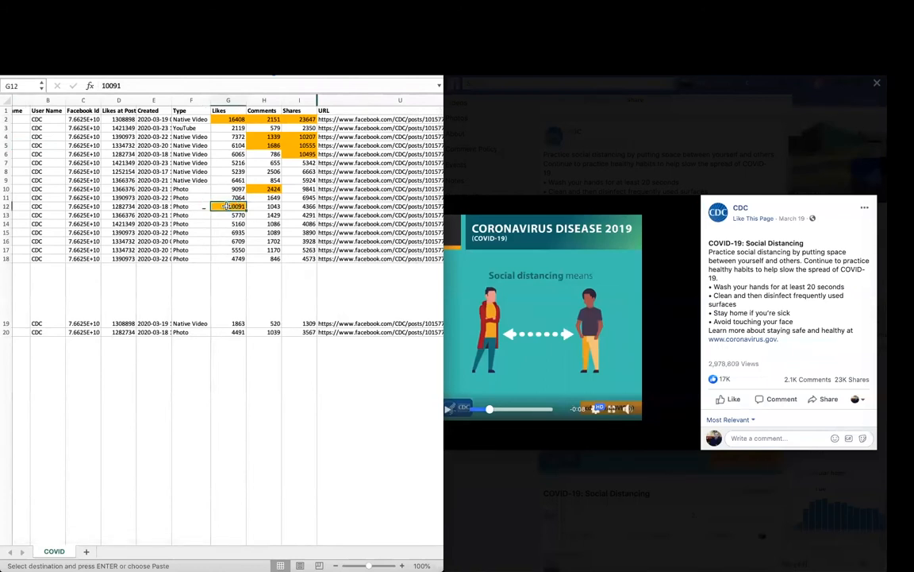
{"action": "scroll", "coordinate": [227, 207], "scroll_direction": "right", "scroll_amount": 4}
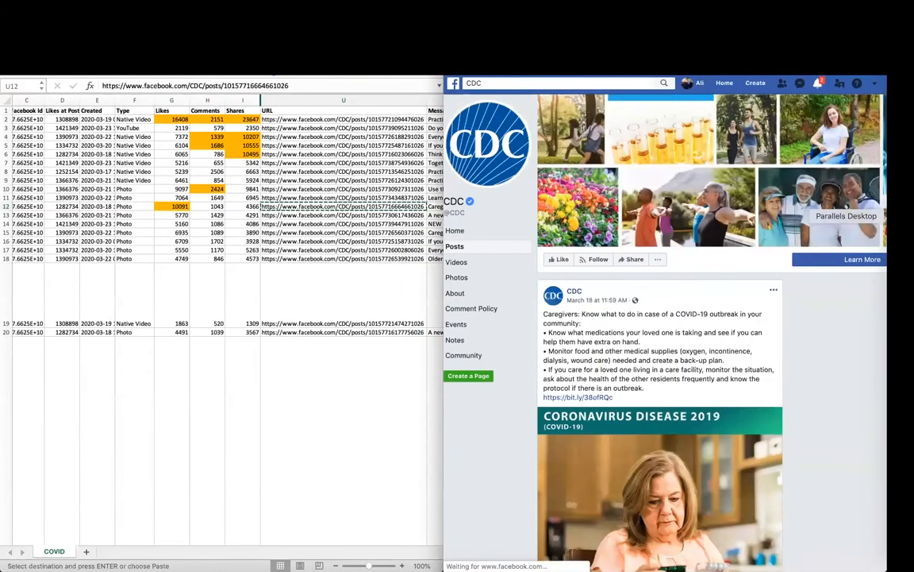
{"action": "scroll", "coordinate": [692, 389], "scroll_direction": "down", "scroll_amount": 2}
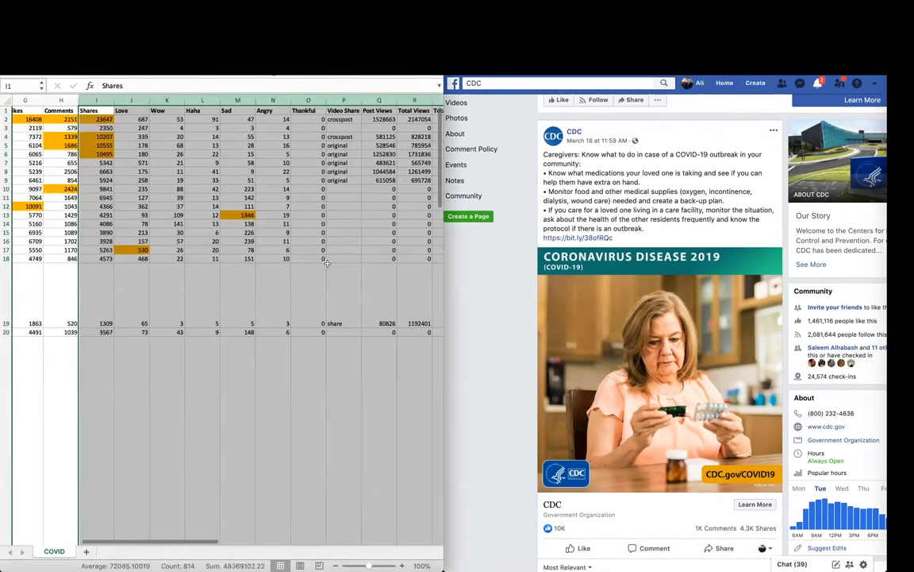
Step: Open the Facebook post linked in U13 for the Sad cell highlighted in M13, and examine its reactions and comments
{"action": "left_click", "coordinate": [305, 270]}
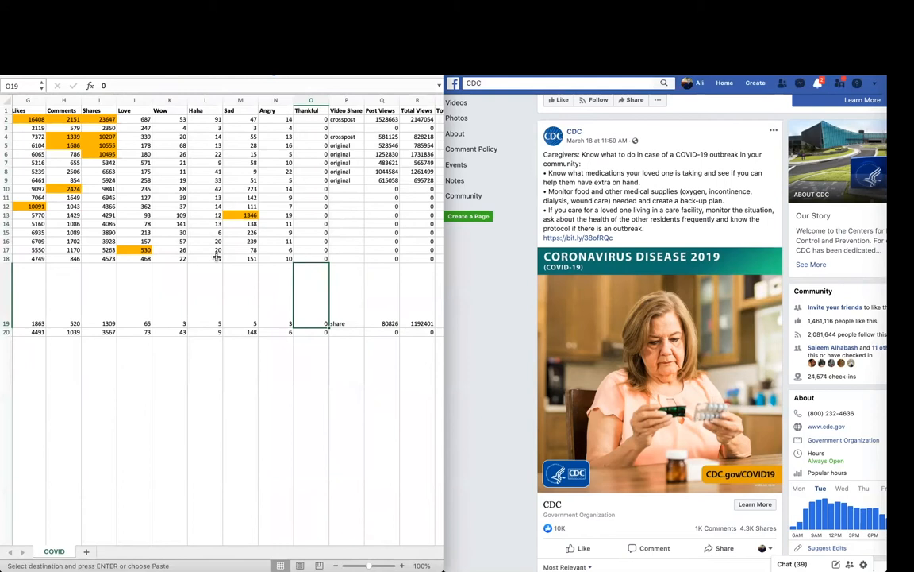
{"action": "left_click", "coordinate": [249, 216]}
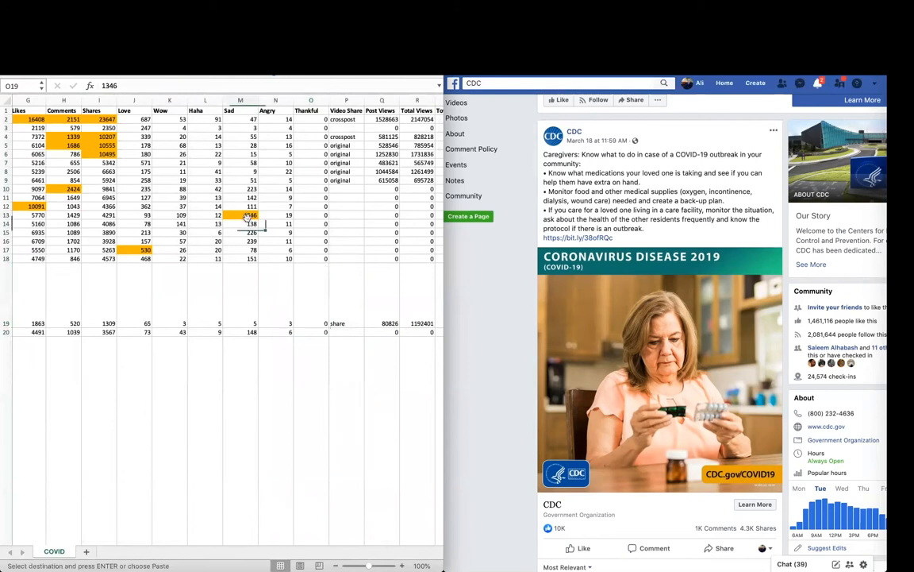
{"action": "scroll", "coordinate": [238, 235], "scroll_direction": "left", "scroll_amount": 2}
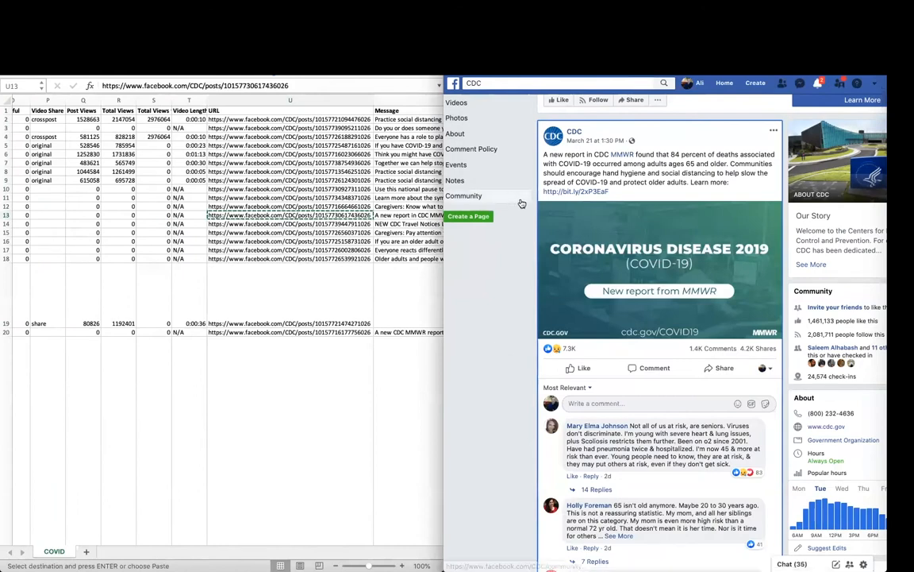
{"action": "scroll", "coordinate": [486, 323], "scroll_direction": "down", "scroll_amount": 1}
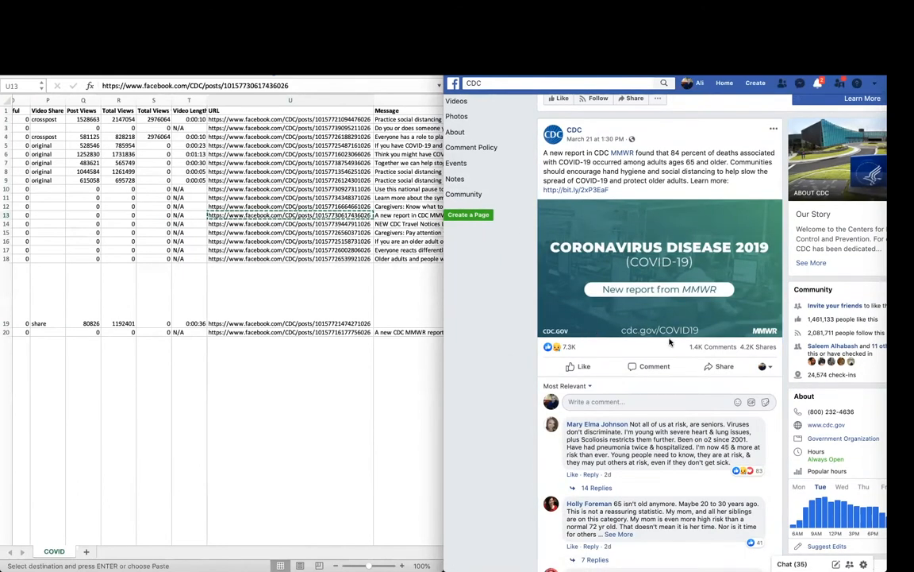
{"action": "mouse_move", "coordinate": [568, 349]}
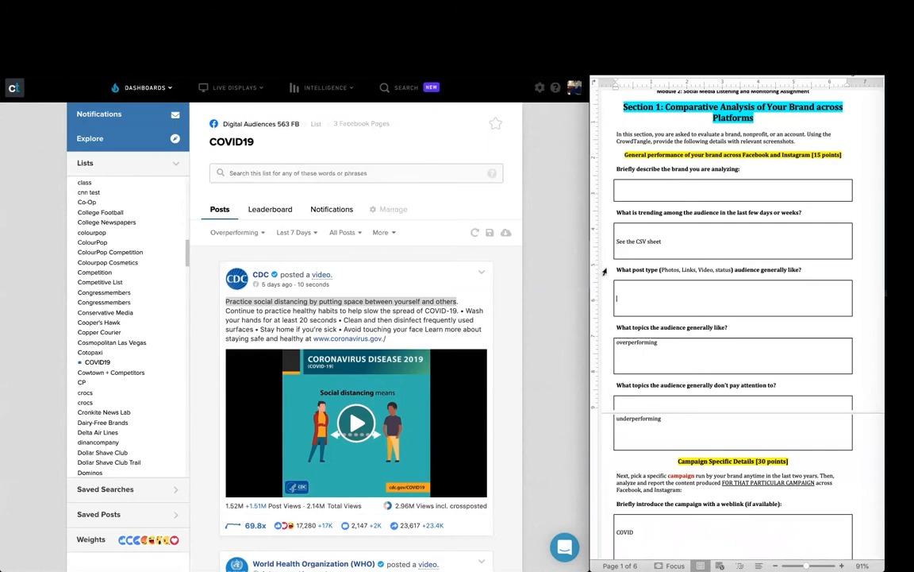
Step: For the assignment's post type question, switch to Excel, widen the spreadsheet window and sort the posts by Likes in descending order
{"action": "left_click", "coordinate": [606, 272]}
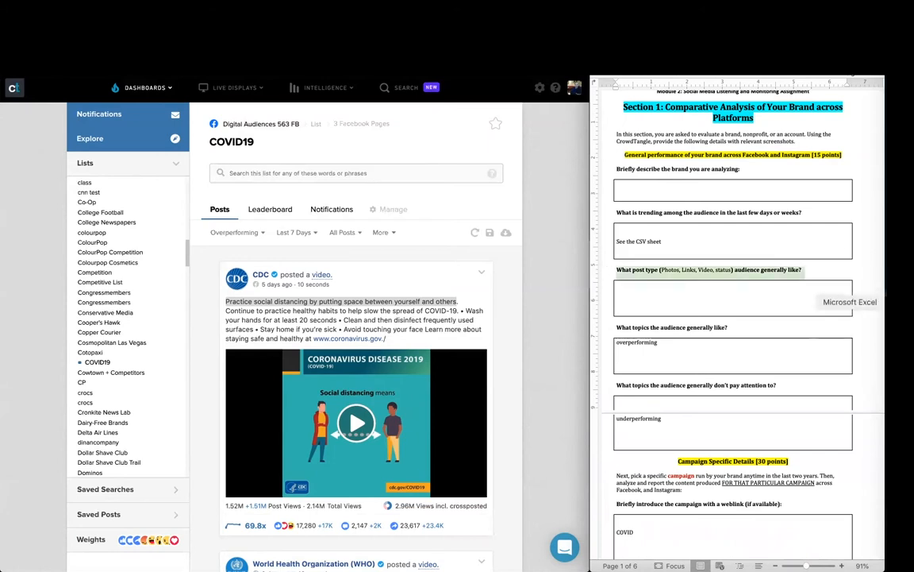
{"action": "left_click", "coordinate": [899, 302]}
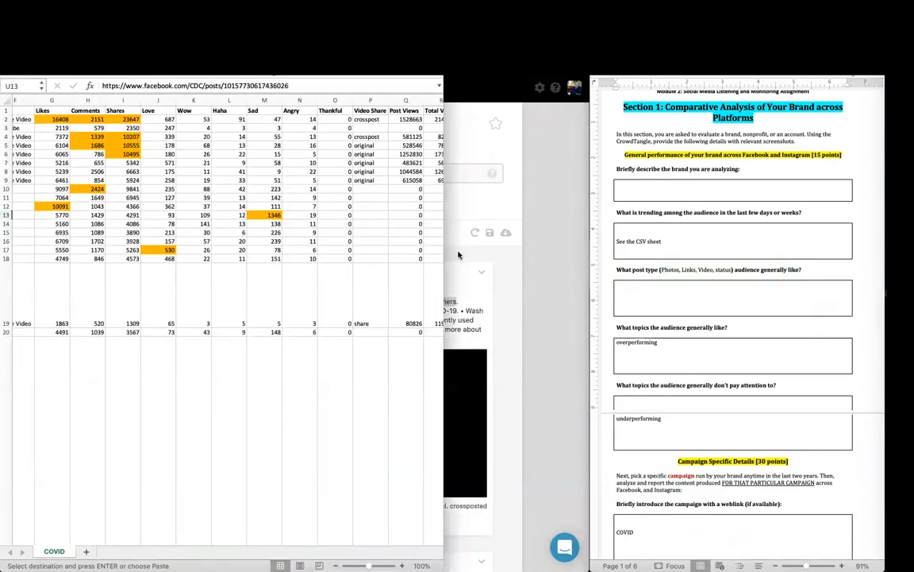
{"action": "left_click_drag", "start_coordinate": [555, 252], "coordinate": [795, 262]}
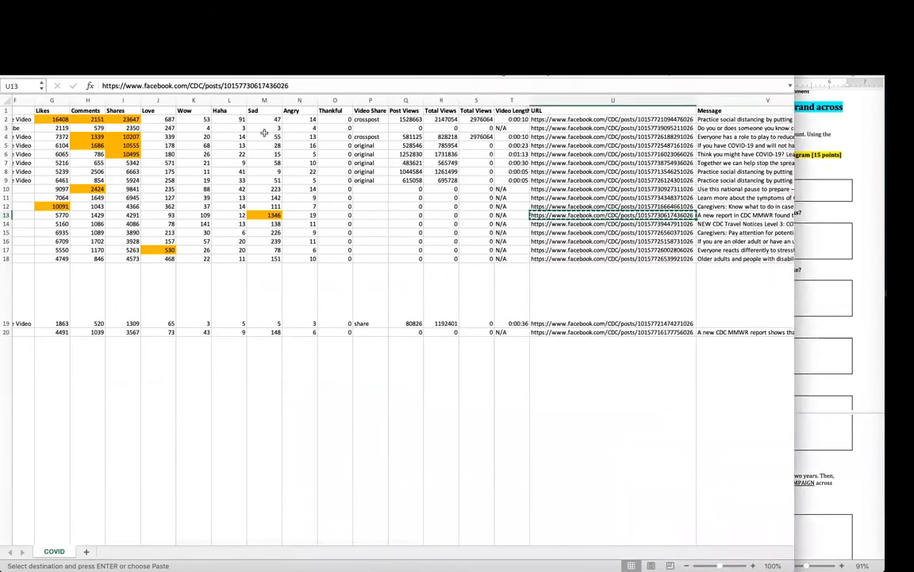
{"action": "scroll", "coordinate": [181, 113], "scroll_direction": "left", "scroll_amount": 5}
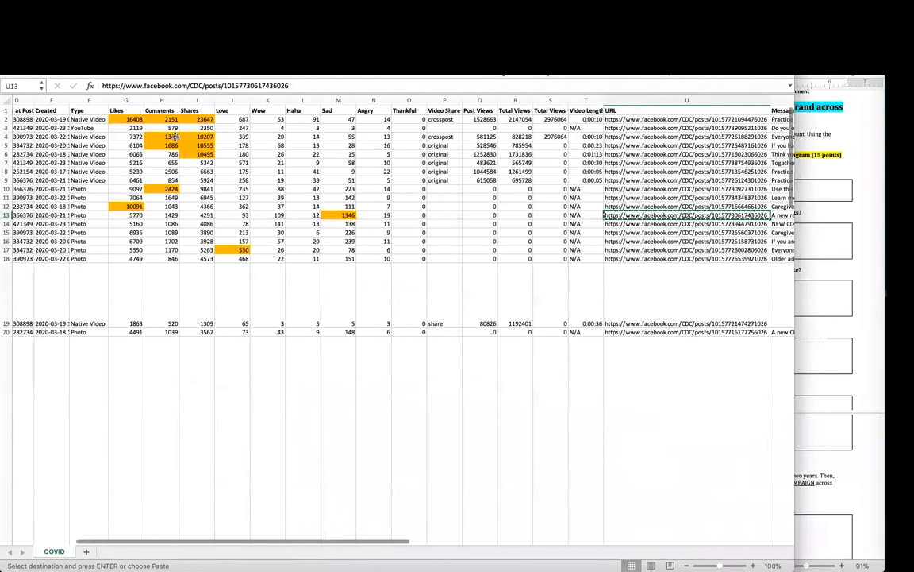
{"action": "left_click", "coordinate": [179, 100]}
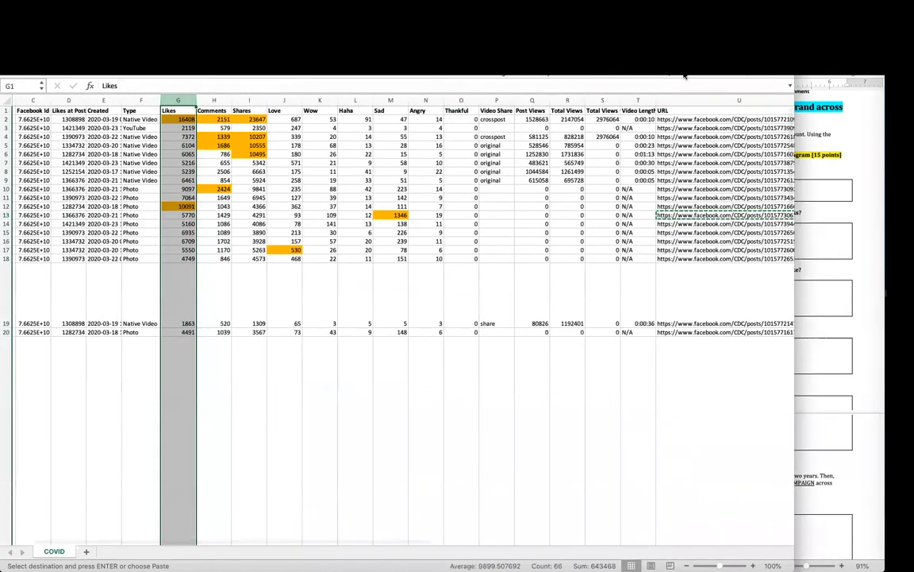
{"action": "left_click", "coordinate": [735, 52]}
{"action": "left_click", "coordinate": [748, 84]}
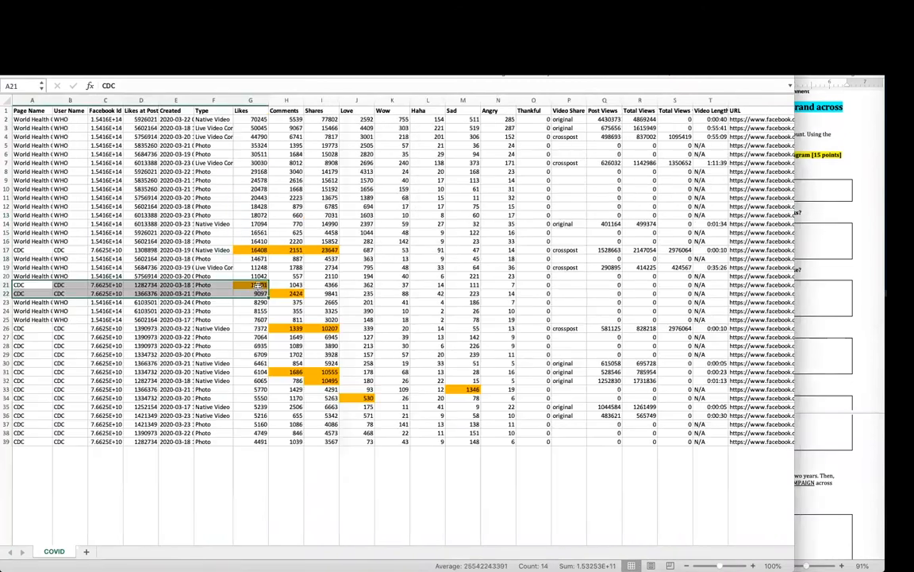
Step: Check the Likes value and post link of the CDC photo post in row 21
{"action": "left_click", "coordinate": [258, 284]}
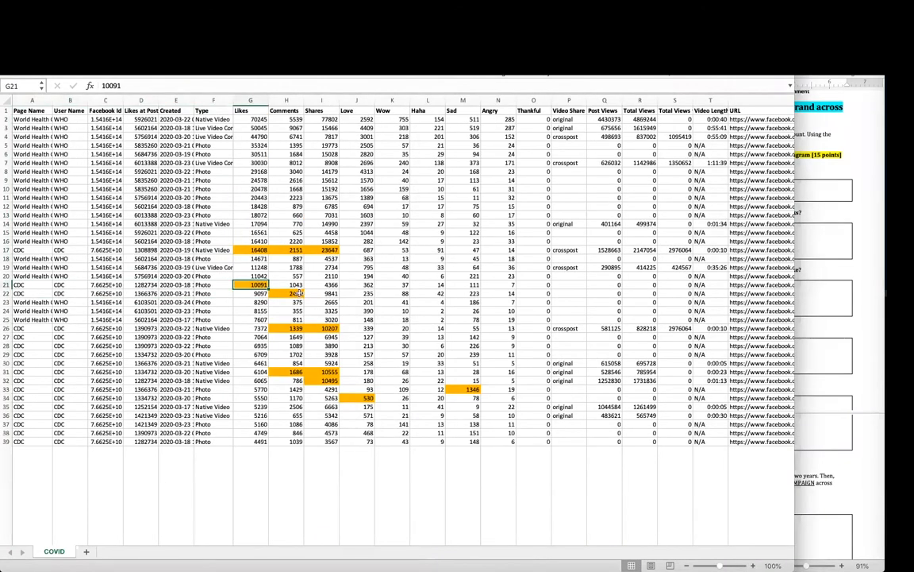
{"action": "left_click", "coordinate": [746, 285]}
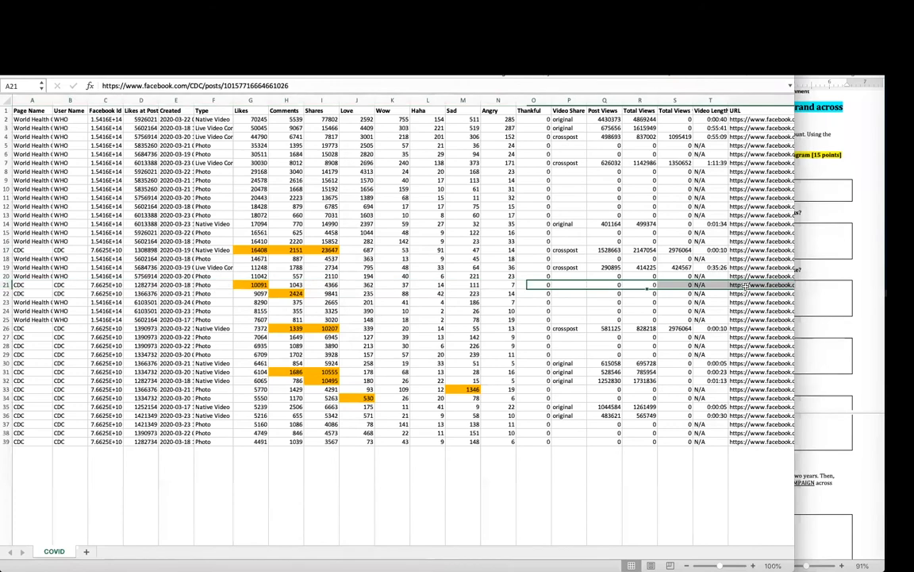
{"action": "scroll", "coordinate": [746, 285], "scroll_direction": "right", "scroll_amount": 10}
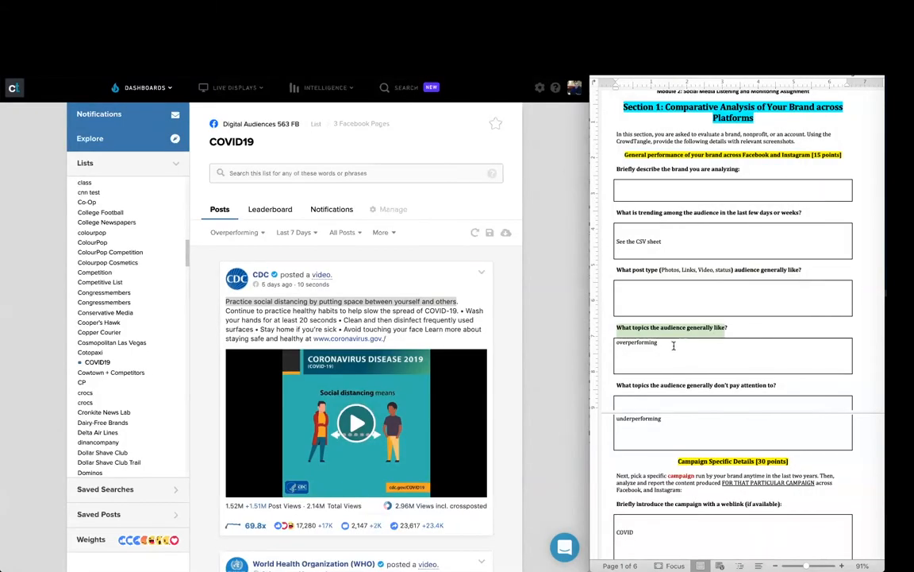
Step: Review the COVID19 list's overperforming posts in CrowdTangle for the question on what topics the audience likes
{"action": "left_click", "coordinate": [673, 343]}
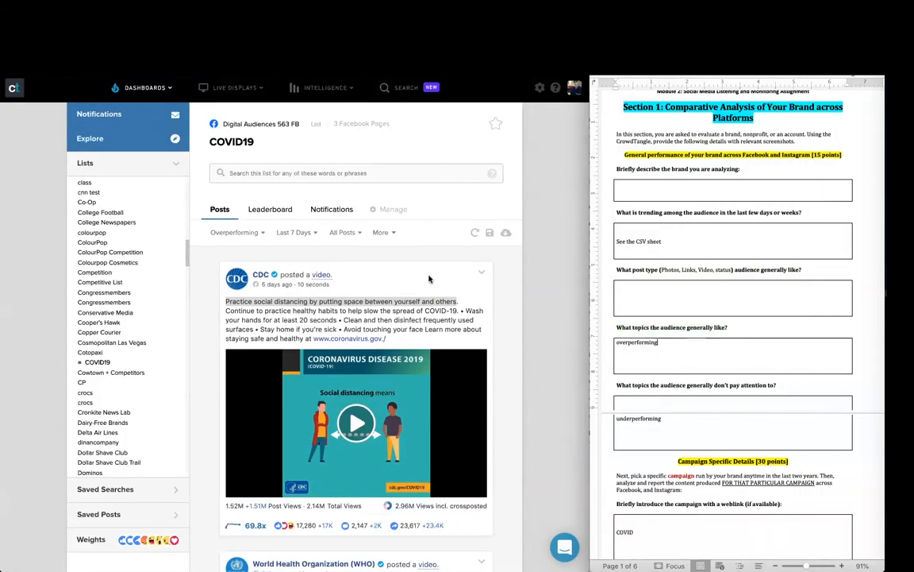
{"action": "left_click", "coordinate": [238, 232]}
{"action": "scroll", "coordinate": [262, 238], "scroll_direction": "down", "scroll_amount": 2}
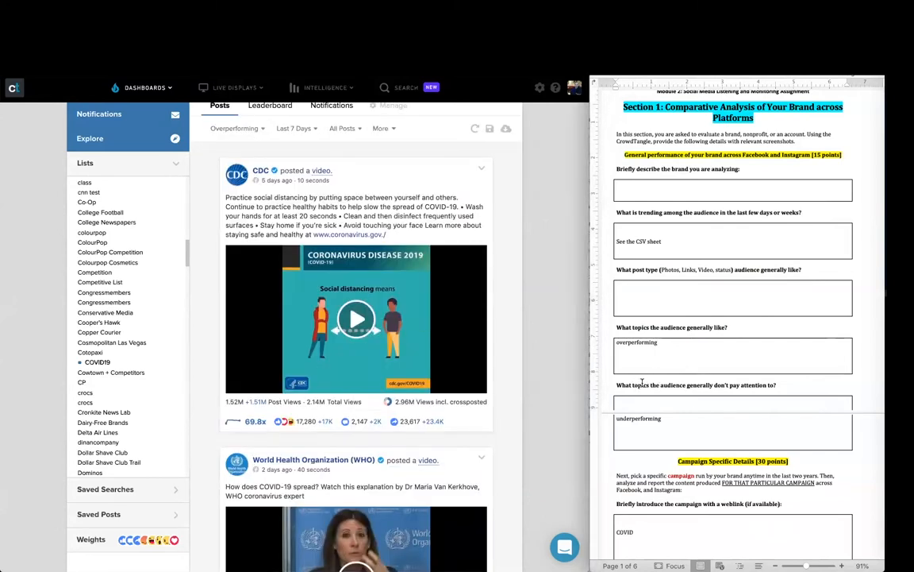
Step: For the question on topics the audience ignores, sort the COVID19 list's posts by Underperforming and look through them
{"action": "left_click_drag", "start_coordinate": [635, 385], "coordinate": [759, 383]}
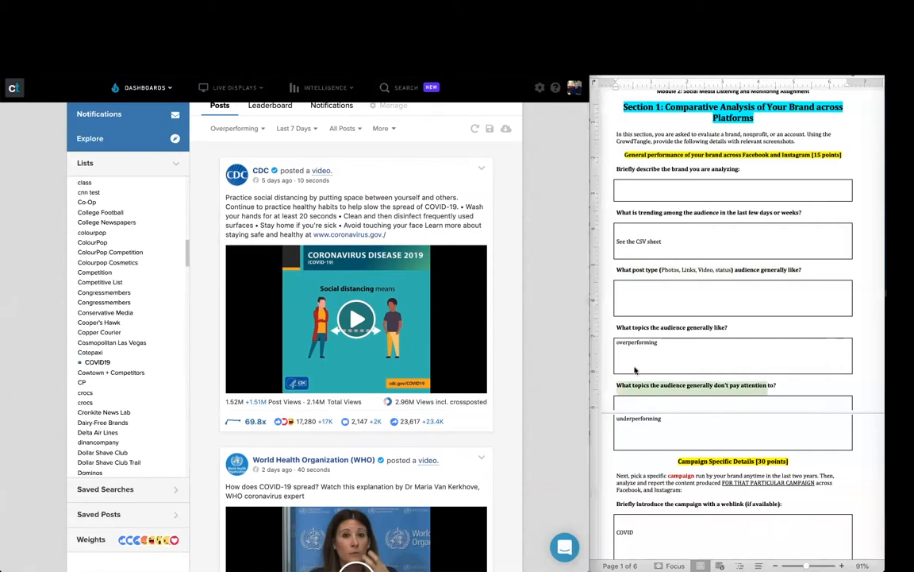
{"action": "left_click", "coordinate": [478, 275]}
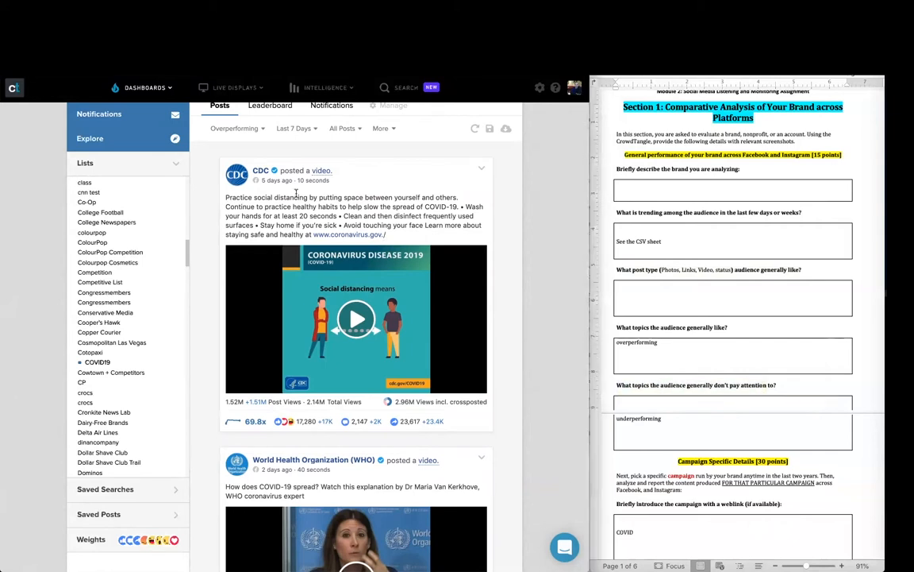
{"action": "scroll", "coordinate": [294, 200], "scroll_direction": "up", "scroll_amount": 2}
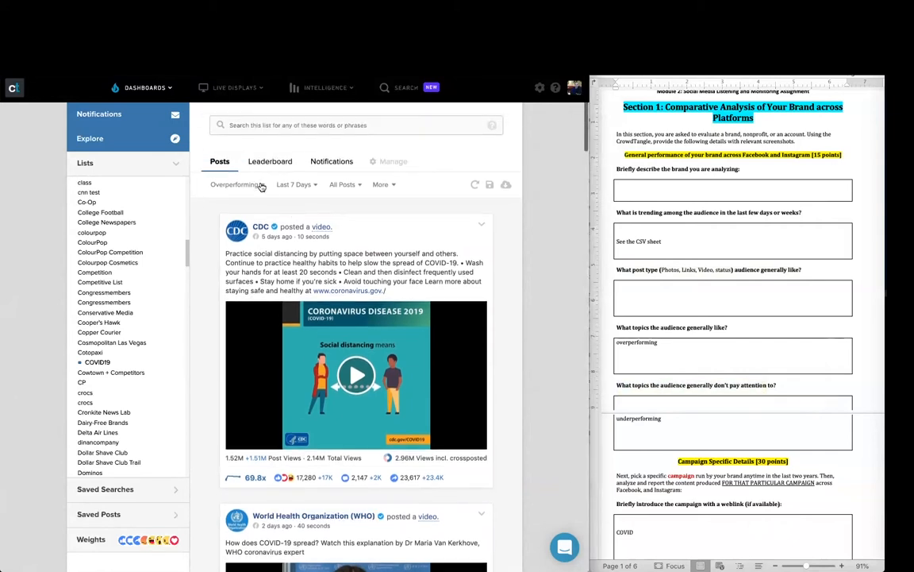
{"action": "left_click", "coordinate": [236, 183]}
{"action": "left_click", "coordinate": [245, 207]}
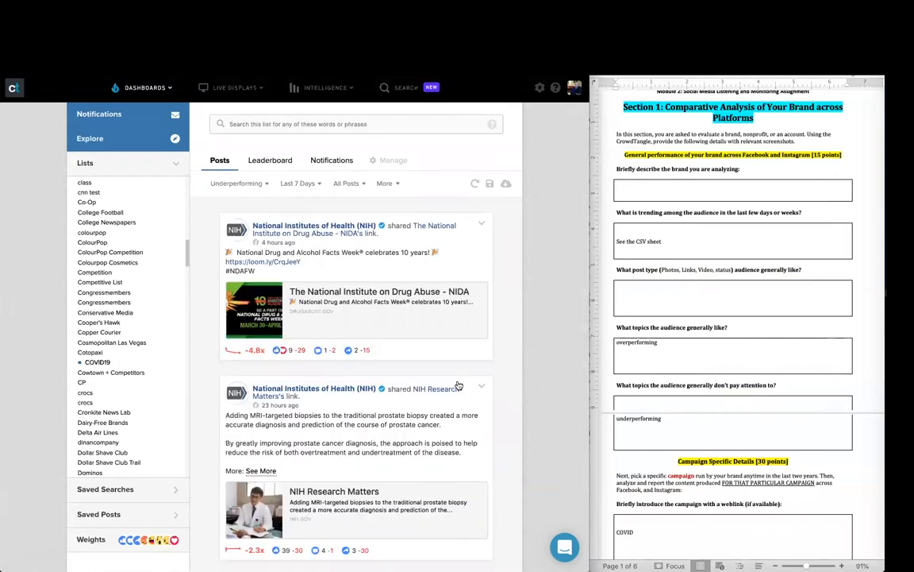
{"action": "scroll", "coordinate": [212, 400], "scroll_direction": "down", "scroll_amount": 1}
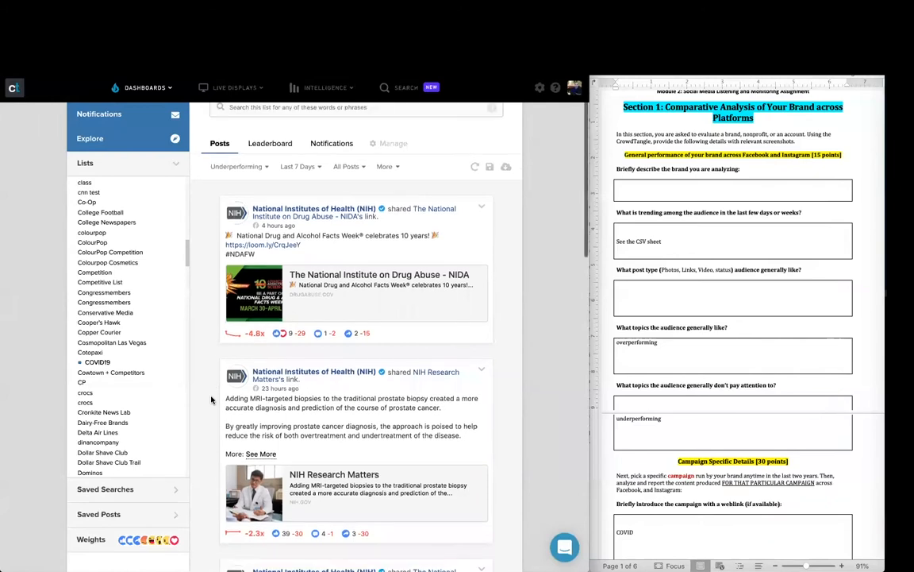
Step: Check the options available for the first underperforming NIH post and look further through the COVID19 list's underperforming posts
{"action": "left_click", "coordinate": [481, 184]}
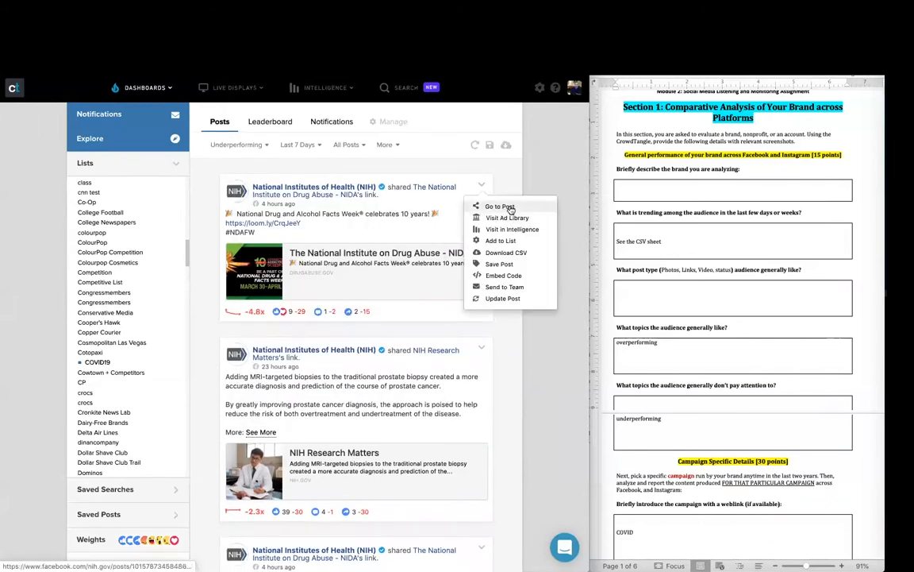
{"action": "left_click", "coordinate": [512, 347]}
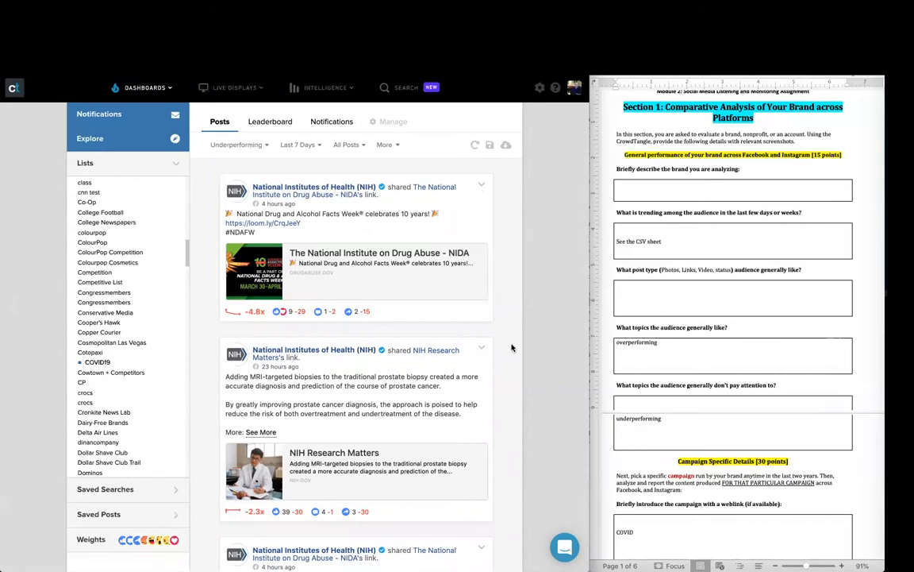
{"action": "scroll", "coordinate": [512, 347], "scroll_direction": "down", "scroll_amount": 8}
{"action": "scroll", "coordinate": [713, 204], "scroll_direction": "down", "scroll_amount": 4}
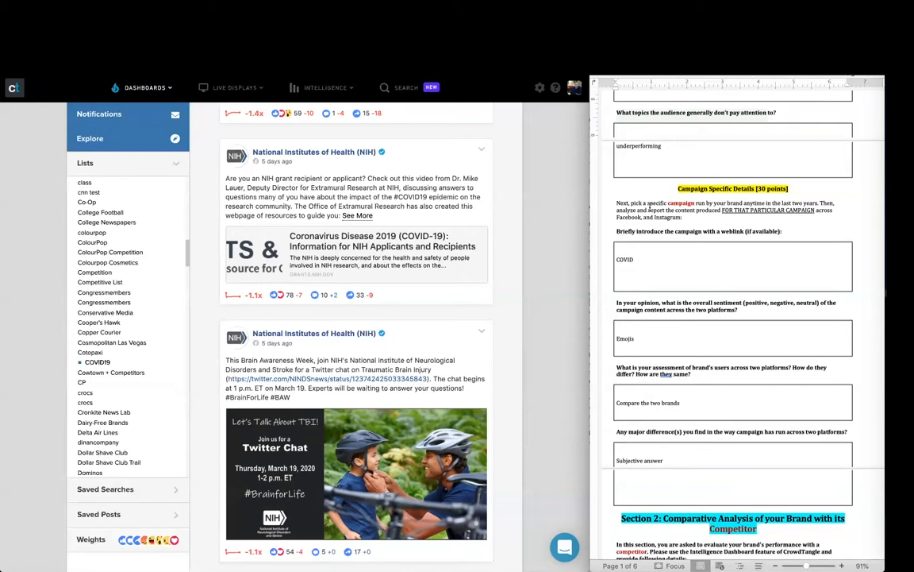
Step: For the assignment's campaign sentiment question, switch to Excel and examine the posts' Love to Angry reaction counts in rows 2 to 18
{"action": "left_click", "coordinate": [669, 261]}
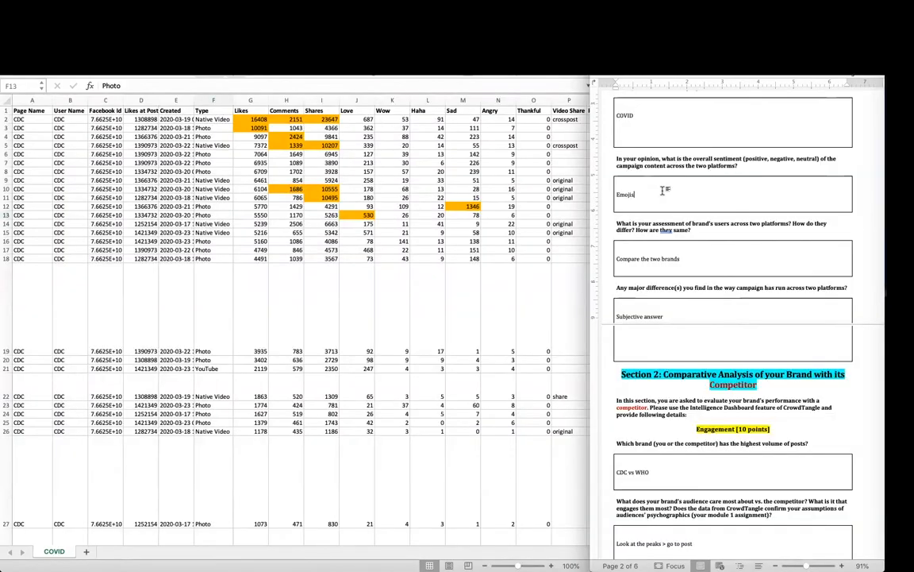
{"action": "left_click_drag", "start_coordinate": [738, 166], "coordinate": [617, 159]}
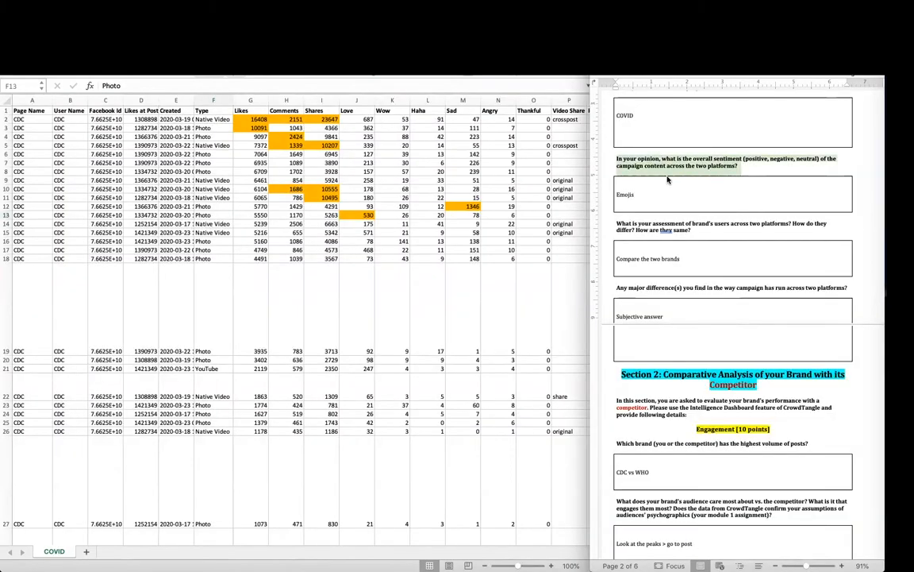
{"action": "left_click", "coordinate": [642, 196]}
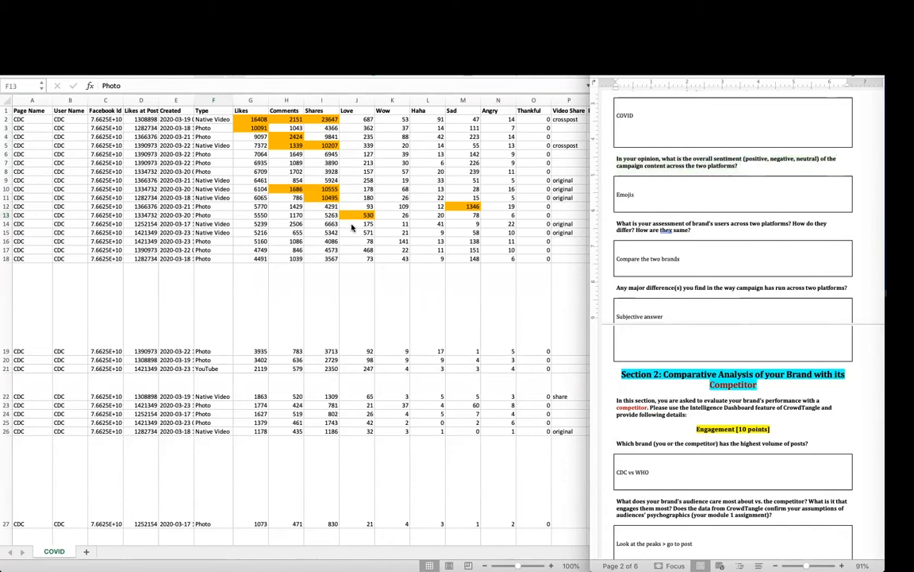
{"action": "scroll", "coordinate": [352, 227], "scroll_direction": "right", "scroll_amount": 3}
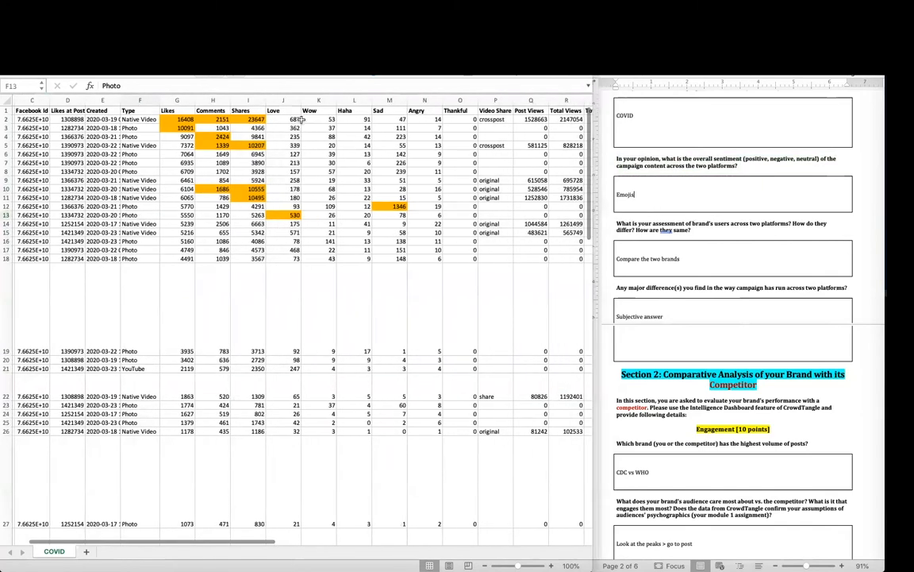
{"action": "left_click_drag", "start_coordinate": [301, 119], "coordinate": [437, 258]}
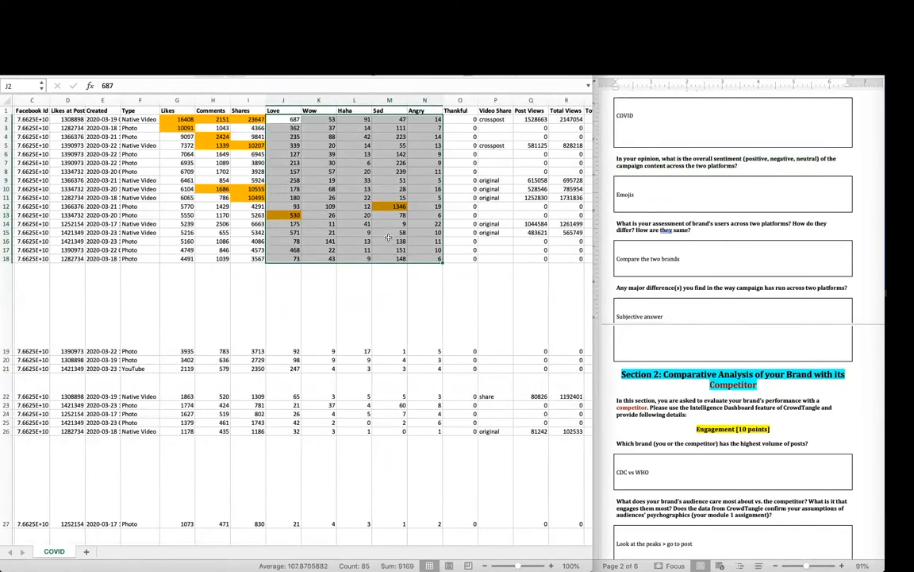
Step: Highlight the Wow counts in cells K16 and K12 with orange fill
{"action": "left_click", "coordinate": [331, 241]}
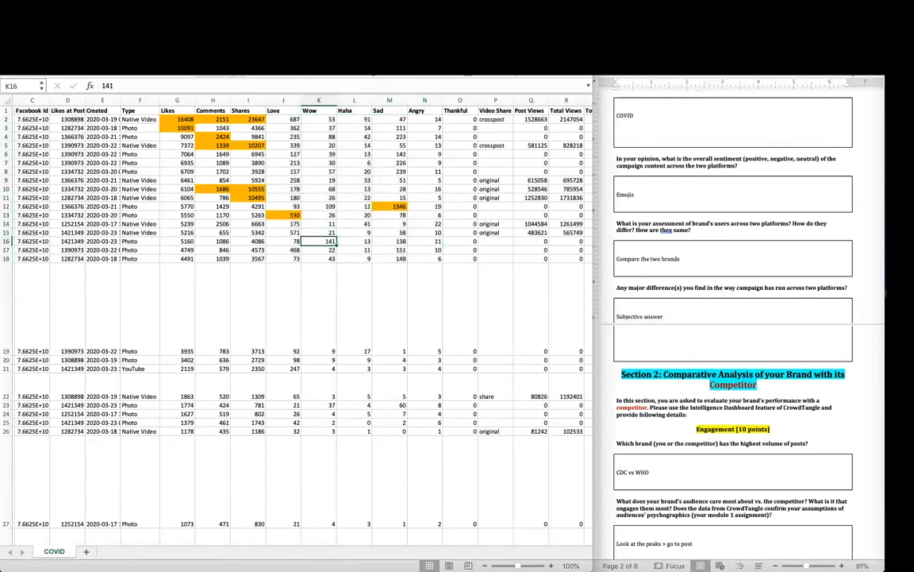
{"action": "left_click", "coordinate": [150, 70]}
{"action": "left_click", "coordinate": [333, 208]}
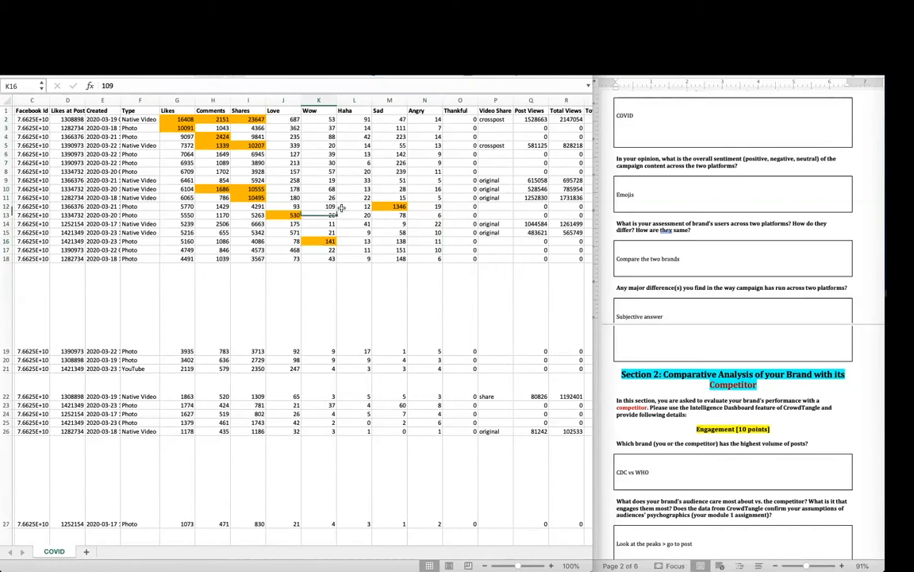
{"action": "left_click", "coordinate": [158, 70]}
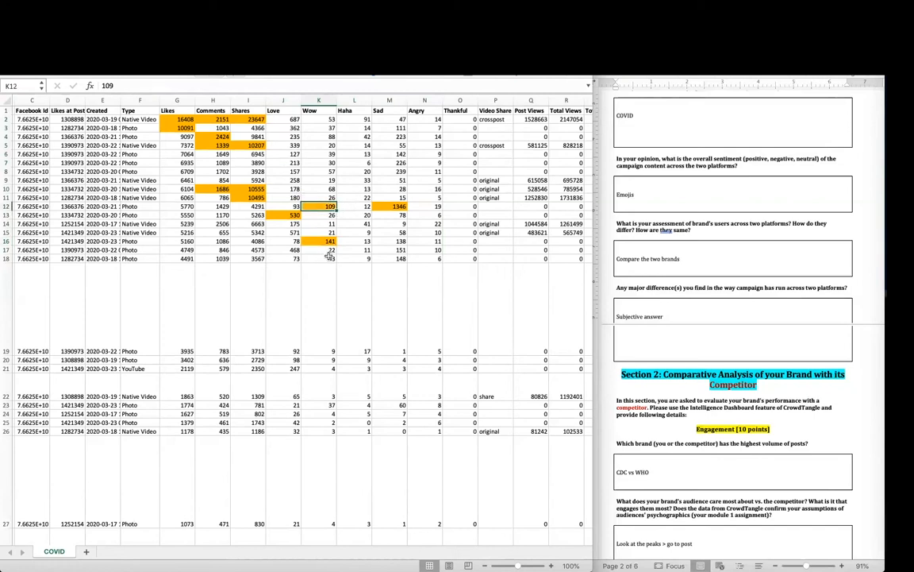
Step: Highlight the Love counts in cells J17 and J15 with orange fill and look over the Angry counts
{"action": "left_click", "coordinate": [286, 249]}
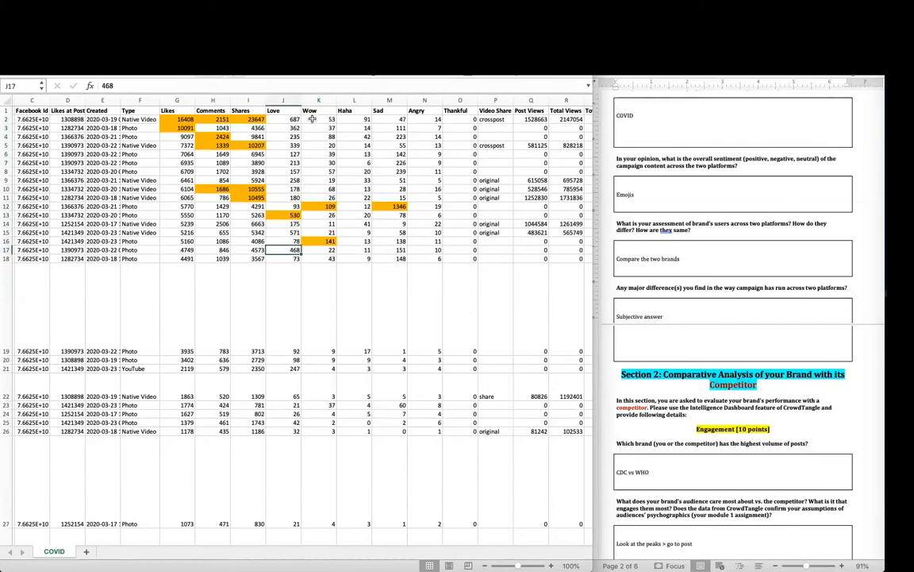
{"action": "left_click", "coordinate": [148, 71]}
{"action": "left_click", "coordinate": [292, 231]}
{"action": "left_click", "coordinate": [186, 74]}
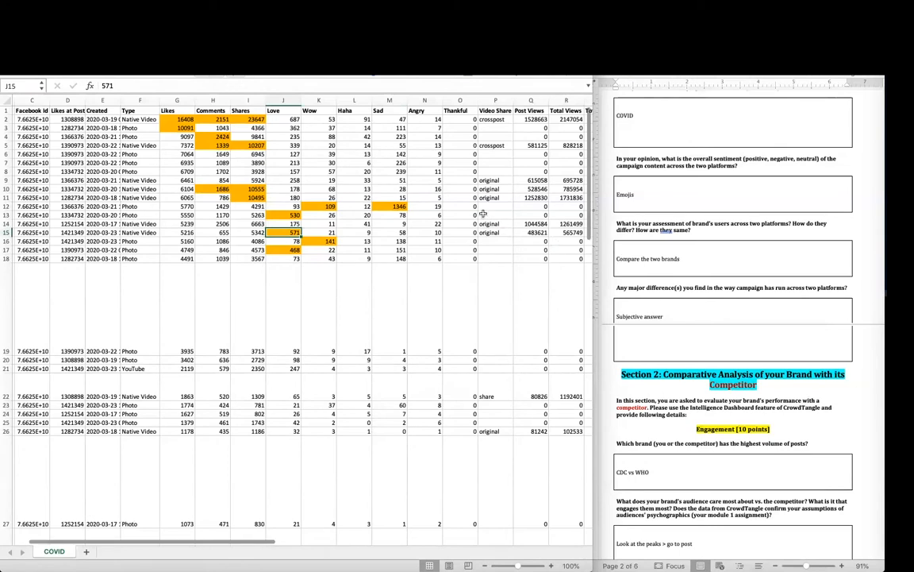
{"action": "left_click_drag", "start_coordinate": [435, 120], "coordinate": [430, 209]}
{"action": "left_click", "coordinate": [435, 224]}
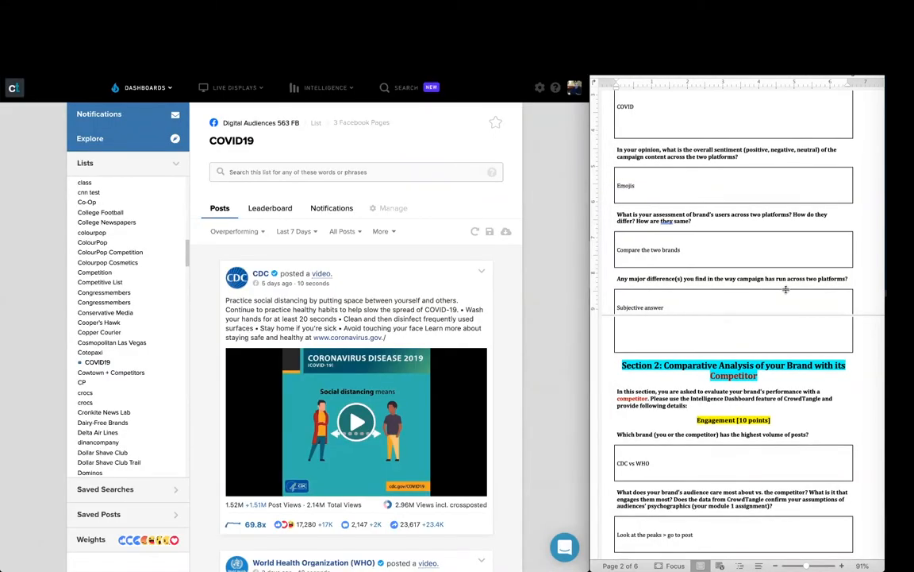
Step: Review the assignment's campaign difference question alongside the list's overperforming posts in CrowdTangle, and read Section 2's Intelligence Dashboard instructions
{"action": "left_click", "coordinate": [692, 318]}
{"action": "scroll", "coordinate": [392, 325], "scroll_direction": "down", "scroll_amount": 3}
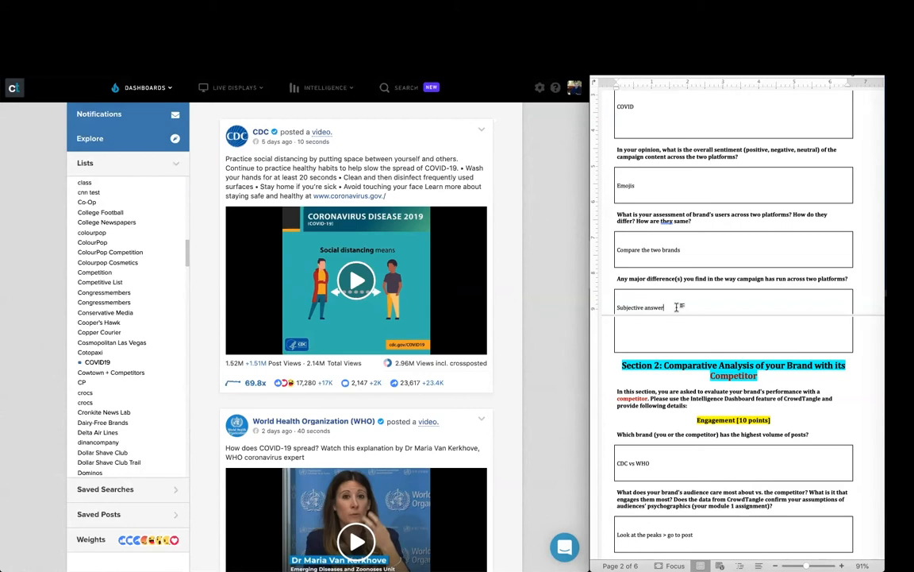
{"action": "type", "text": "."}
{"action": "scroll", "coordinate": [715, 334], "scroll_direction": "down", "scroll_amount": 5}
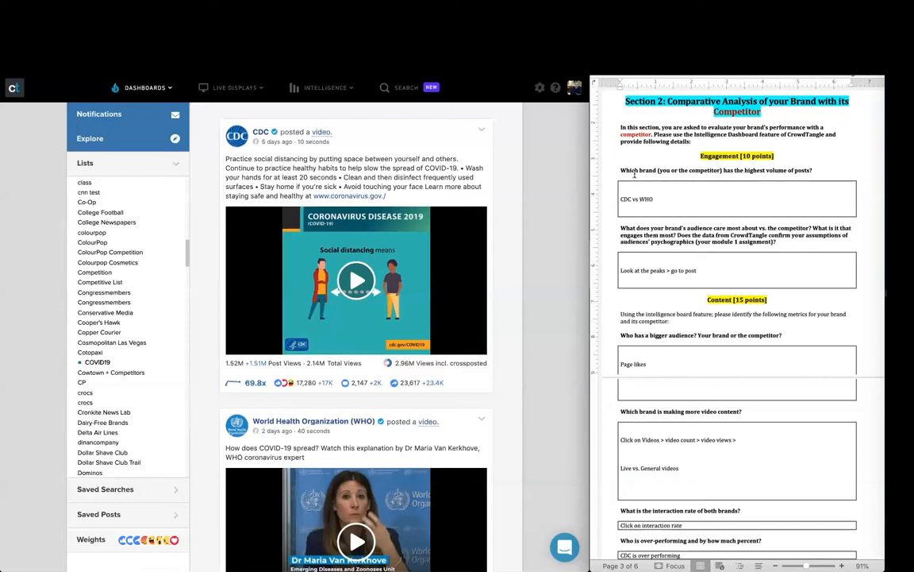
{"action": "left_click_drag", "start_coordinate": [695, 134], "coordinate": [748, 134]}
Step: Generate a CrowdTangle Intelligence report comparing the CDC and World Health Organization (WHO) Facebook pages
{"action": "left_click", "coordinate": [334, 87]}
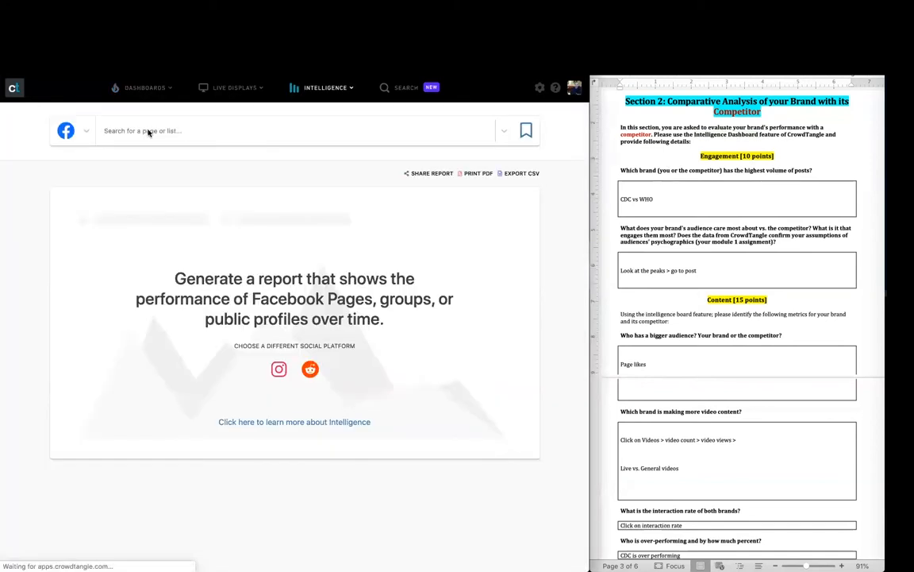
{"action": "left_click", "coordinate": [144, 132]}
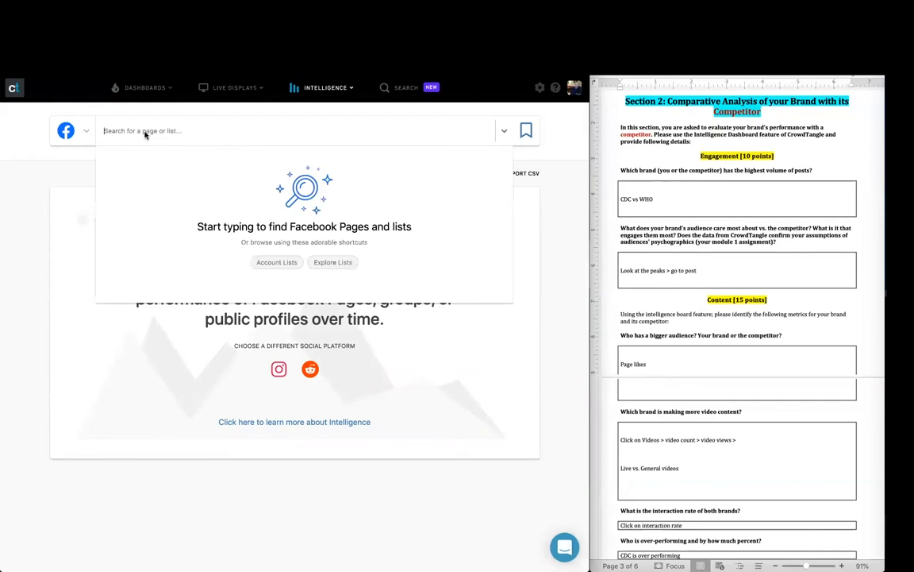
{"action": "type", "text": "CDC"}
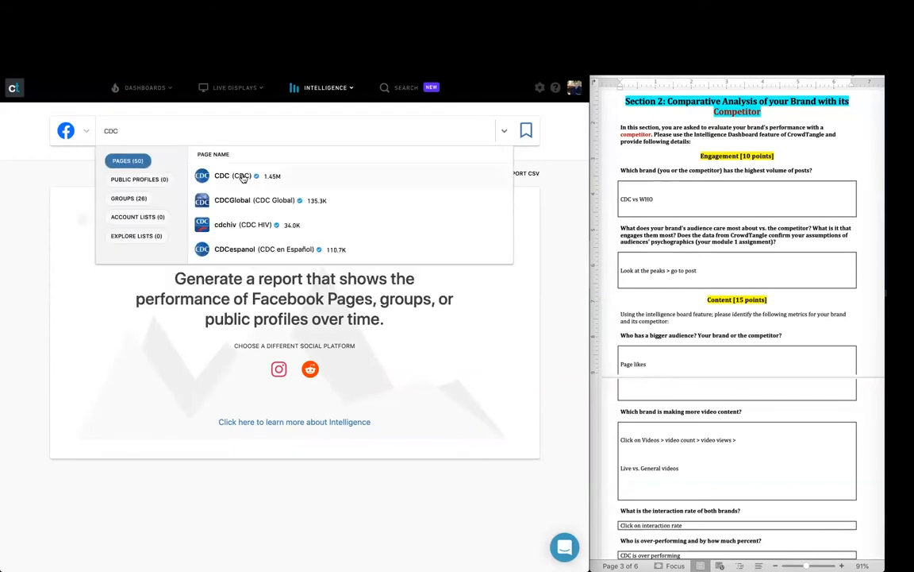
{"action": "left_click", "coordinate": [243, 178]}
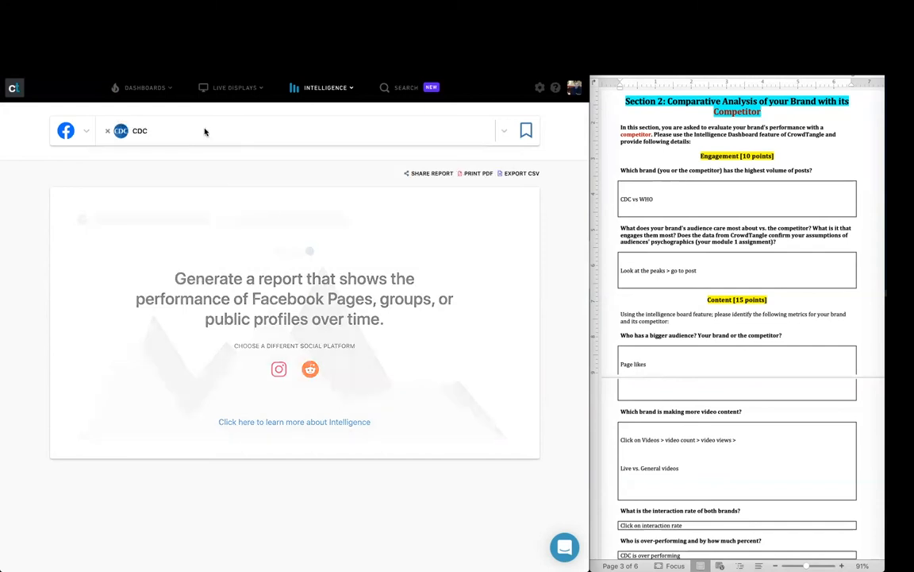
{"action": "type", "text": "WHO"}
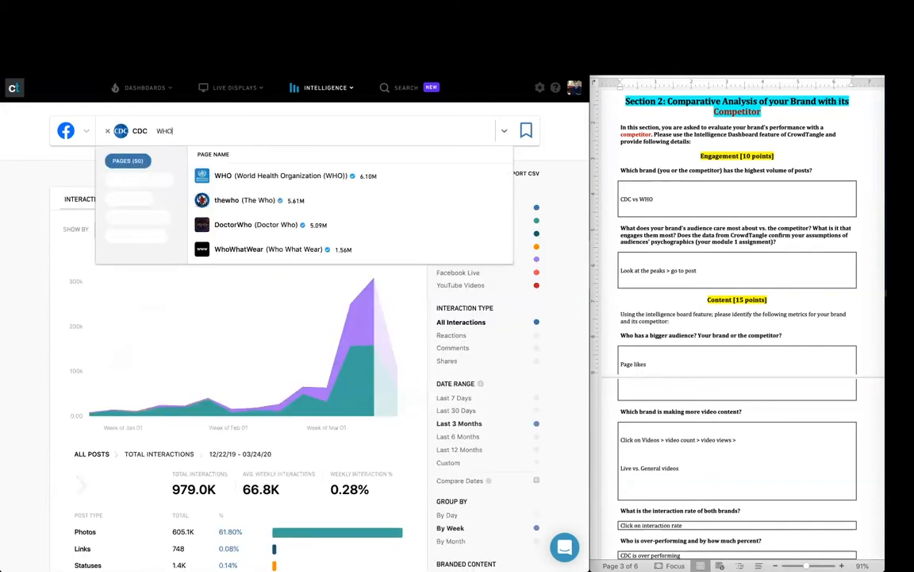
{"action": "left_click", "coordinate": [349, 177]}
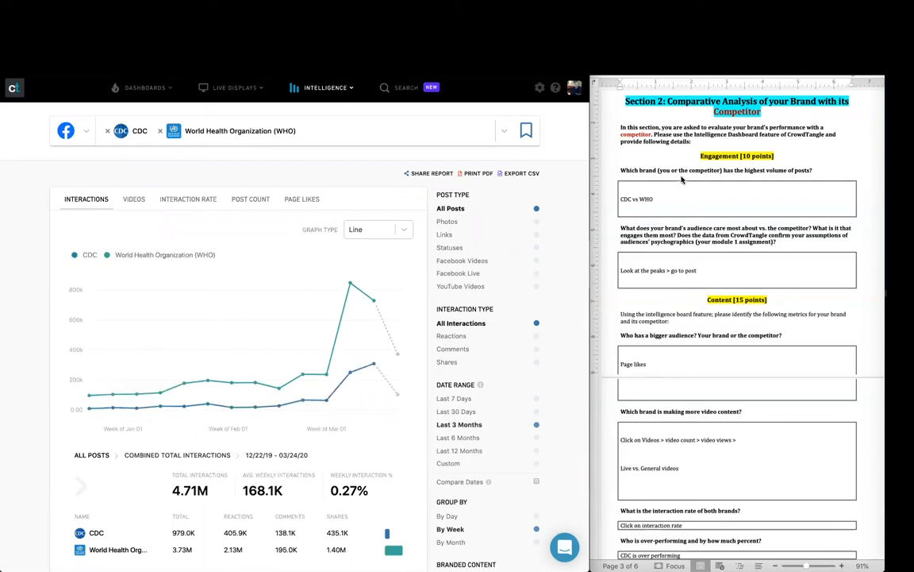
Step: Compare the post counts of CDC and WHO over the last 7 days, 30 days and 3 months
{"action": "left_click", "coordinate": [250, 199]}
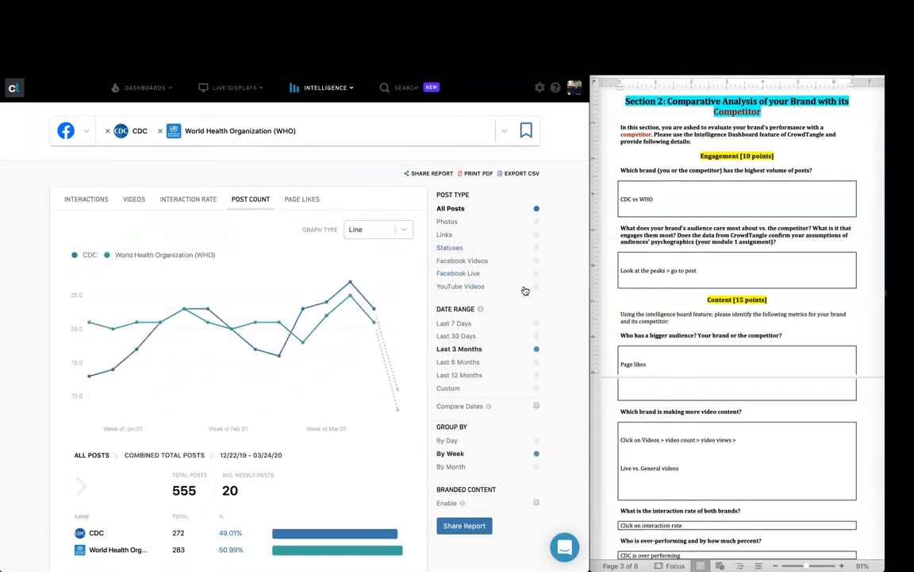
{"action": "left_click", "coordinate": [470, 324]}
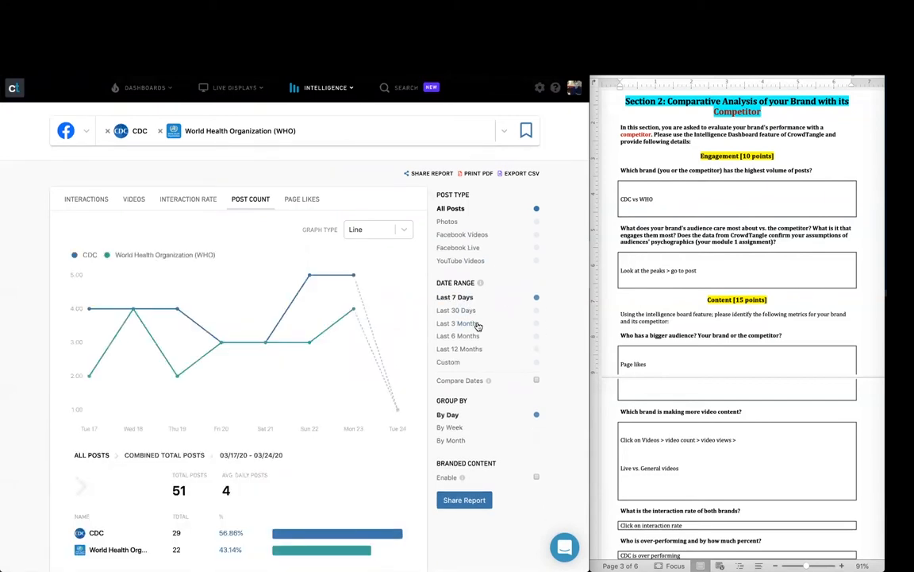
{"action": "left_click", "coordinate": [464, 313]}
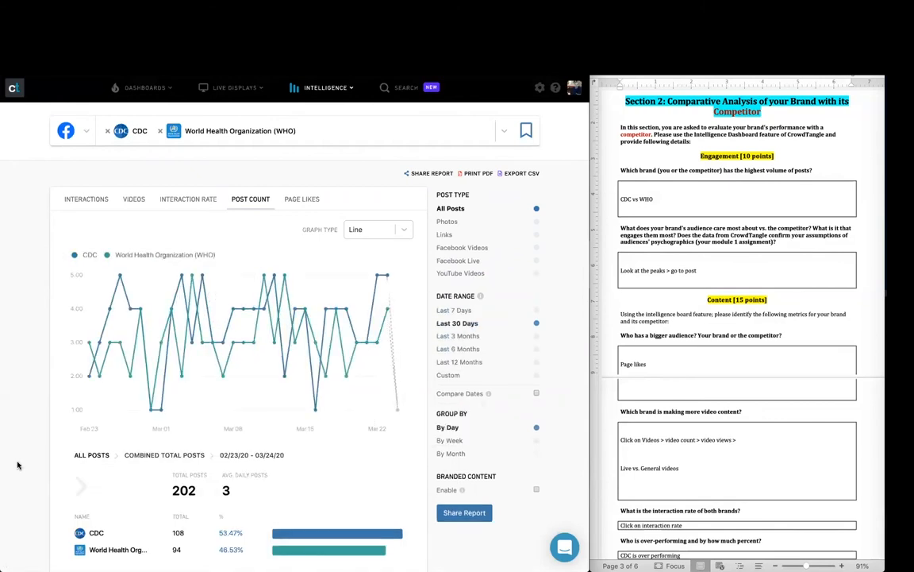
{"action": "left_click", "coordinate": [468, 338]}
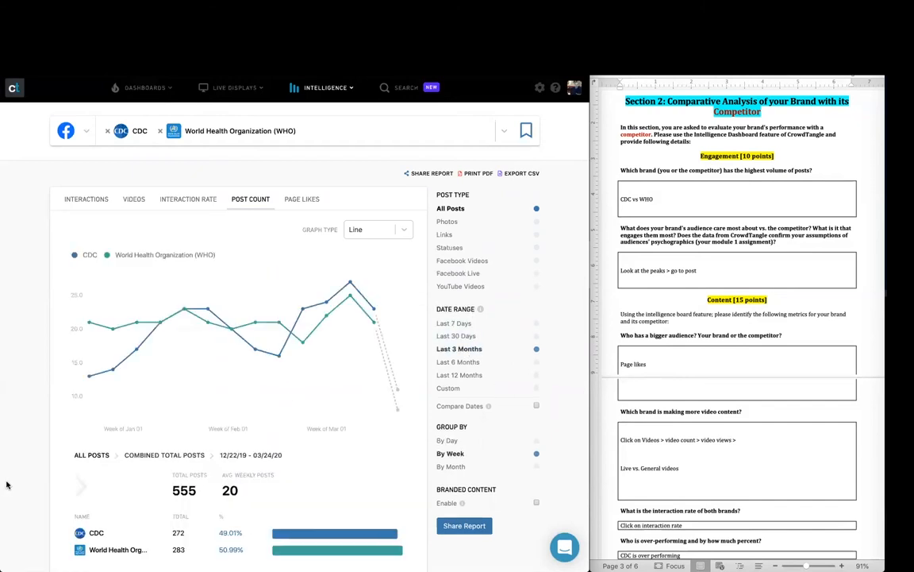
{"action": "scroll", "coordinate": [26, 490], "scroll_direction": "down", "scroll_amount": 2}
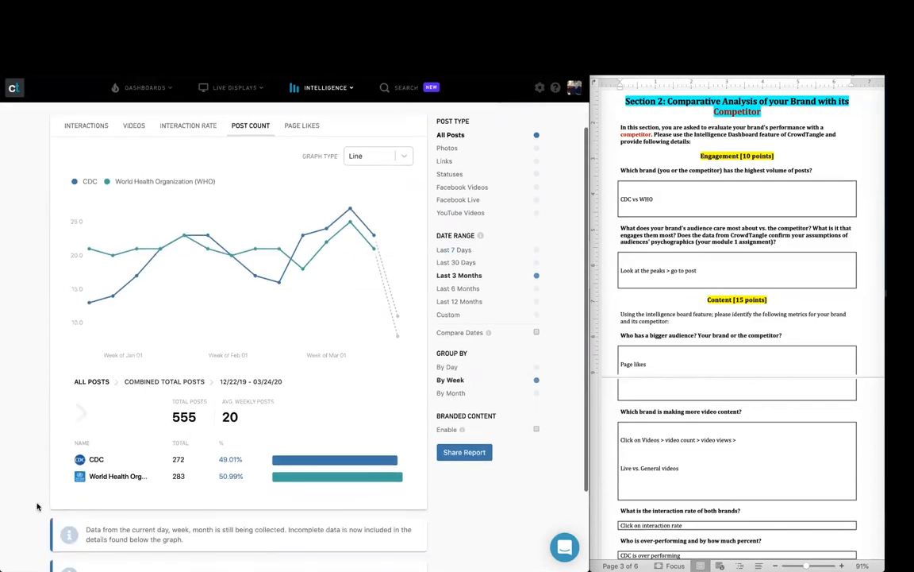
{"action": "scroll", "coordinate": [69, 515], "scroll_direction": "up", "scroll_amount": 1}
{"action": "scroll", "coordinate": [182, 521], "scroll_direction": "up", "scroll_amount": 1}
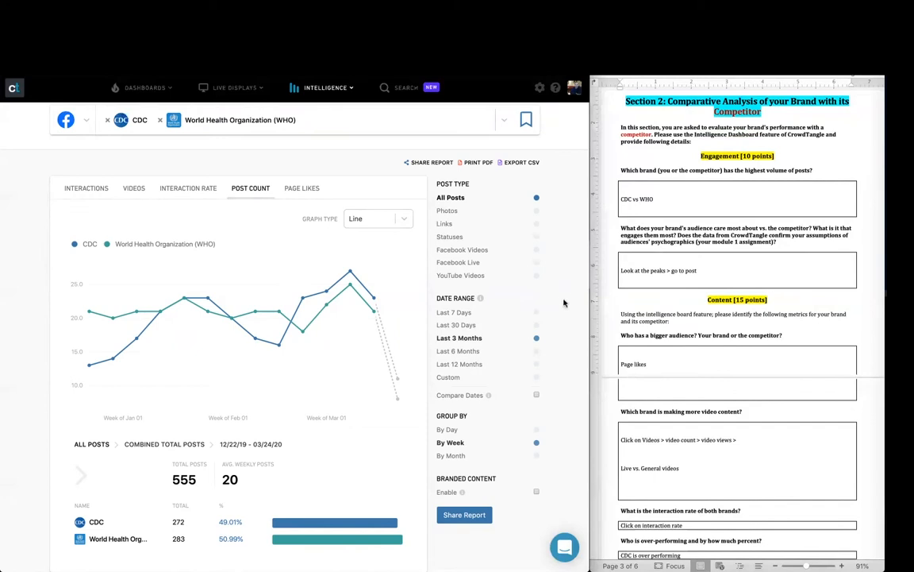
Step: Review CDC's top posts from its peak week in the post count graph, and close them
{"action": "left_click", "coordinate": [350, 274]}
{"action": "scroll", "coordinate": [419, 336], "scroll_direction": "down", "scroll_amount": 3}
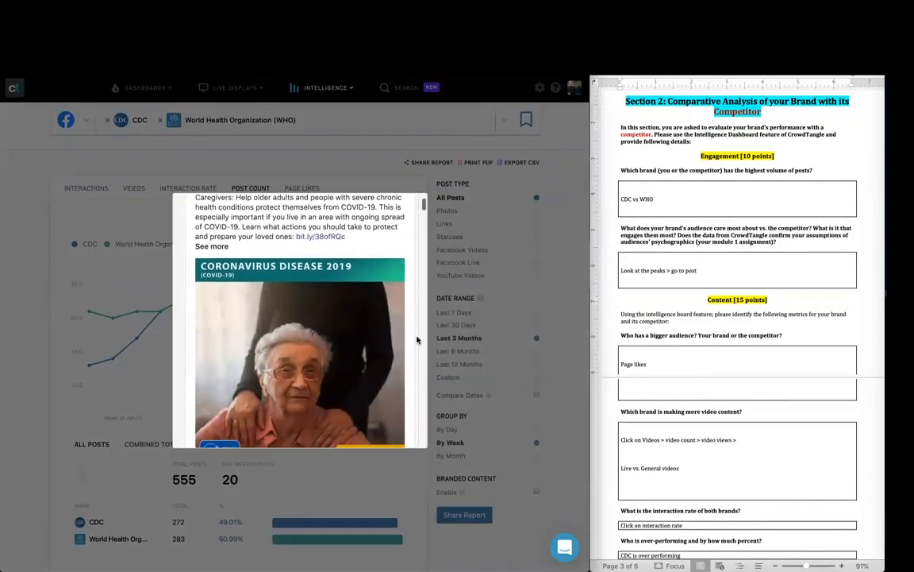
{"action": "scroll", "coordinate": [416, 340], "scroll_direction": "down", "scroll_amount": 3}
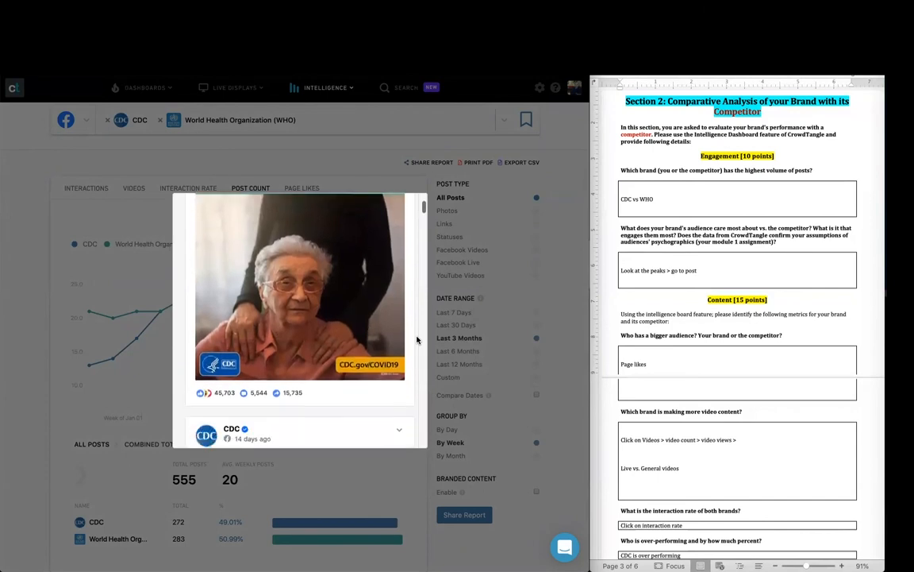
{"action": "scroll", "coordinate": [416, 339], "scroll_direction": "down", "scroll_amount": 4}
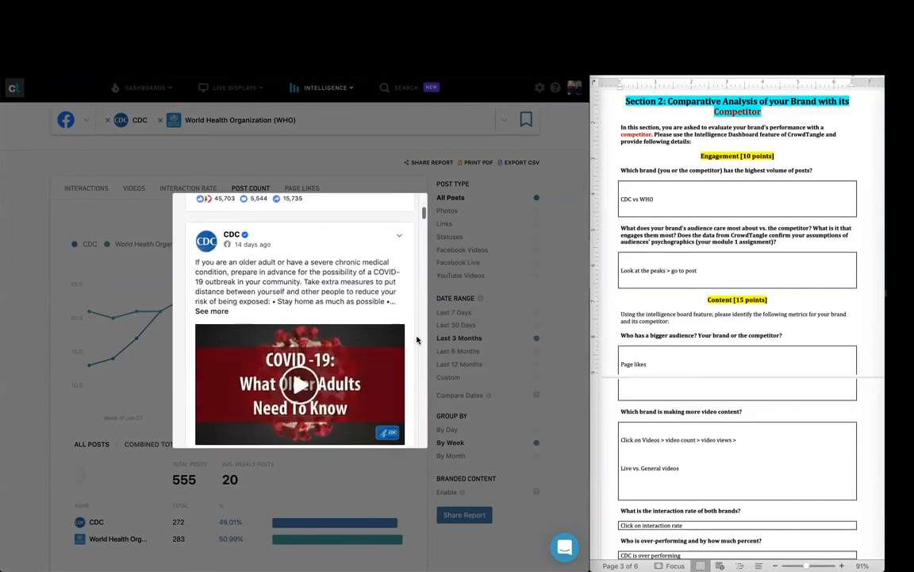
{"action": "key", "text": "Escape"}
Step: Review WHO's top posts from its peak week, marking the sentence on affected countries in the BREAKING coronavirus post
{"action": "left_click", "coordinate": [351, 287]}
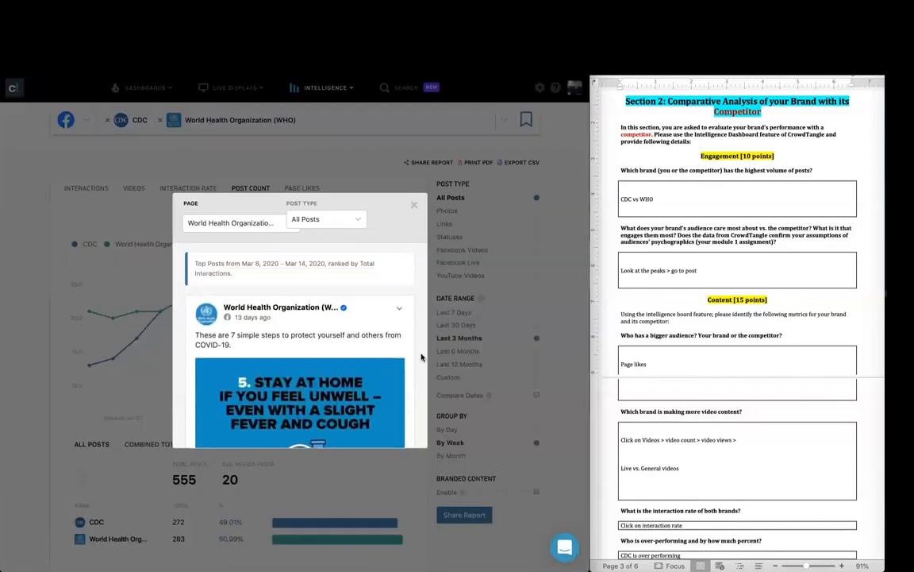
{"action": "scroll", "coordinate": [422, 357], "scroll_direction": "down", "scroll_amount": 2}
{"action": "scroll", "coordinate": [422, 357], "scroll_direction": "down", "scroll_amount": 8}
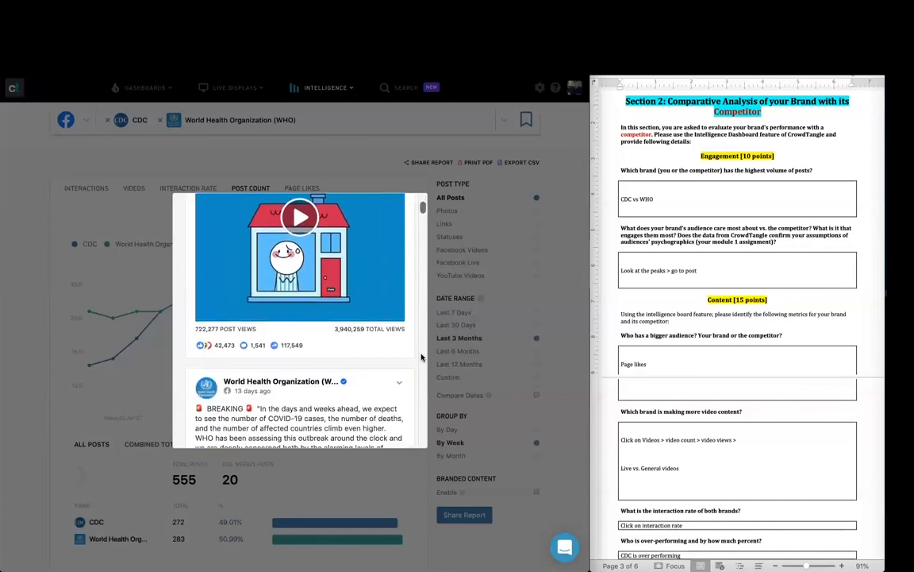
{"action": "scroll", "coordinate": [422, 357], "scroll_direction": "down", "scroll_amount": 6}
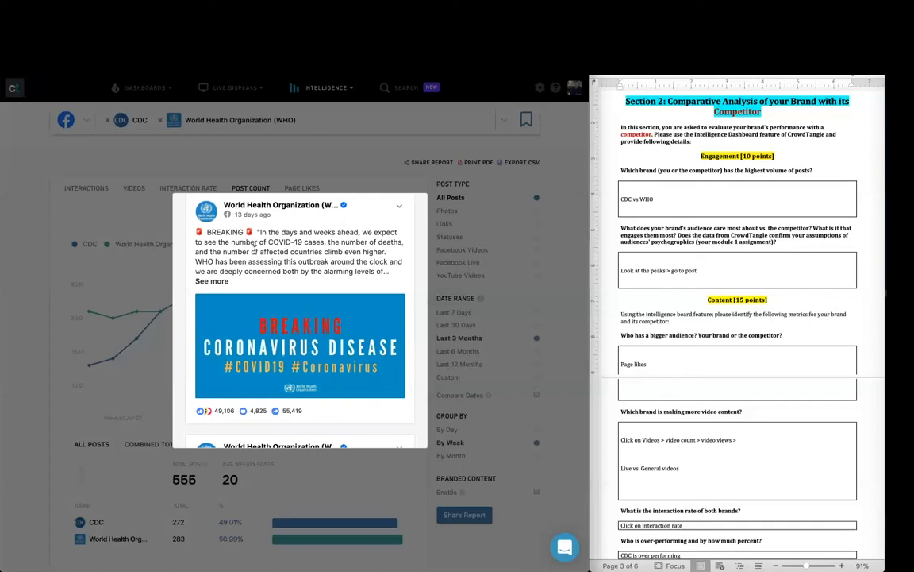
{"action": "left_click_drag", "start_coordinate": [254, 251], "coordinate": [388, 251]}
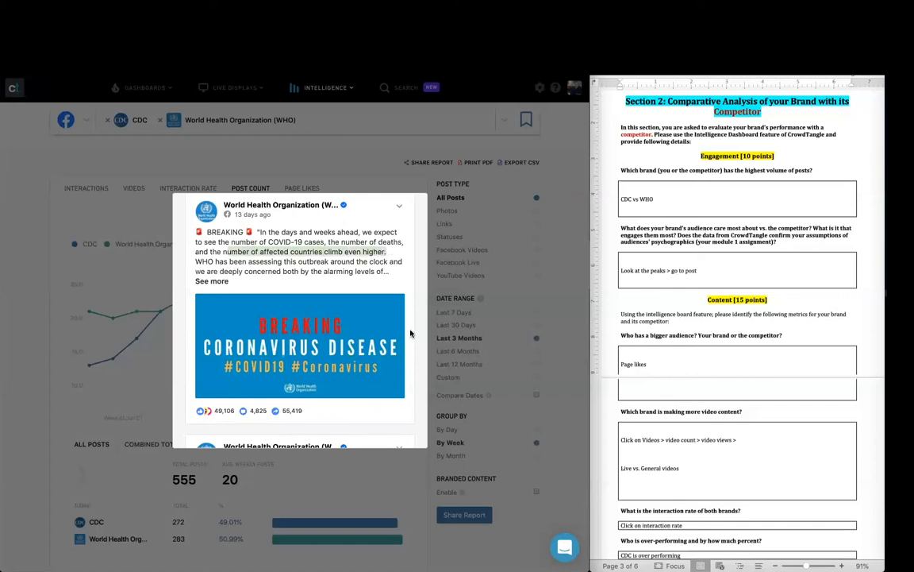
Step: Review WHO's remaining top posts from its peak week, including the health workers and hot and humid climates posts, and close them
{"action": "scroll", "coordinate": [414, 335], "scroll_direction": "down", "scroll_amount": 3}
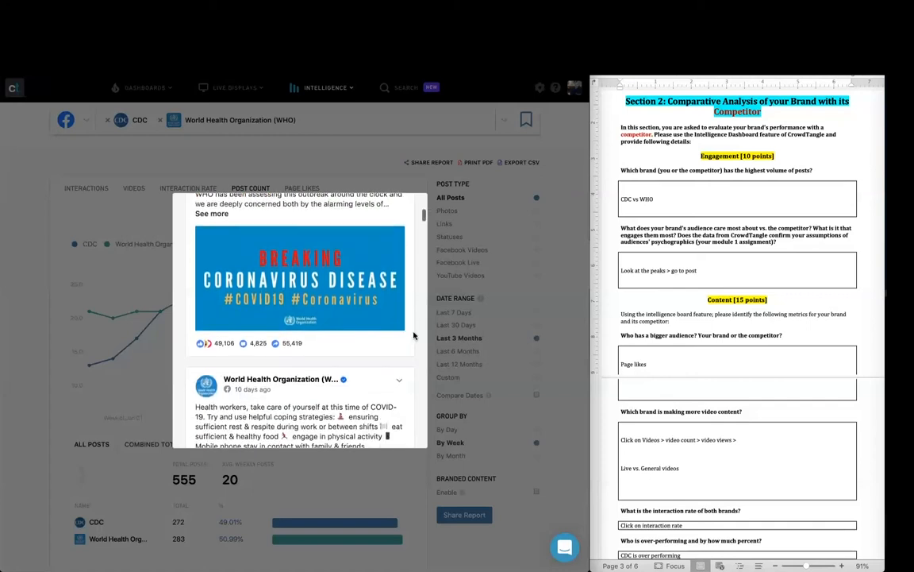
{"action": "scroll", "coordinate": [413, 335], "scroll_direction": "down", "scroll_amount": 2}
{"action": "scroll", "coordinate": [413, 335], "scroll_direction": "down", "scroll_amount": 3}
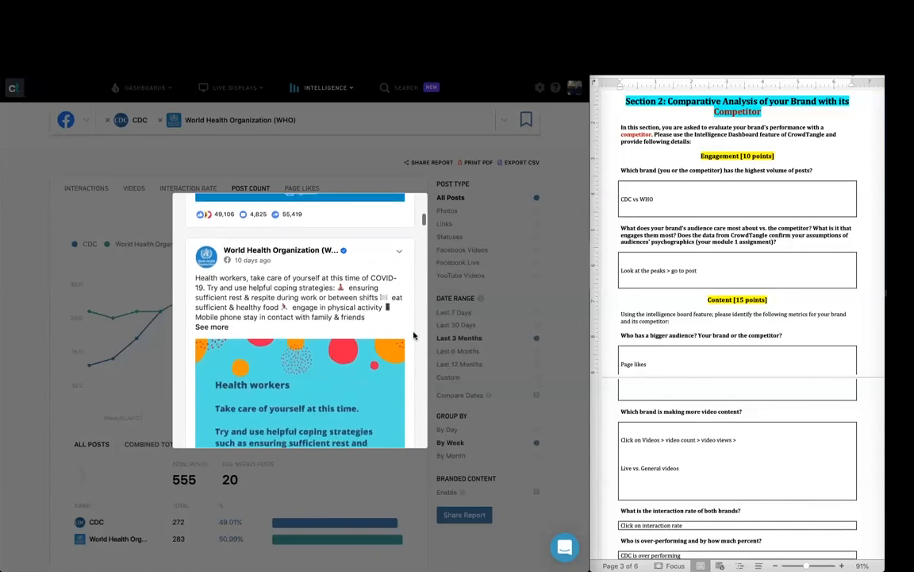
{"action": "scroll", "coordinate": [360, 322], "scroll_direction": "down", "scroll_amount": 4}
{"action": "scroll", "coordinate": [360, 322], "scroll_direction": "down", "scroll_amount": 4}
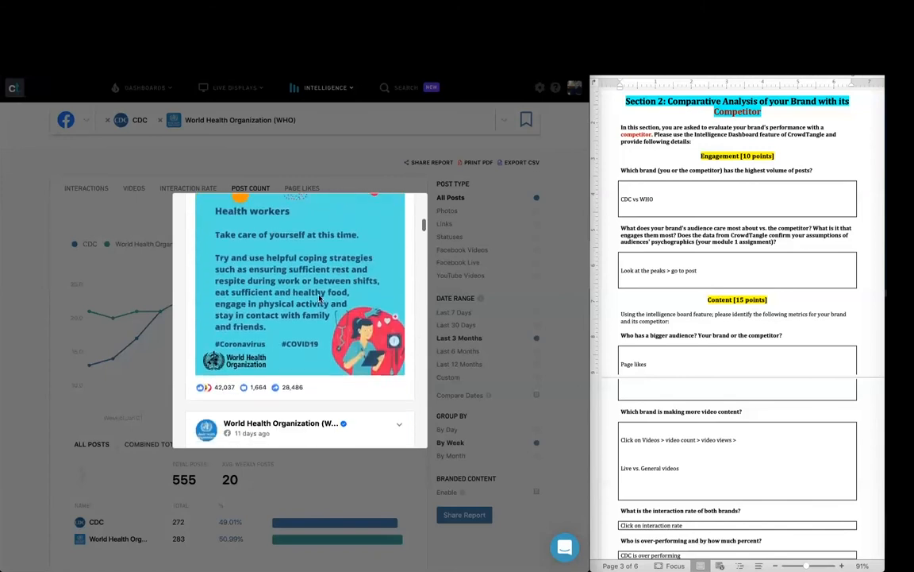
{"action": "scroll", "coordinate": [392, 337], "scroll_direction": "down", "scroll_amount": 3}
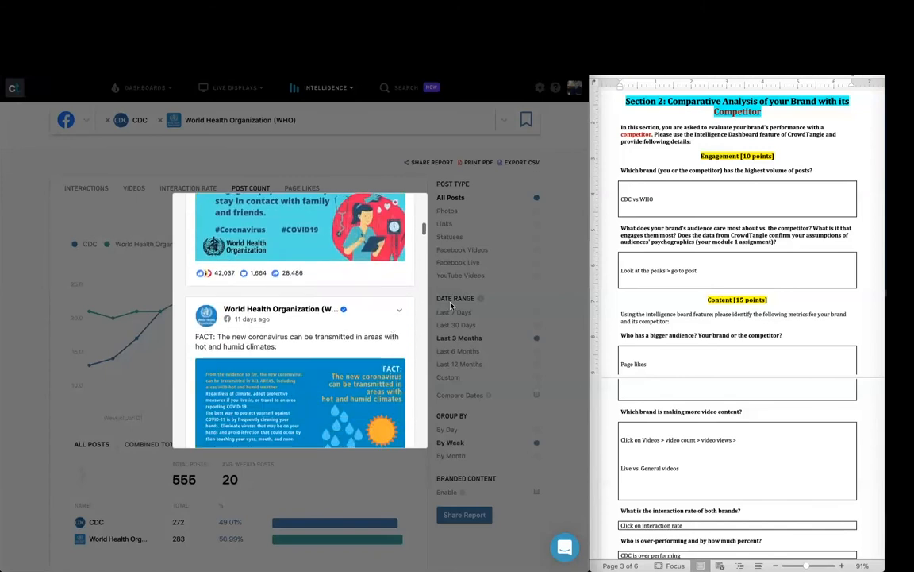
{"action": "left_click", "coordinate": [513, 235]}
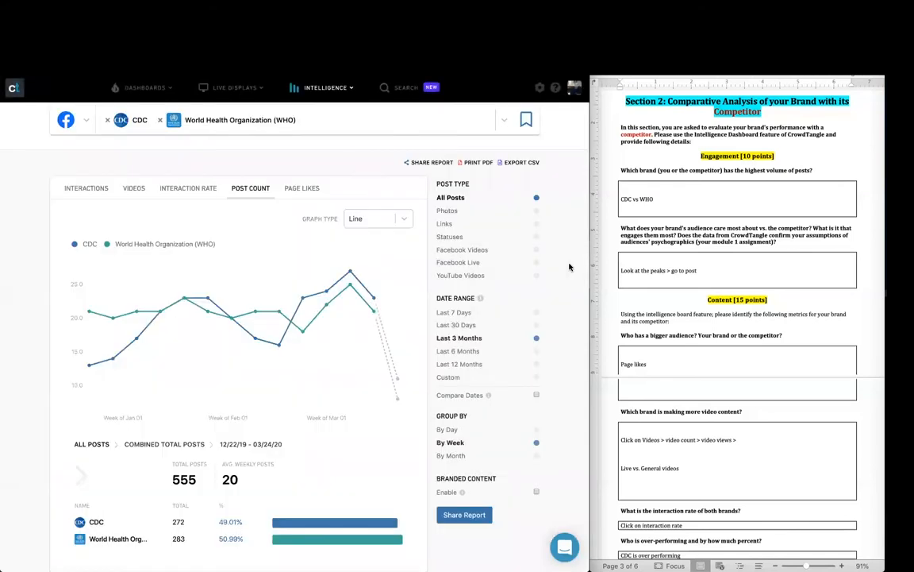
Step: Compare the page likes of CDC and WHO over the last 3 months to see who has the bigger audience
{"action": "scroll", "coordinate": [737, 337], "scroll_direction": "down", "scroll_amount": 3}
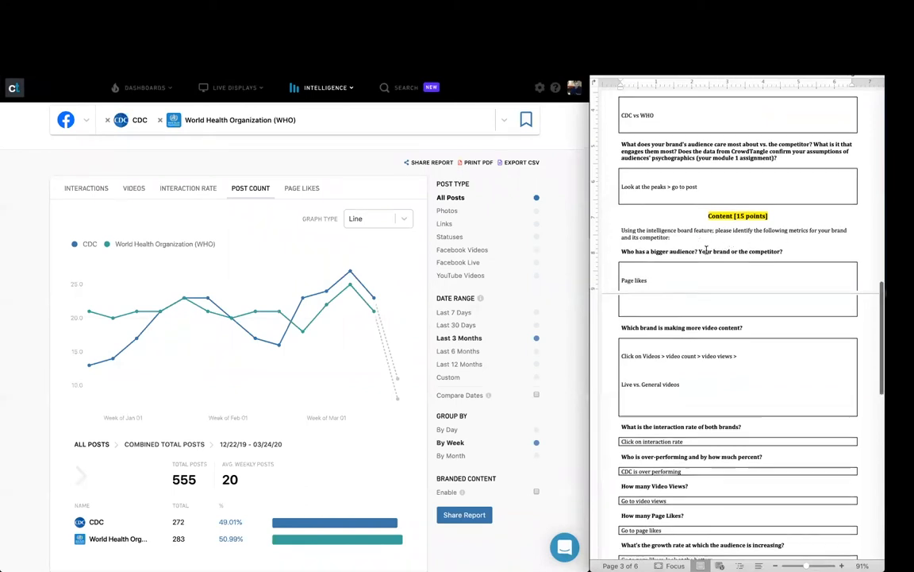
{"action": "scroll", "coordinate": [32, 227], "scroll_direction": "up", "scroll_amount": 1}
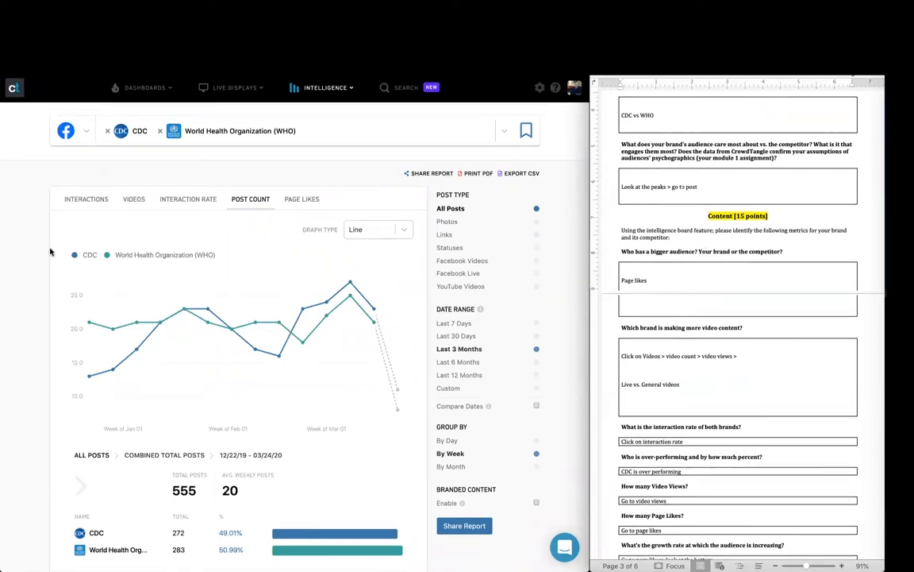
{"action": "left_click", "coordinate": [302, 198]}
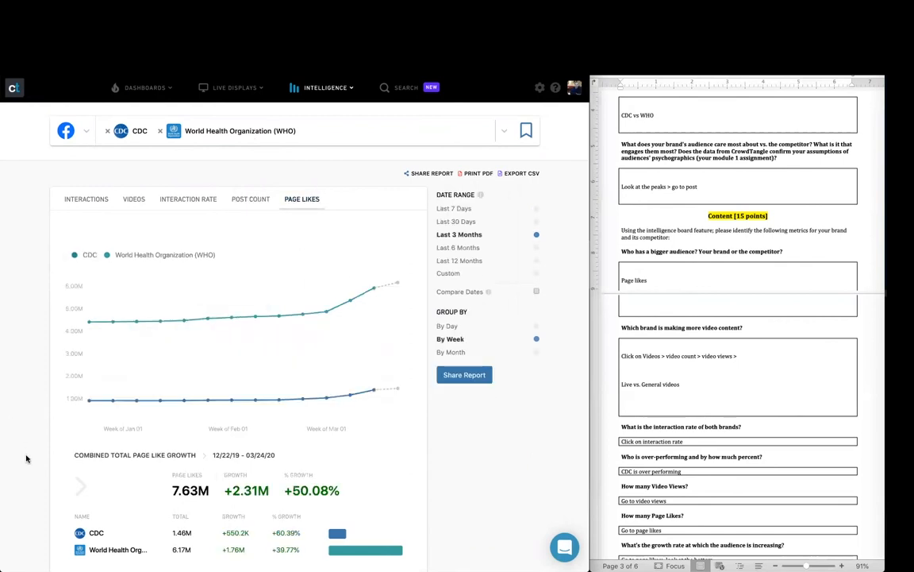
{"action": "scroll", "coordinate": [31, 428], "scroll_direction": "down", "scroll_amount": 2}
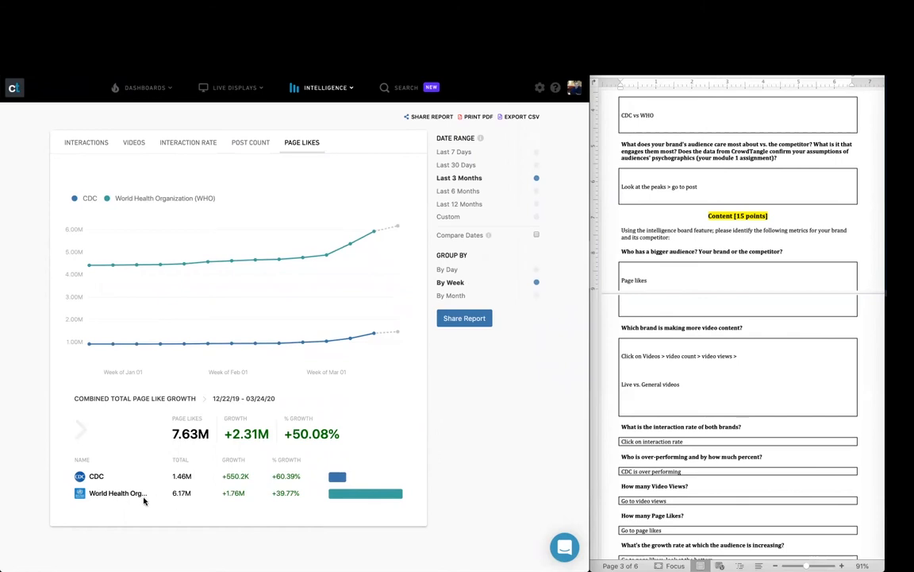
{"action": "scroll", "coordinate": [150, 501], "scroll_direction": "up", "scroll_amount": 1}
{"action": "scroll", "coordinate": [697, 273], "scroll_direction": "down", "scroll_amount": 3}
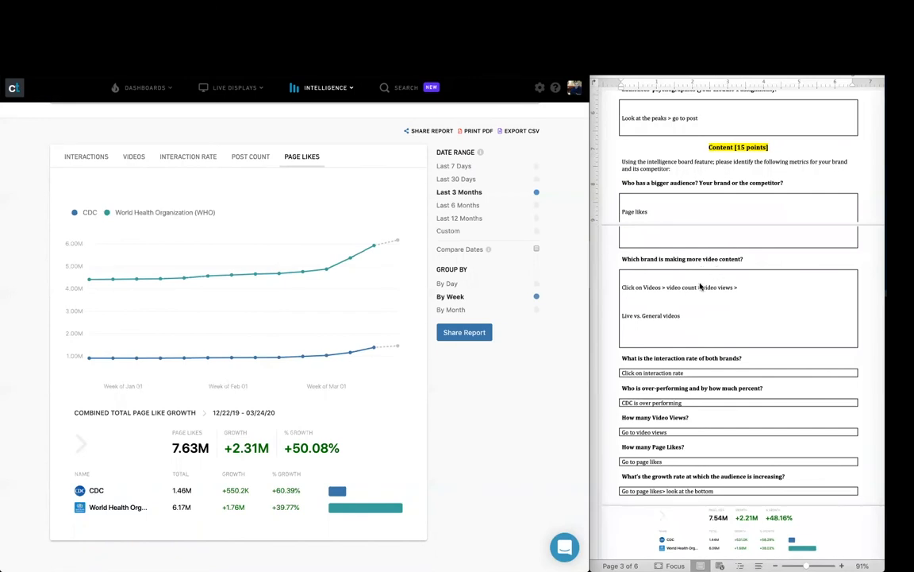
{"action": "scroll", "coordinate": [318, 278], "scroll_direction": "up", "scroll_amount": 3}
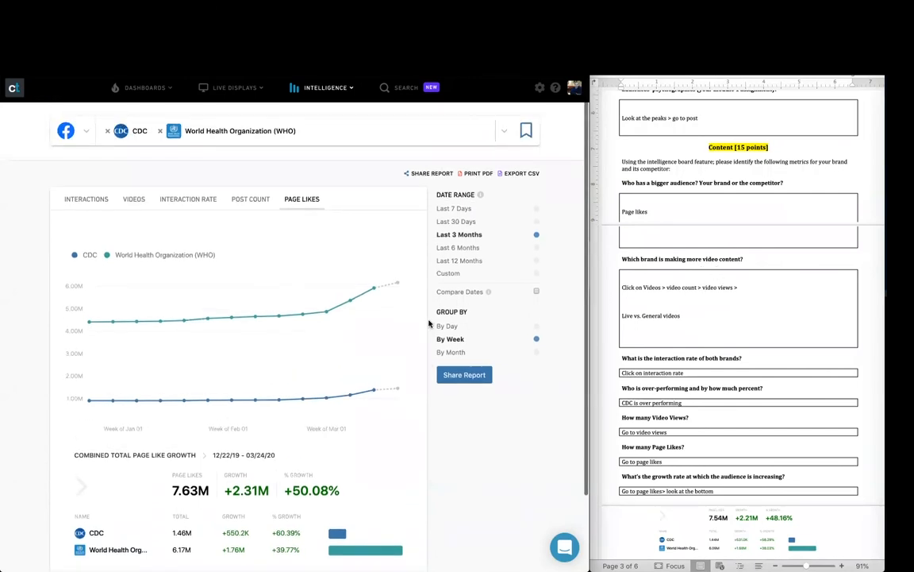
Step: Compare the video views and number of owned videos of CDC and WHO across all posts for the last 3 months
{"action": "left_click", "coordinate": [135, 199]}
{"action": "scroll", "coordinate": [10, 349], "scroll_direction": "down", "scroll_amount": 5}
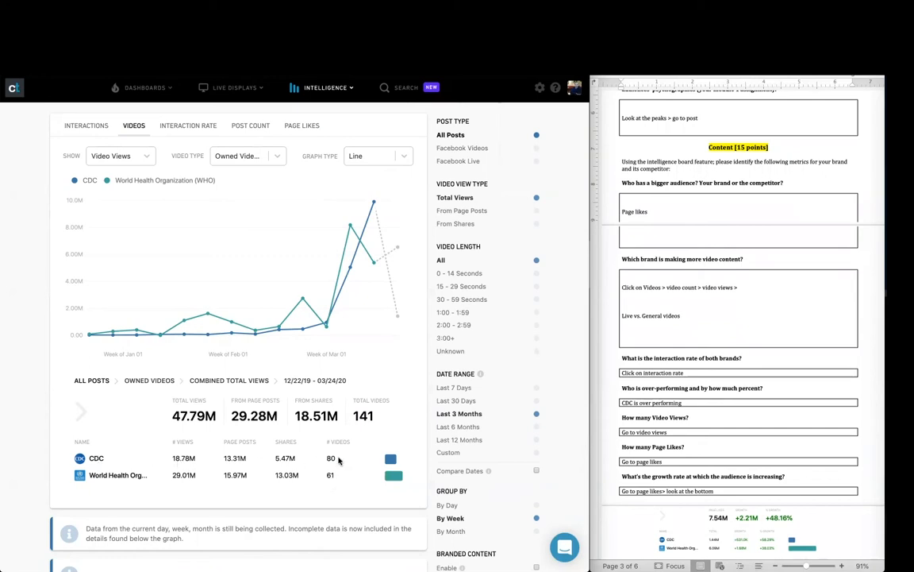
{"action": "scroll", "coordinate": [331, 459], "scroll_direction": "up", "scroll_amount": 1}
{"action": "scroll", "coordinate": [722, 287], "scroll_direction": "down", "scroll_amount": 2}
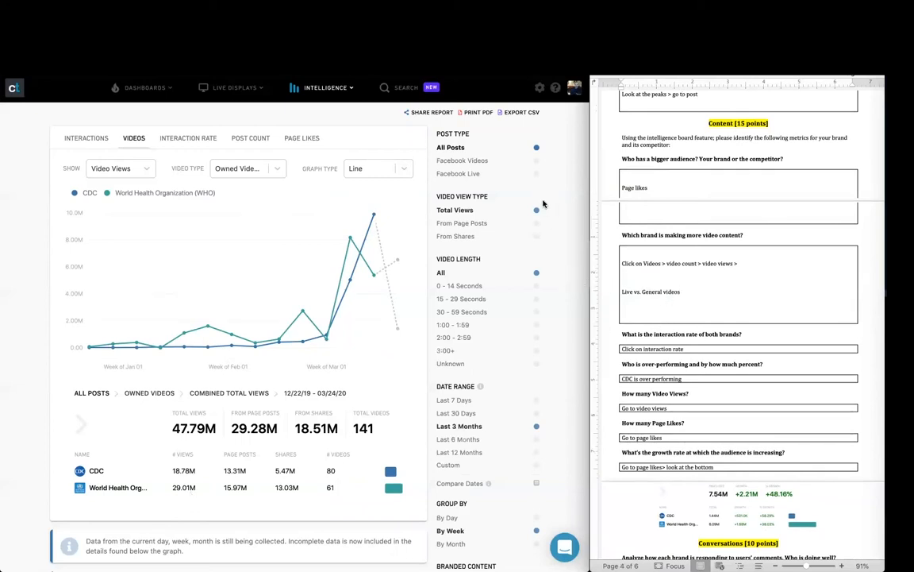
Step: Compare the two brands' video figures for Facebook Videos only and for Facebook Live only
{"action": "scroll", "coordinate": [489, 184], "scroll_direction": "up", "scroll_amount": 1}
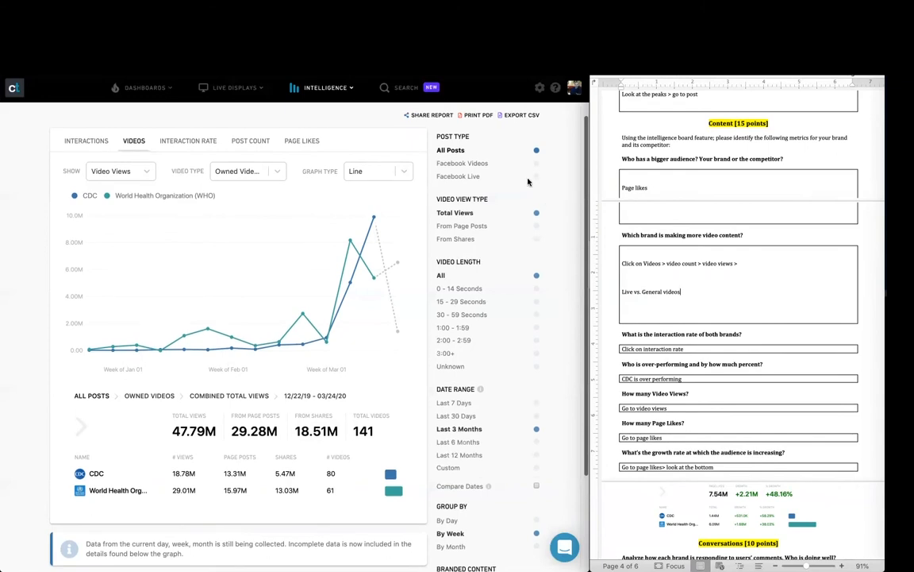
{"action": "scroll", "coordinate": [473, 166], "scroll_direction": "down", "scroll_amount": 1}
{"action": "left_click", "coordinate": [472, 163]}
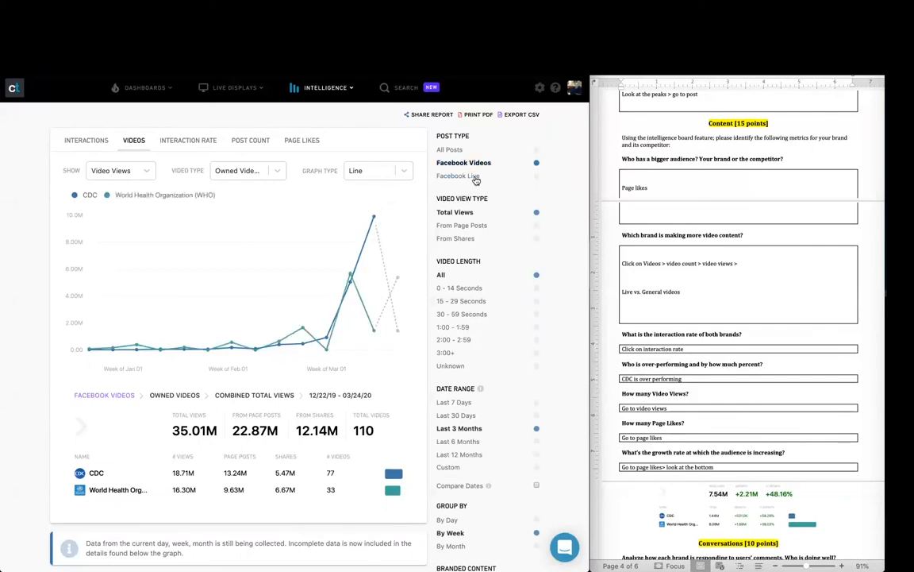
{"action": "left_click", "coordinate": [474, 177]}
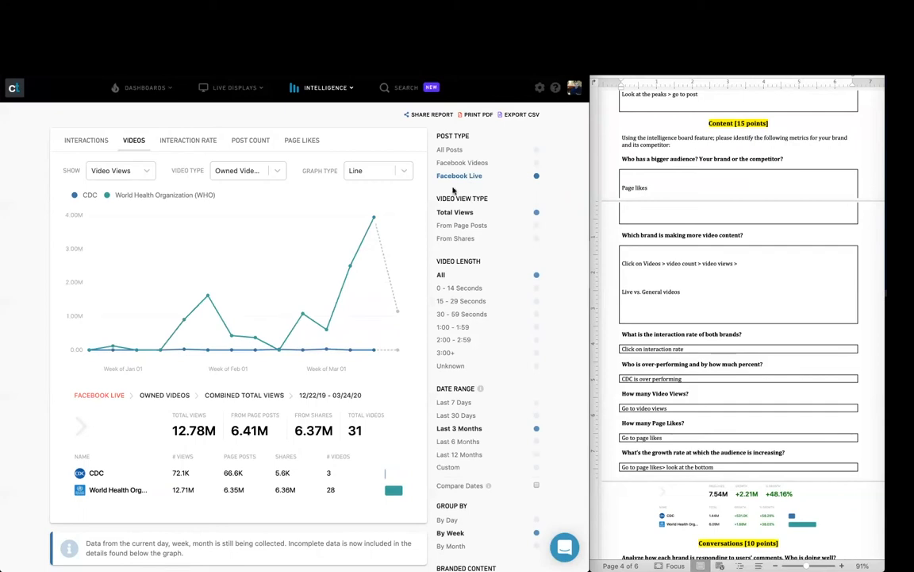
Step: Review WHO's top Facebook Live videos from the peak week of Mar 15 to Mar 21, and close them
{"action": "left_click", "coordinate": [374, 220]}
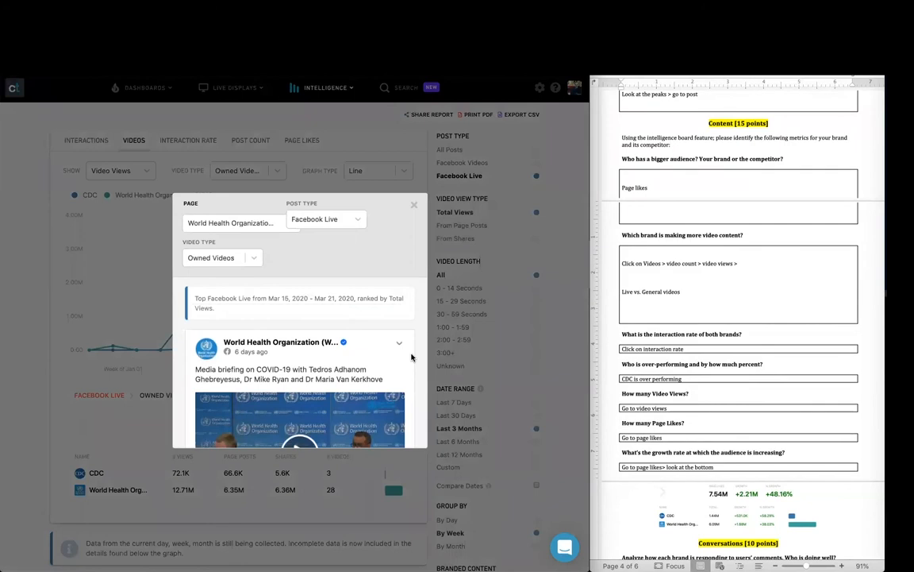
{"action": "scroll", "coordinate": [412, 357], "scroll_direction": "down", "scroll_amount": 2}
{"action": "scroll", "coordinate": [413, 357], "scroll_direction": "down", "scroll_amount": 6}
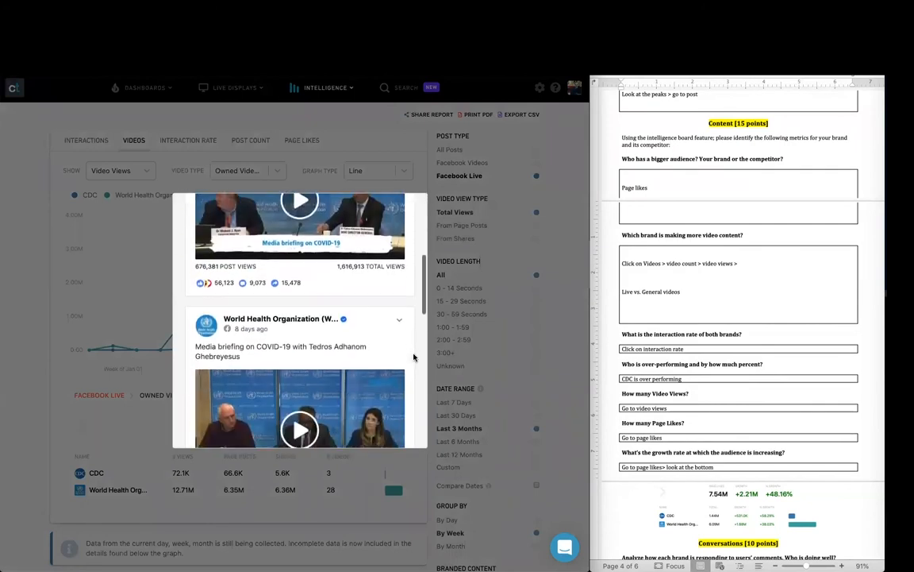
{"action": "scroll", "coordinate": [413, 358], "scroll_direction": "down", "scroll_amount": 4}
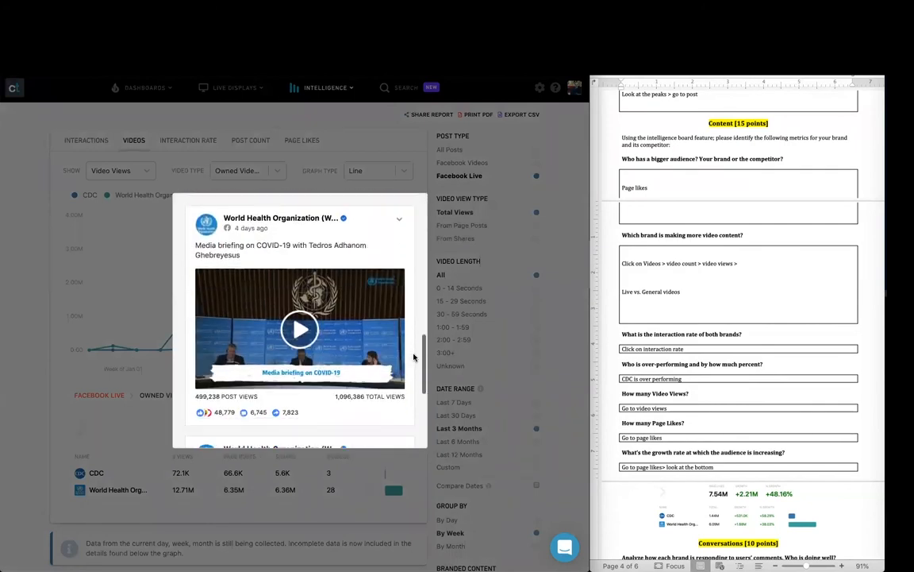
{"action": "left_click", "coordinate": [556, 252]}
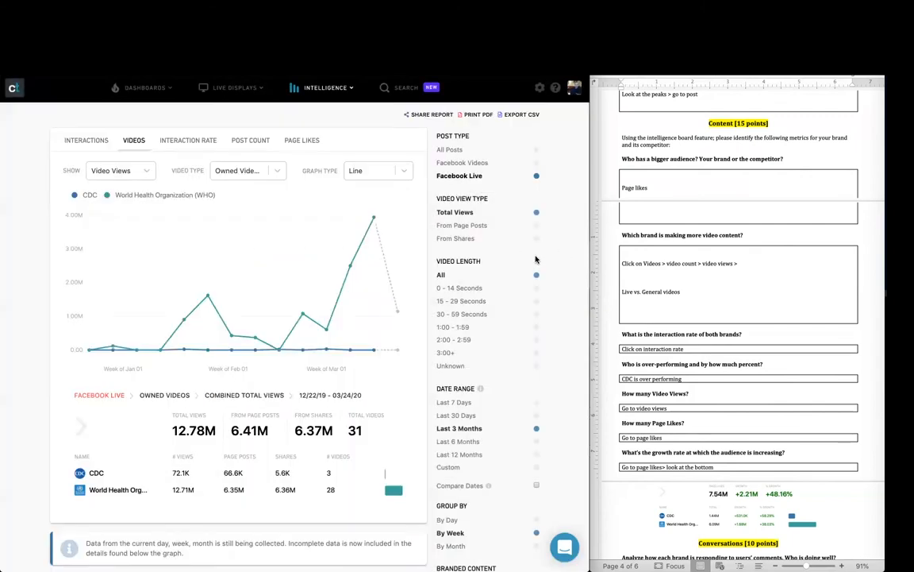
{"action": "left_click", "coordinate": [89, 194]}
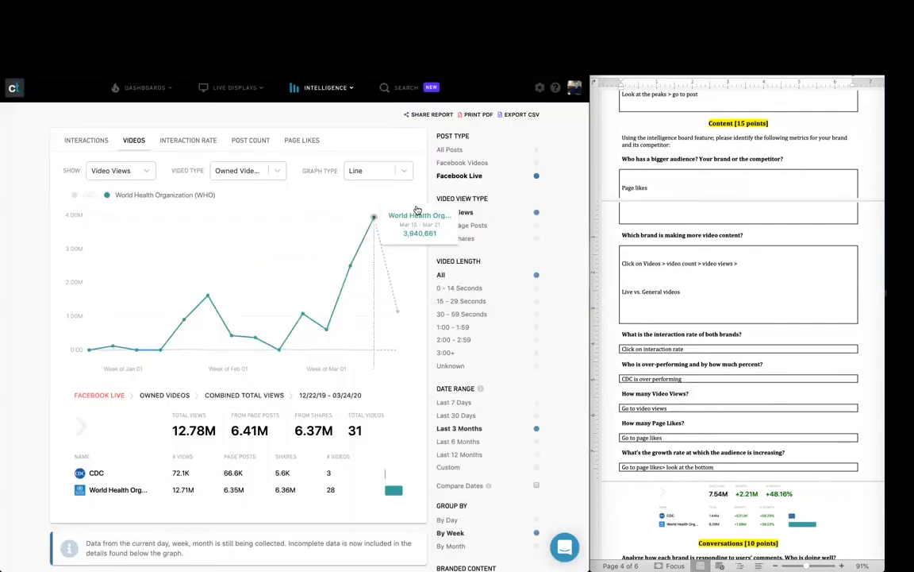
{"action": "left_click", "coordinate": [148, 173]}
Step: Examine the average interaction rates of CDC and WHO for Facebook Live over the last 3 months
{"action": "left_click", "coordinate": [743, 359]}
{"action": "scroll", "coordinate": [743, 359], "scroll_direction": "down", "scroll_amount": 2}
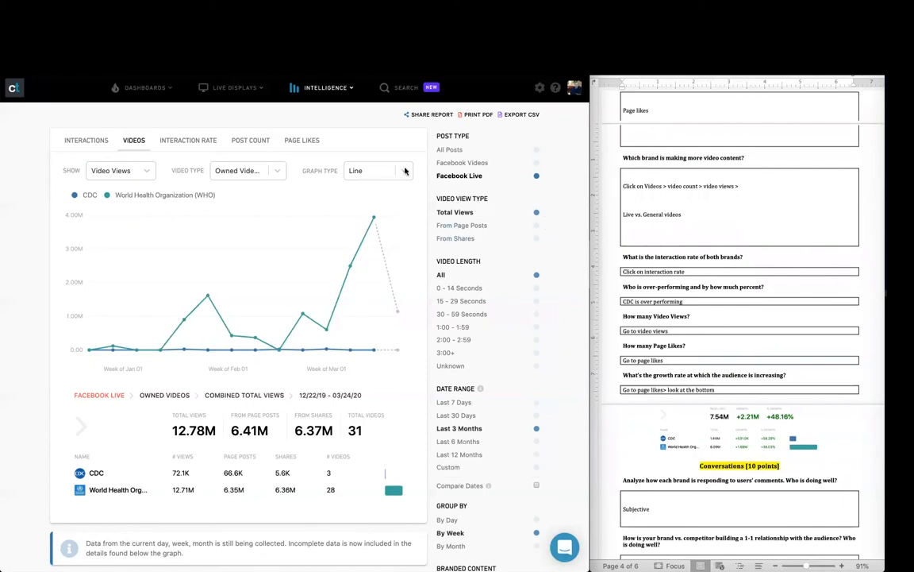
{"action": "left_click", "coordinate": [181, 140]}
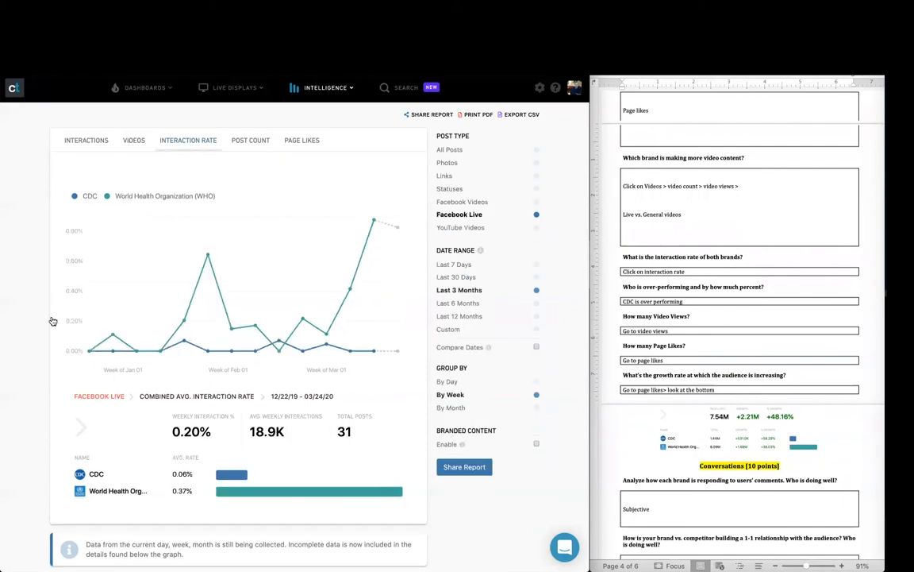
{"action": "scroll", "coordinate": [22, 346], "scroll_direction": "down", "scroll_amount": 3}
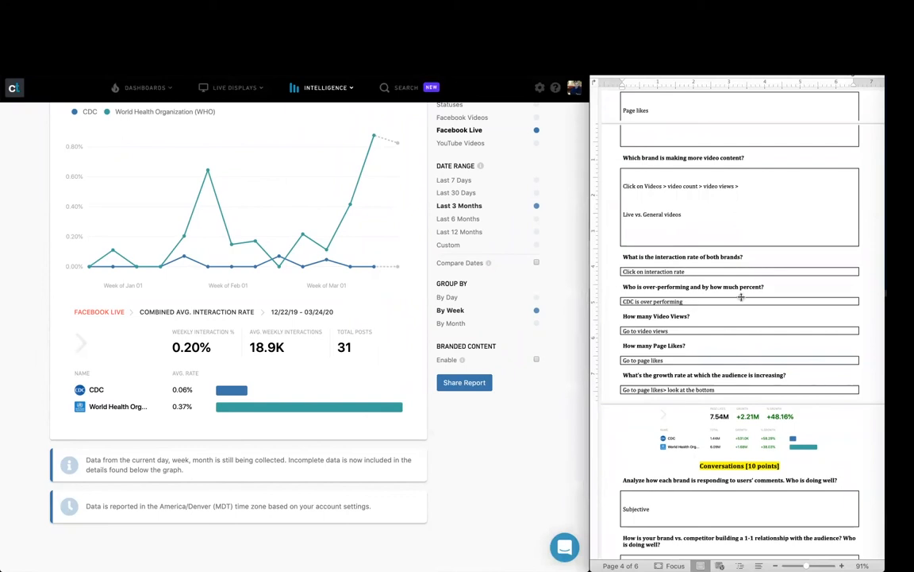
Step: Compare page likes, total interactions and interaction rate of CDC and WHO across all posts to judge which brand is over-performing
{"action": "scroll", "coordinate": [566, 346], "scroll_direction": "up", "scroll_amount": 2}
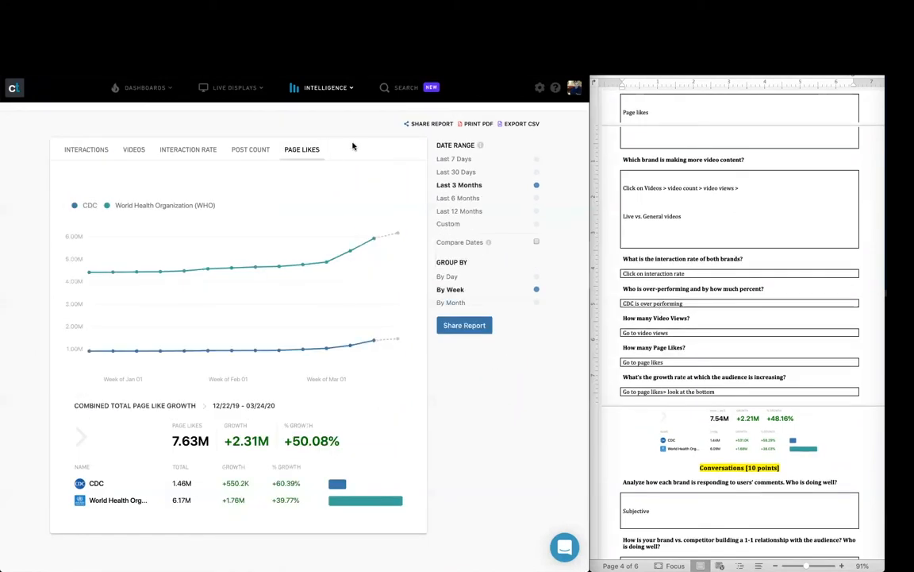
{"action": "mouse_move", "coordinate": [384, 243]}
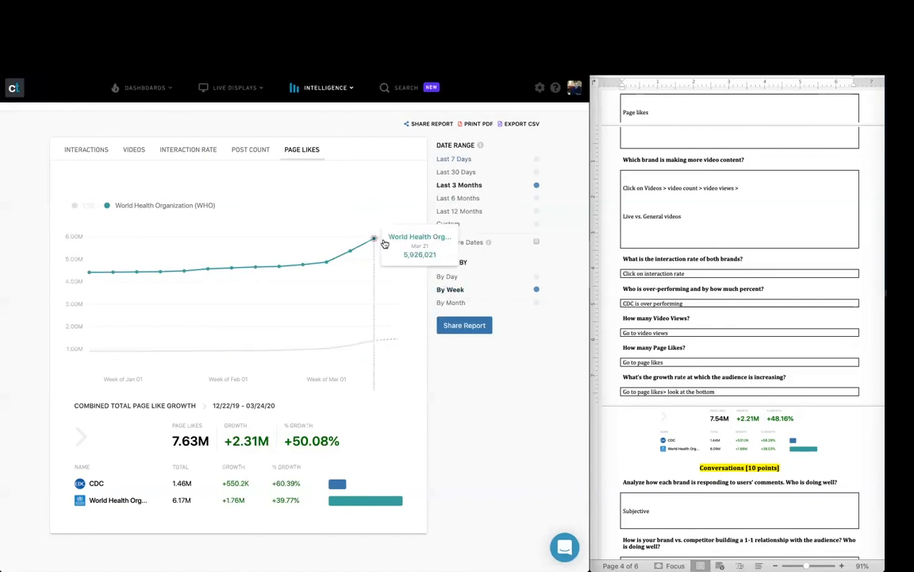
{"action": "left_click", "coordinate": [95, 152]}
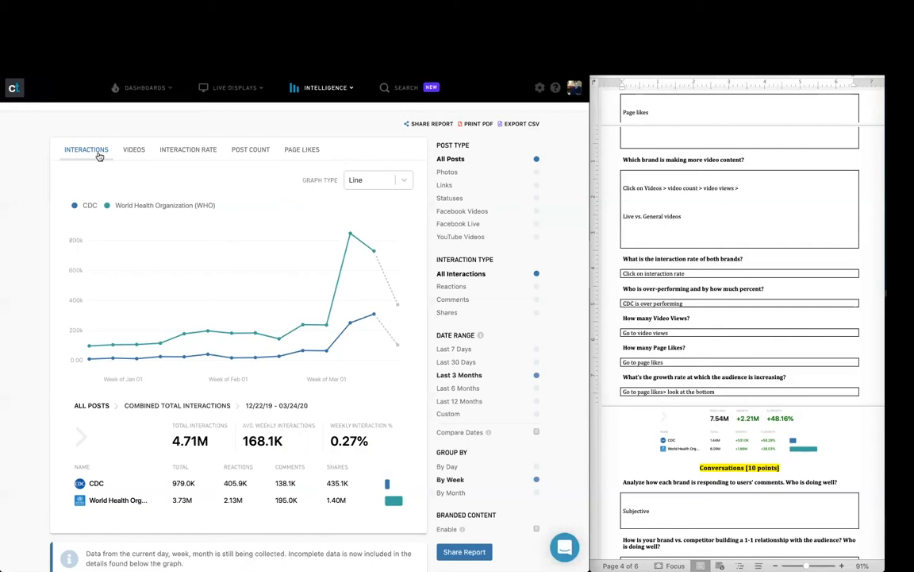
{"action": "left_click", "coordinate": [183, 153]}
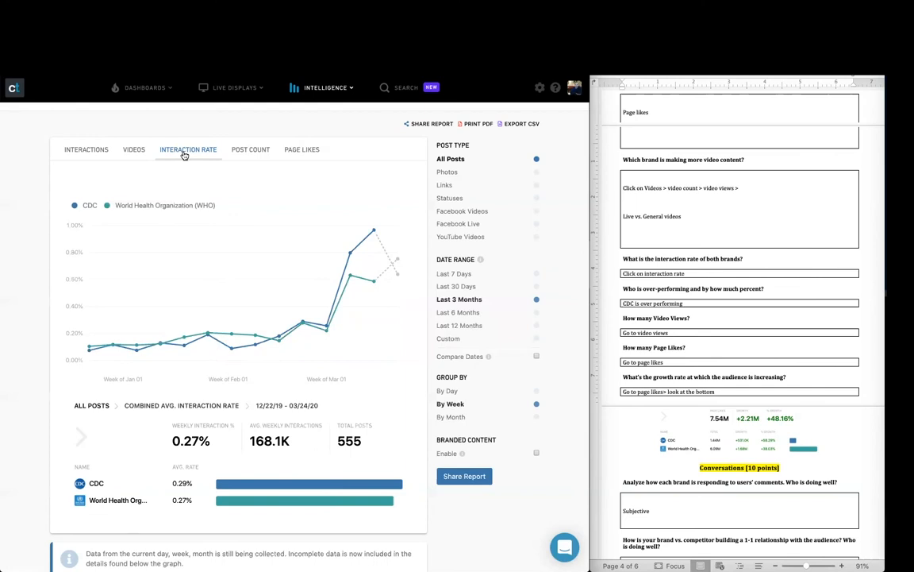
{"action": "left_click", "coordinate": [250, 149]}
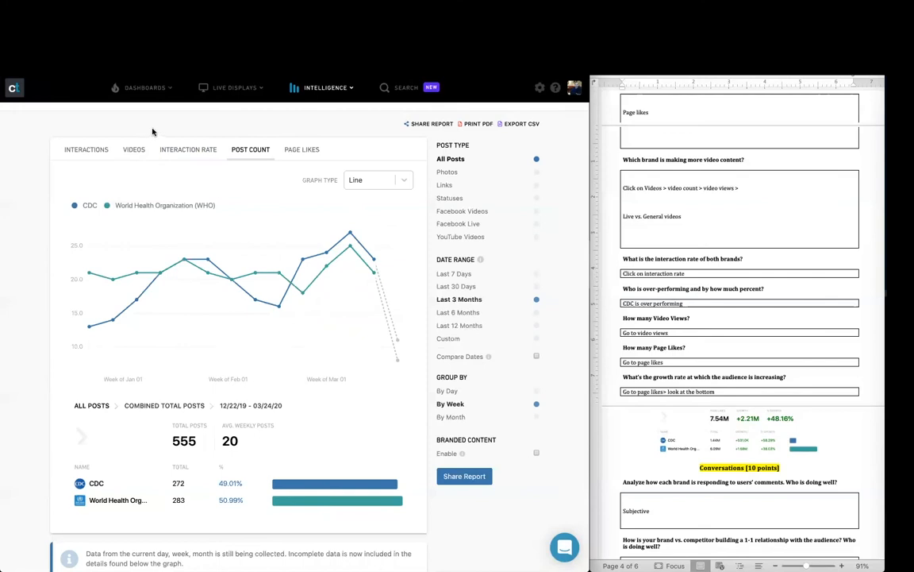
Step: Examine the total video views of CDC and WHO across all posts, including their Mar 15 to Mar 21 graph points
{"action": "left_click", "coordinate": [132, 149]}
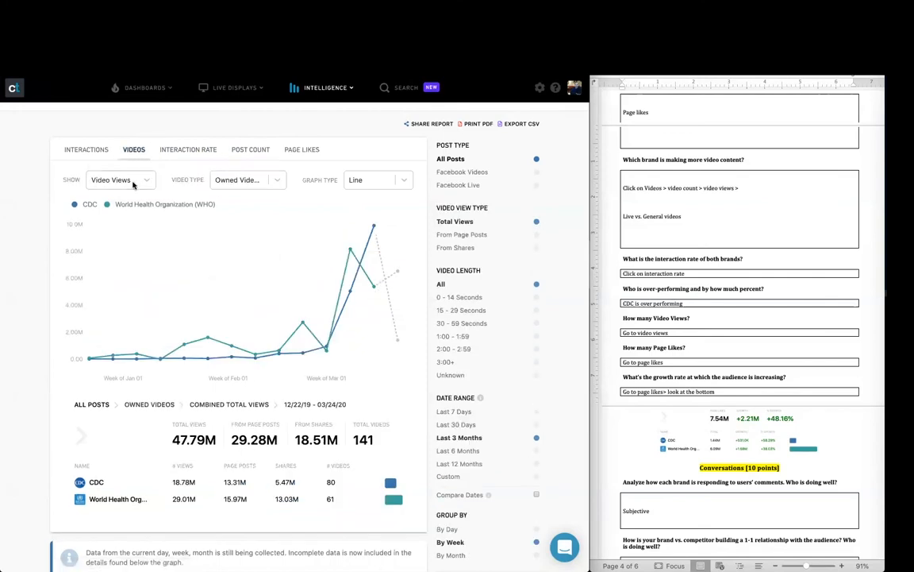
{"action": "mouse_move", "coordinate": [374, 228]}
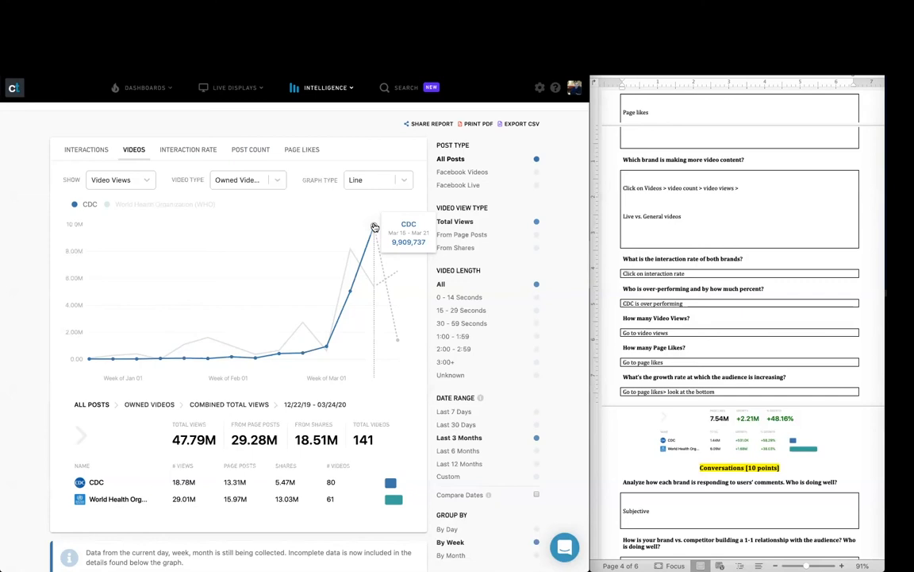
{"action": "mouse_move", "coordinate": [374, 283]}
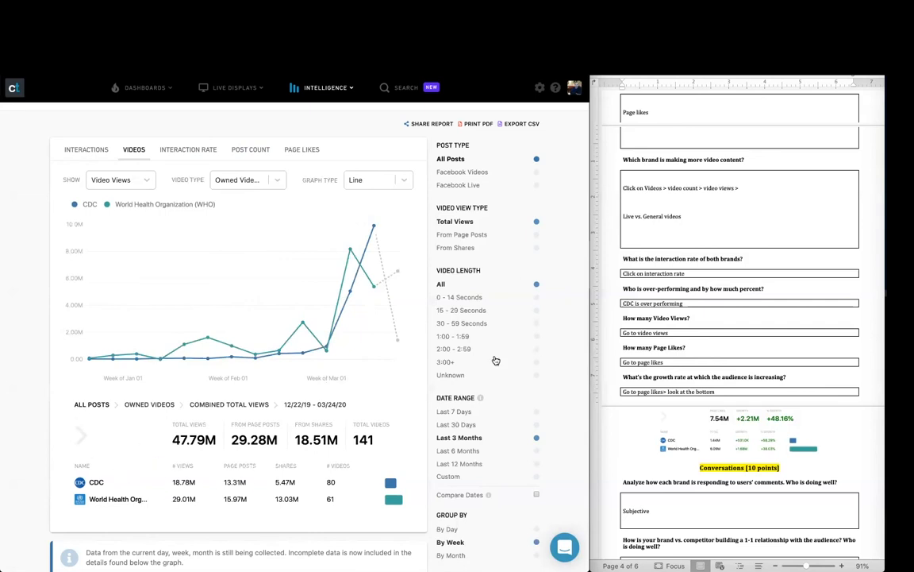
{"action": "double_click", "coordinate": [178, 498]}
{"action": "left_click", "coordinate": [198, 484]}
{"action": "left_click", "coordinate": [672, 364]}
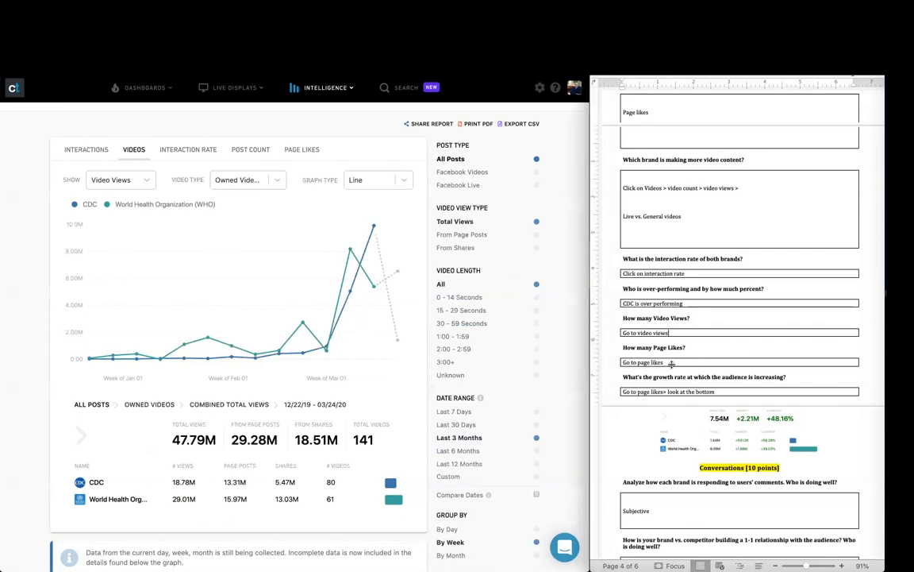
Step: Check both brands' page likes totals and growth rates, and read the assignment's Conversations and Reach and Impressions questions
{"action": "left_click", "coordinate": [306, 151]}
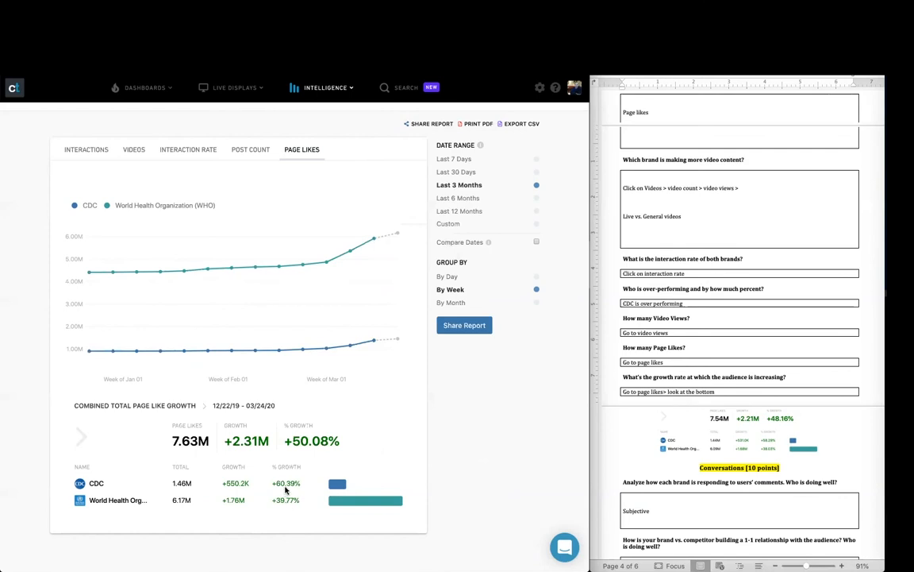
{"action": "scroll", "coordinate": [286, 490], "scroll_direction": "down", "scroll_amount": 1}
{"action": "scroll", "coordinate": [732, 411], "scroll_direction": "down", "scroll_amount": 10}
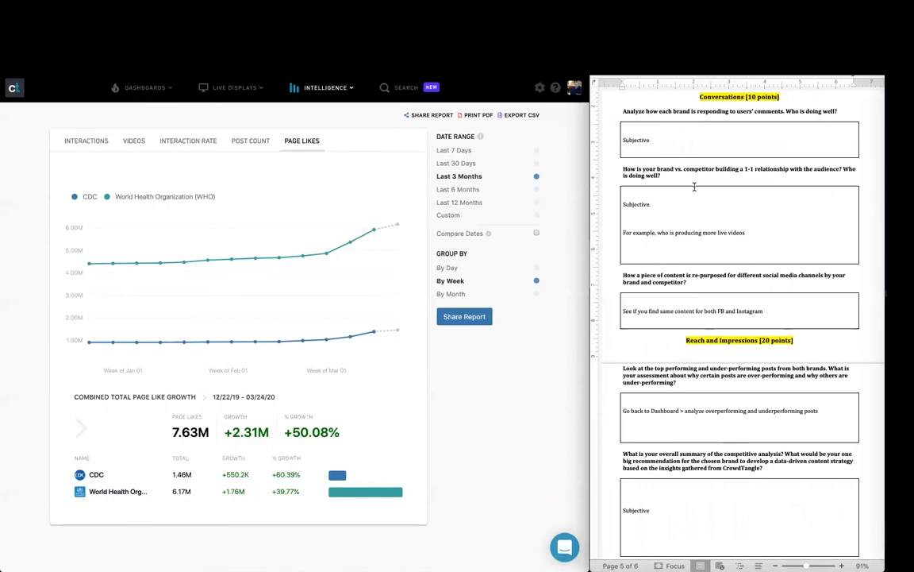
Step: Show both brands' total interactions across all posts and open WHO's top post from the Mar 8 to Mar 14 peak on Facebook
{"action": "left_click_drag", "start_coordinate": [657, 141], "coordinate": [626, 142]}
{"action": "left_click", "coordinate": [663, 144]}
{"action": "left_click", "coordinate": [244, 142]}
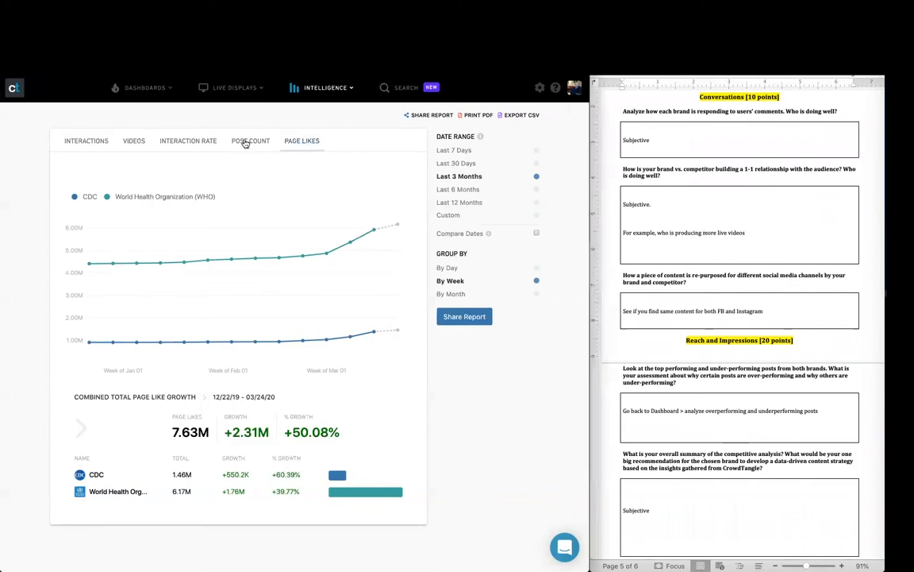
{"action": "left_click", "coordinate": [93, 142]}
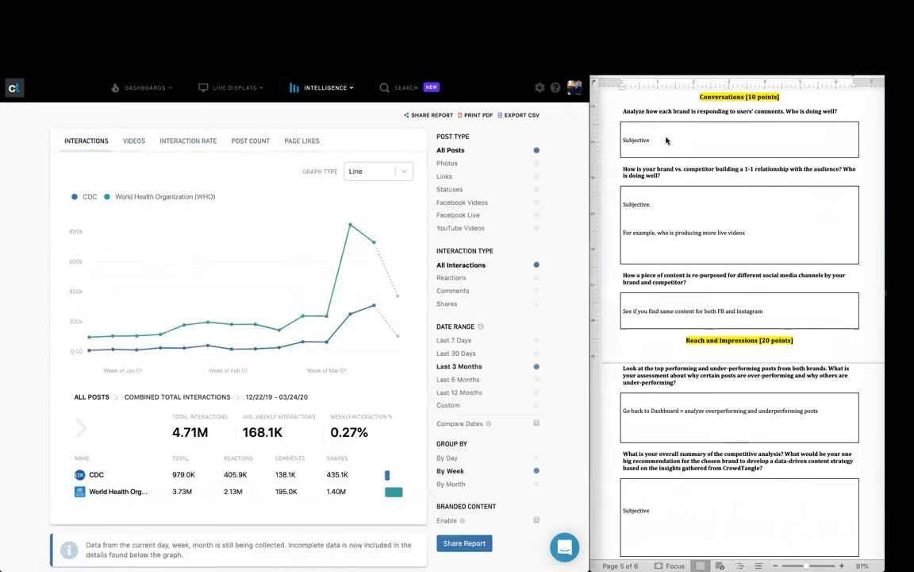
{"action": "left_click", "coordinate": [351, 227]}
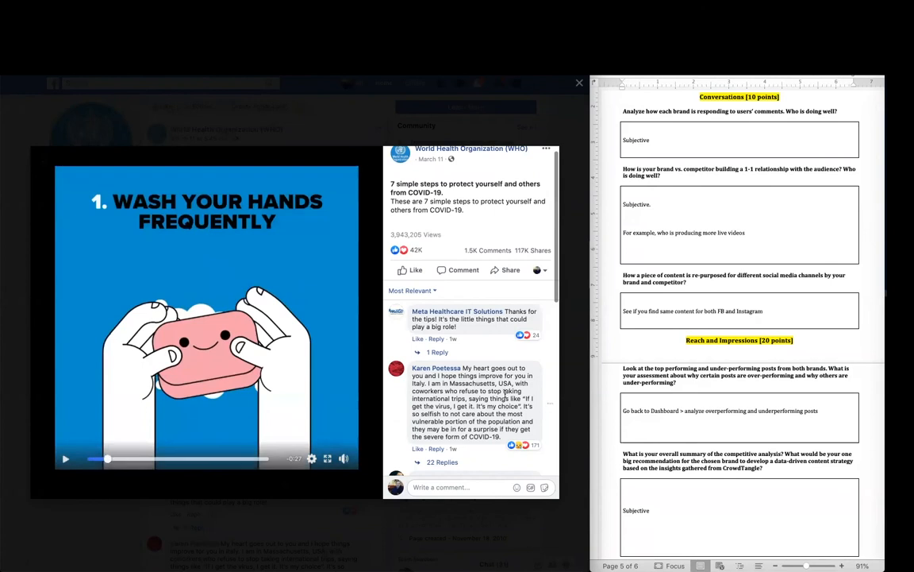
Step: Read the user comments on WHO's Facebook video about 7 simple steps against COVID-19 to judge how the brand responds
{"action": "scroll", "coordinate": [483, 387], "scroll_direction": "down", "scroll_amount": 2}
{"action": "scroll", "coordinate": [480, 385], "scroll_direction": "down", "scroll_amount": 3}
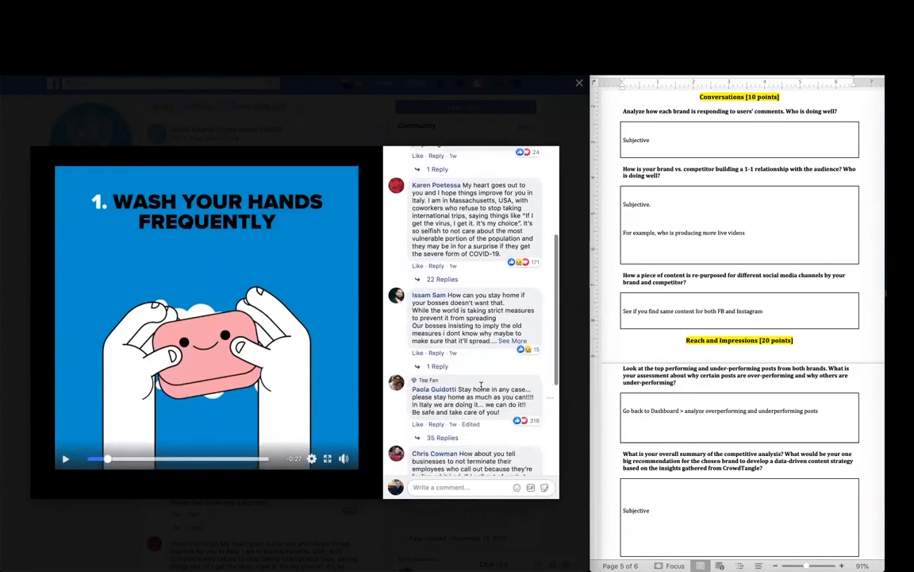
{"action": "scroll", "coordinate": [481, 386], "scroll_direction": "down", "scroll_amount": 4}
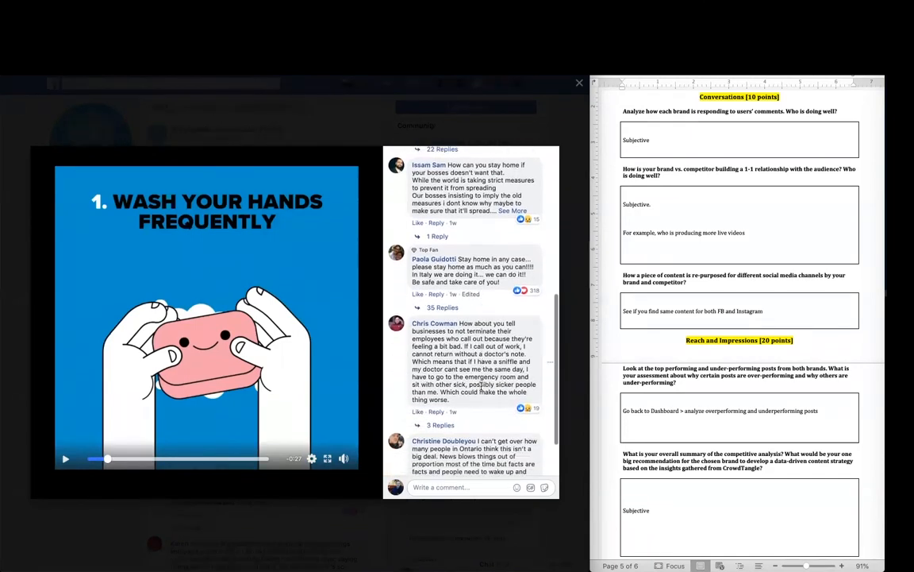
{"action": "scroll", "coordinate": [481, 387], "scroll_direction": "down", "scroll_amount": 1}
{"action": "scroll", "coordinate": [481, 389], "scroll_direction": "down", "scroll_amount": 2}
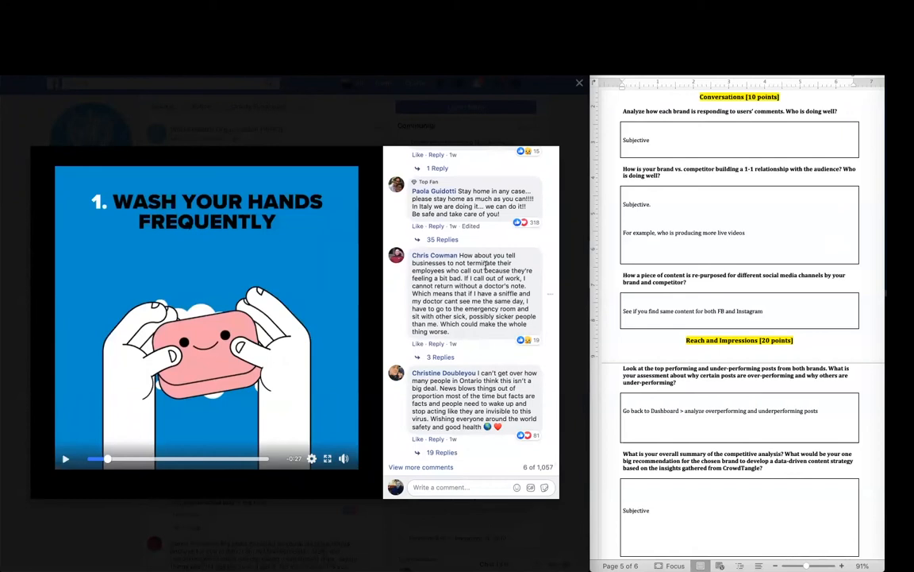
{"action": "left_click_drag", "start_coordinate": [459, 255], "coordinate": [481, 319]}
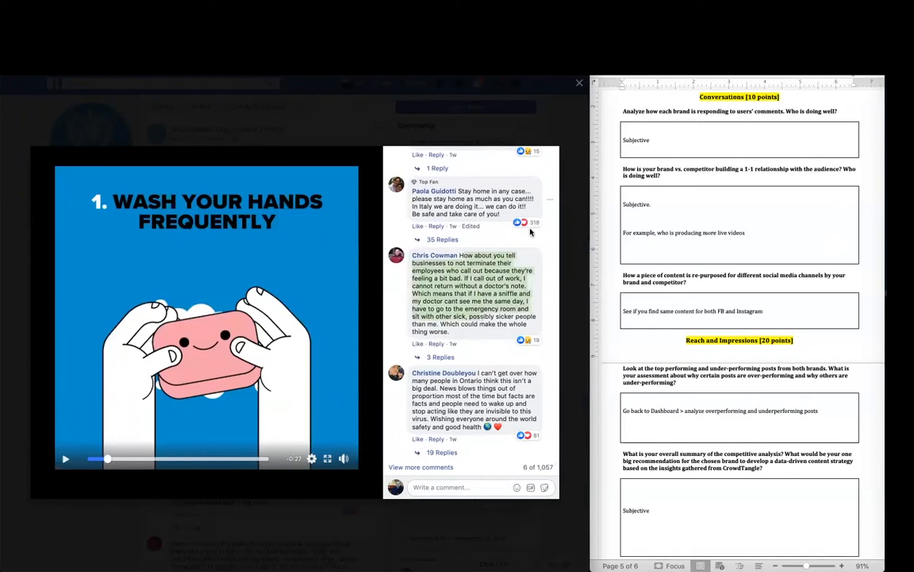
{"action": "scroll", "coordinate": [509, 269], "scroll_direction": "up", "scroll_amount": 3}
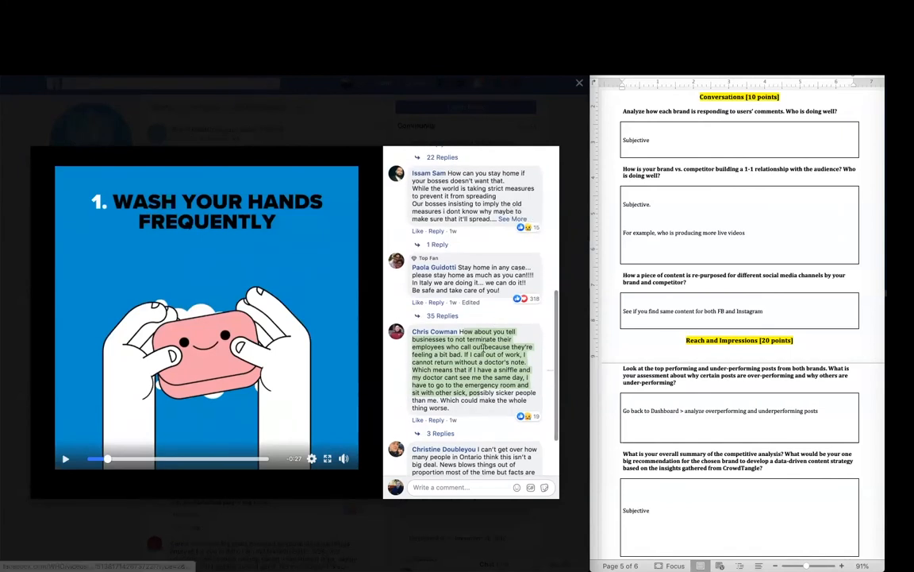
{"action": "left_click", "coordinate": [486, 350]}
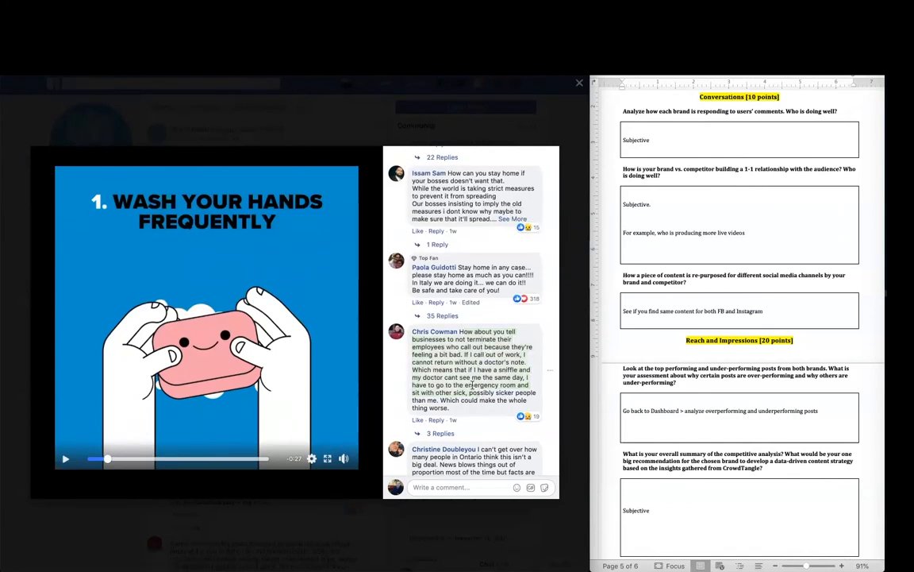
{"action": "scroll", "coordinate": [467, 389], "scroll_direction": "down", "scroll_amount": 1}
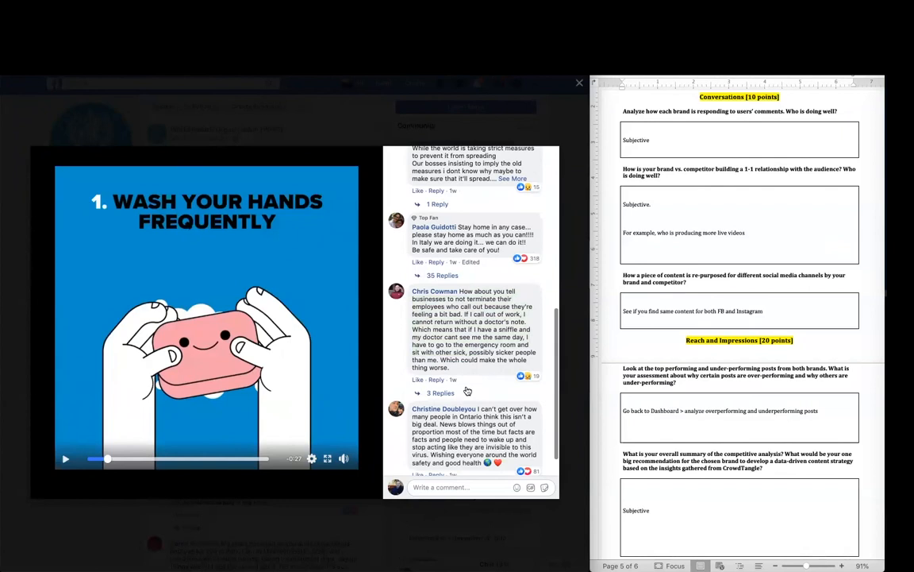
{"action": "scroll", "coordinate": [467, 389], "scroll_direction": "down", "scroll_amount": 2}
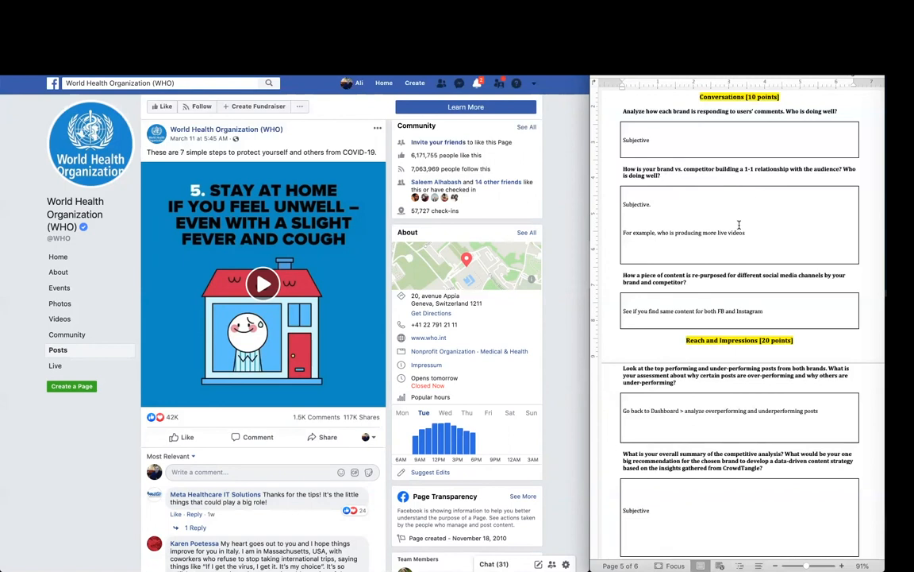
Step: Check the hint for the 1-1 relationship question, return to CrowdTangle and close the list of WHO's top posts
{"action": "left_click_drag", "start_coordinate": [747, 232], "coordinate": [624, 204]}
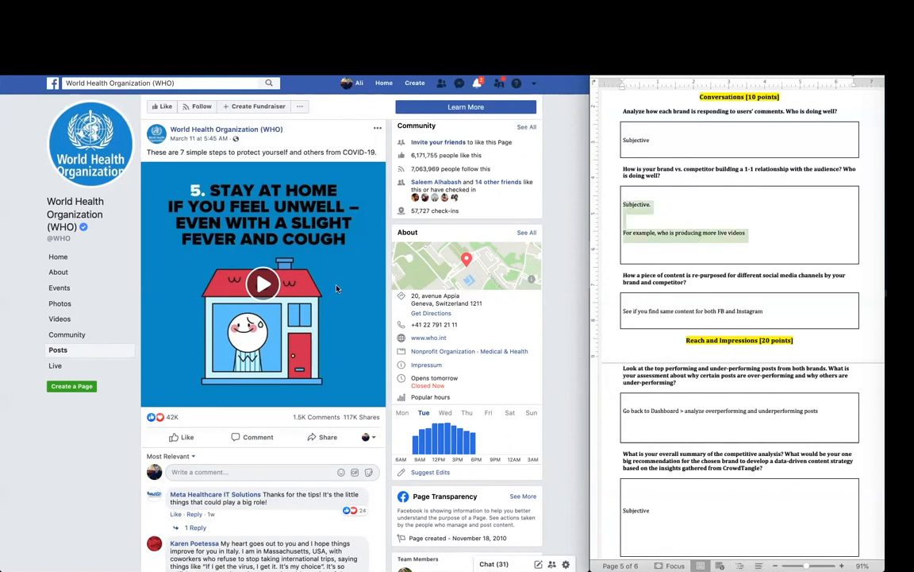
{"action": "left_click", "coordinate": [560, 283]}
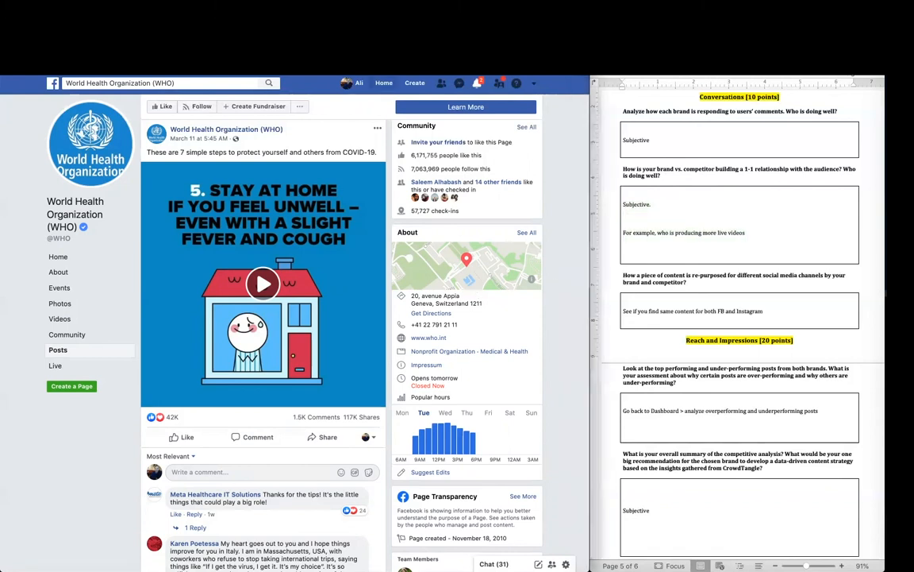
{"action": "left_click", "coordinate": [278, 27]}
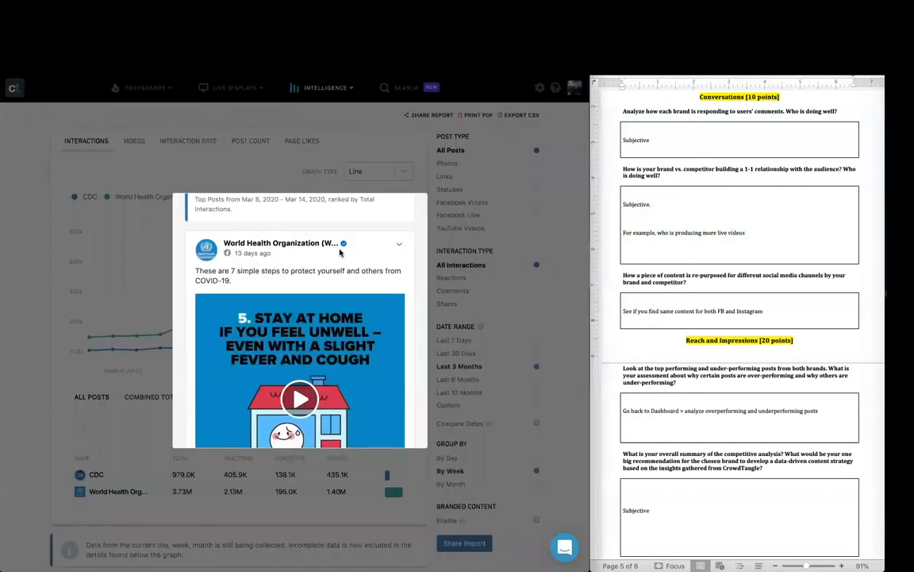
{"action": "left_click", "coordinate": [23, 273]}
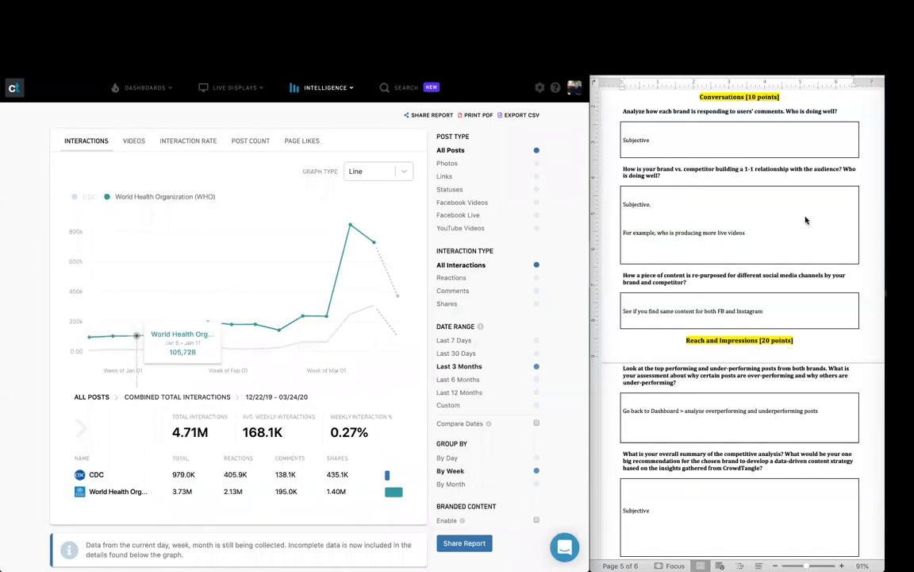
Step: Show the video views of CDC and WHO filtered to Facebook Live to compare who produces more live videos
{"action": "left_click", "coordinate": [751, 239]}
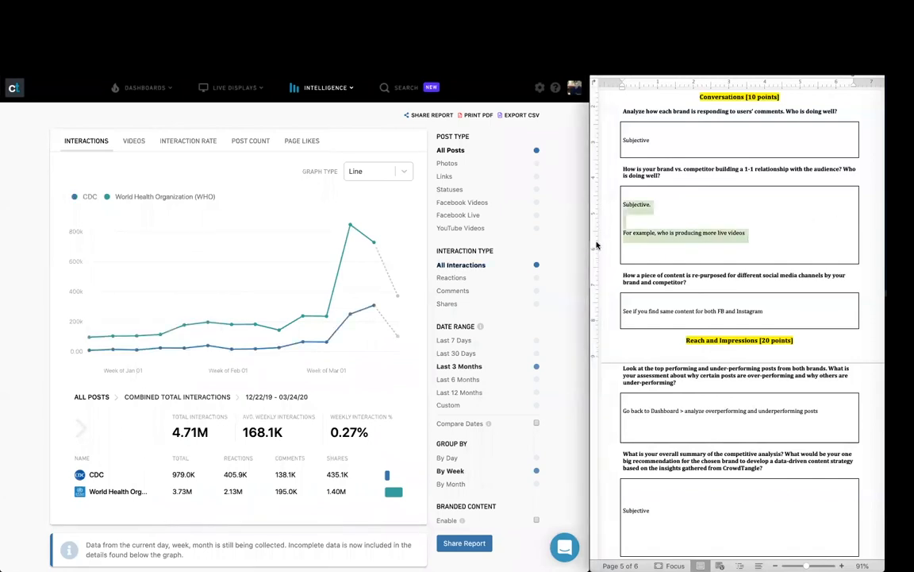
{"action": "left_click", "coordinate": [508, 221]}
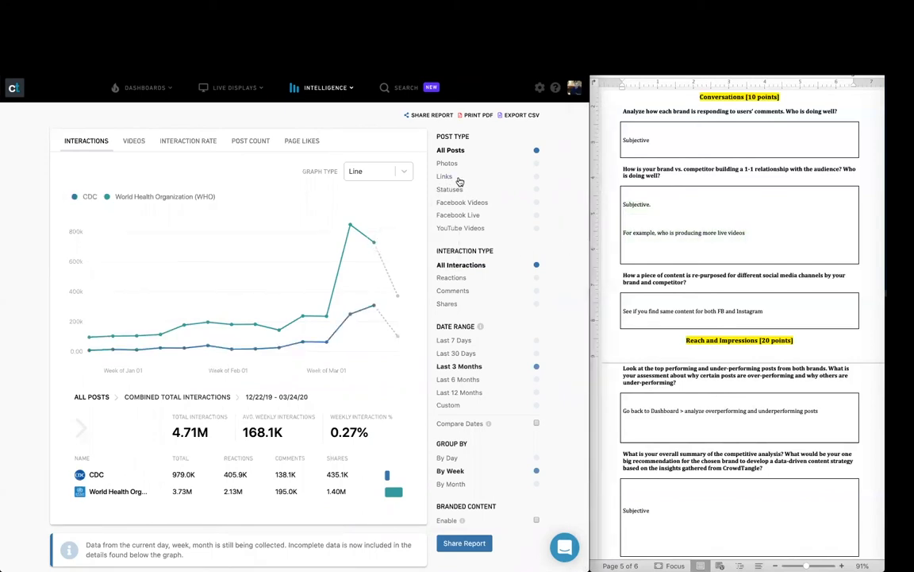
{"action": "left_click", "coordinate": [136, 141]}
{"action": "left_click", "coordinate": [459, 176]}
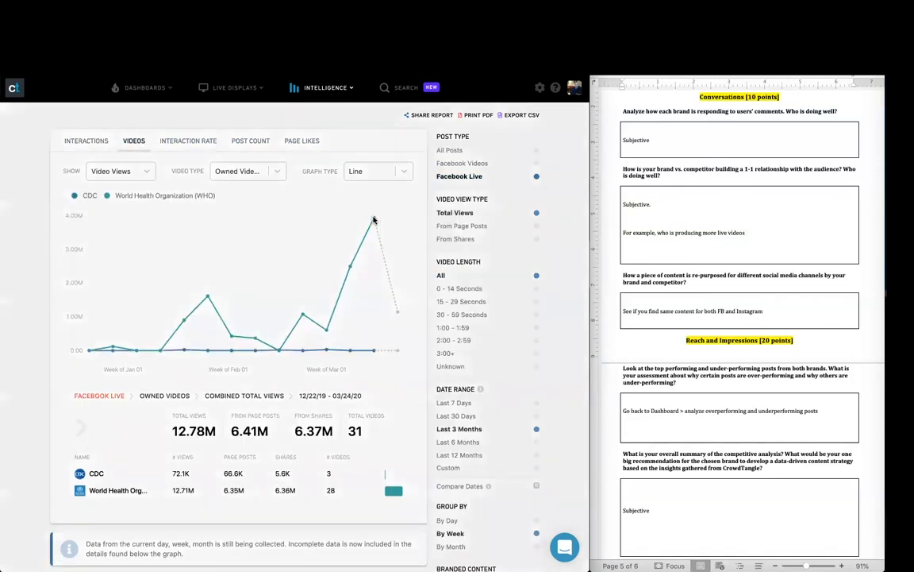
Step: Examine WHO's top Facebook Live videos from Mar 15 to Mar 21, including their views and reactions, and close the list
{"action": "left_click", "coordinate": [373, 220]}
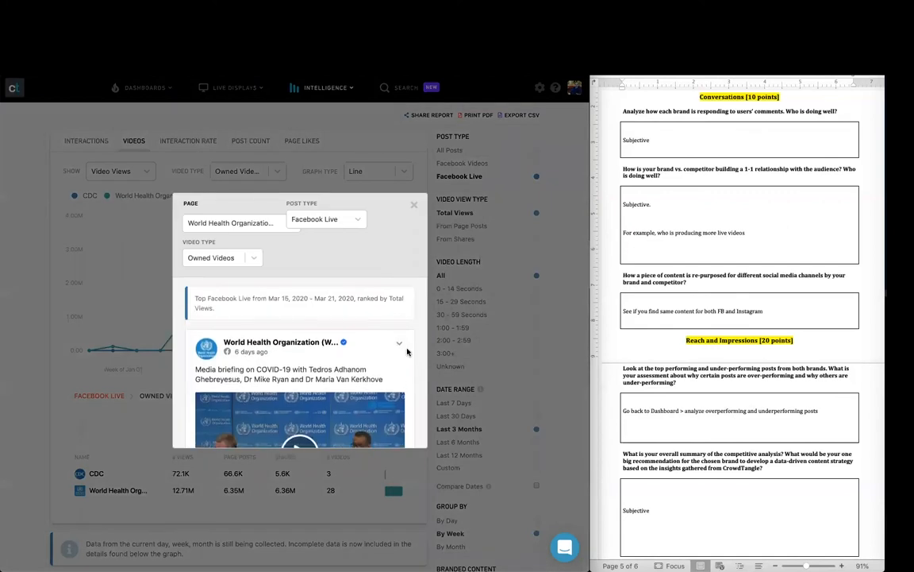
{"action": "scroll", "coordinate": [407, 351], "scroll_direction": "down", "scroll_amount": 2}
{"action": "scroll", "coordinate": [407, 352], "scroll_direction": "down", "scroll_amount": 1}
{"action": "scroll", "coordinate": [407, 352], "scroll_direction": "down", "scroll_amount": 3}
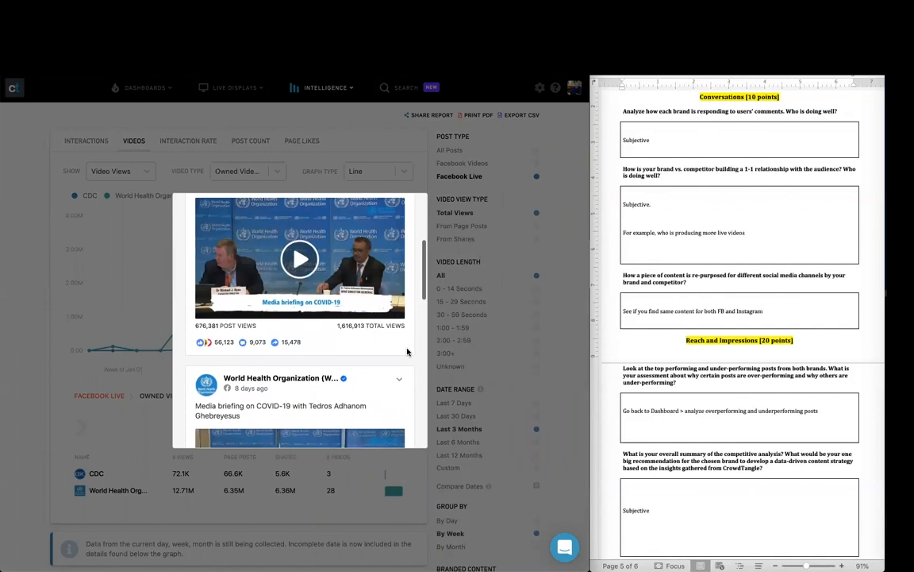
{"action": "scroll", "coordinate": [407, 352], "scroll_direction": "down", "scroll_amount": 8}
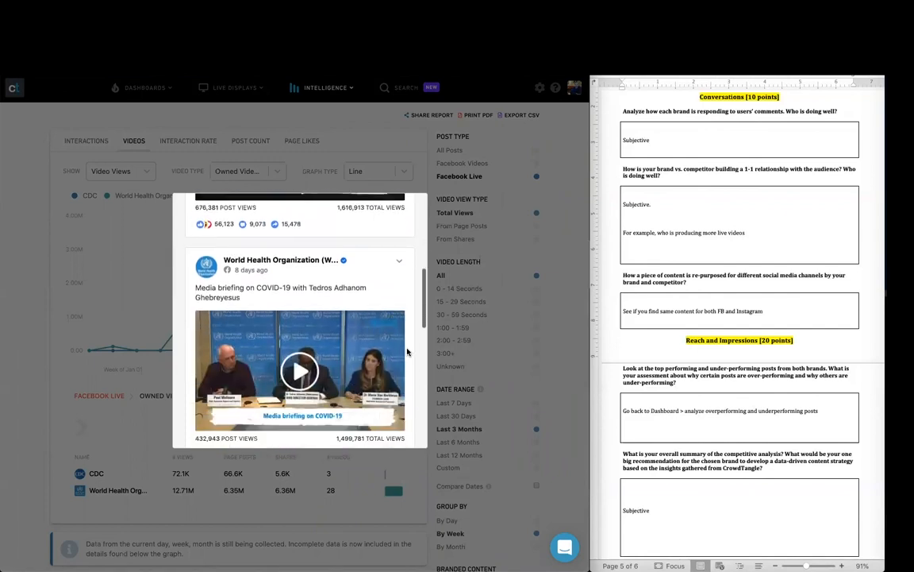
{"action": "scroll", "coordinate": [407, 351], "scroll_direction": "down", "scroll_amount": 5}
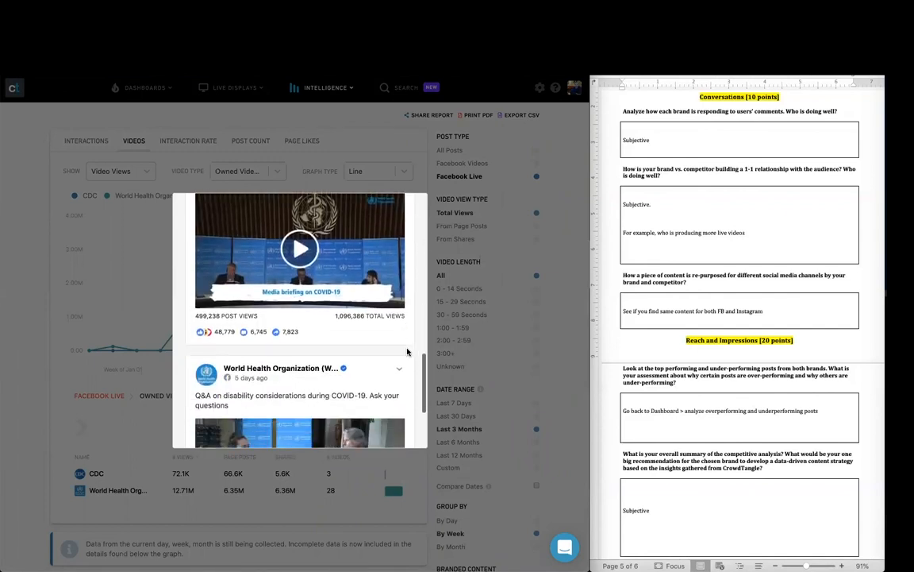
{"action": "scroll", "coordinate": [407, 352], "scroll_direction": "down", "scroll_amount": 1}
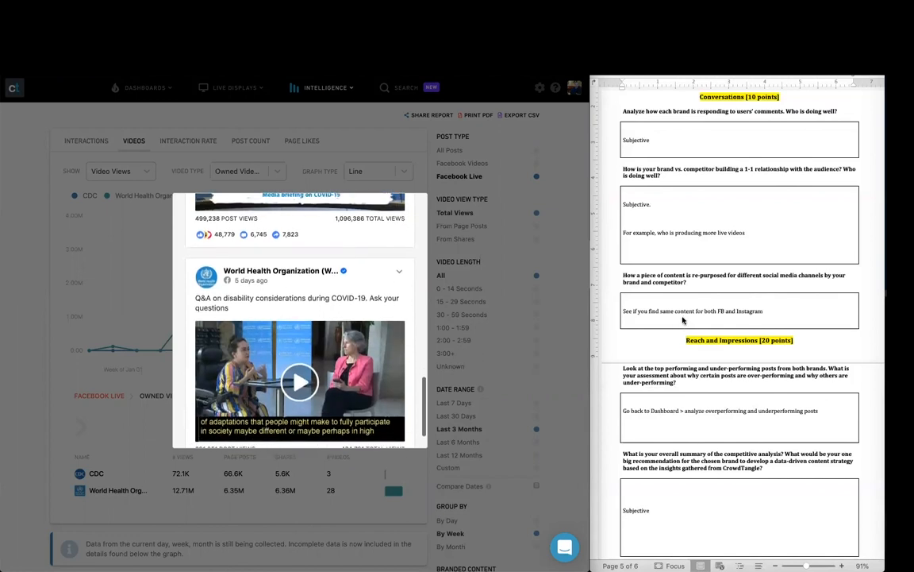
{"action": "left_click", "coordinate": [682, 318]}
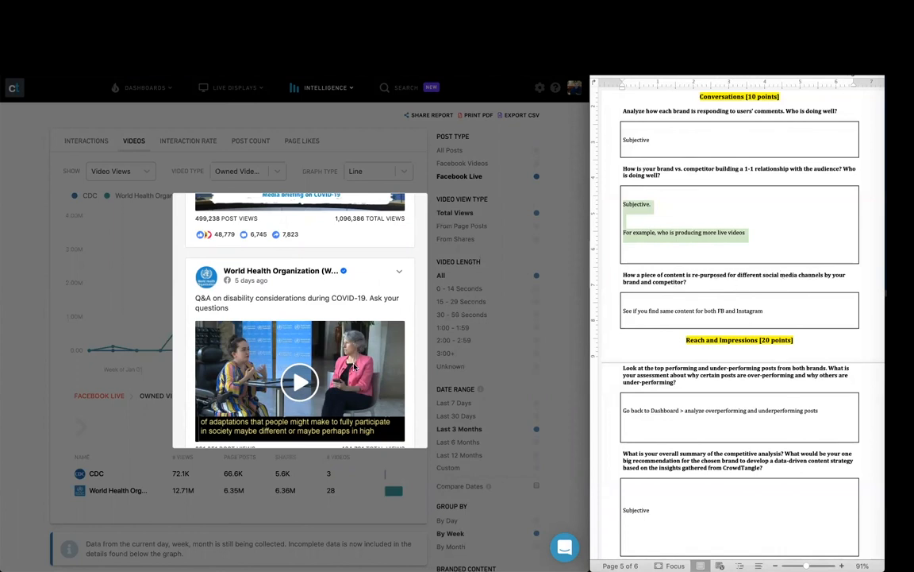
{"action": "scroll", "coordinate": [355, 366], "scroll_direction": "down", "scroll_amount": 1}
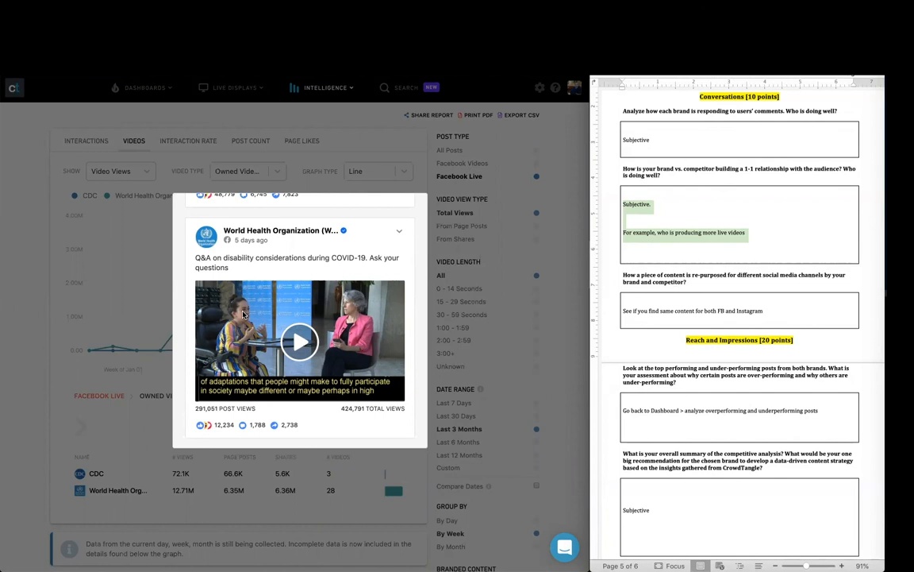
{"action": "left_click", "coordinate": [445, 314]}
Step: Read the assignment's questions on re-purposed content and on over-performing and under-performing posts
{"action": "left_click_drag", "start_coordinate": [641, 144], "coordinate": [693, 144]}
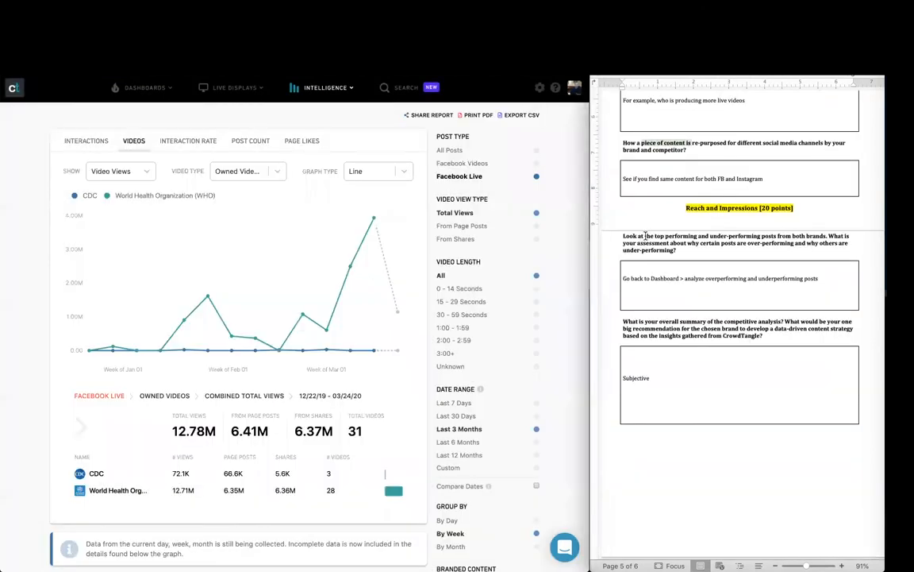
{"action": "left_click_drag", "start_coordinate": [645, 235], "coordinate": [817, 237]}
{"action": "left_click", "coordinate": [781, 242]}
{"action": "left_click_drag", "start_coordinate": [645, 243], "coordinate": [762, 253]}
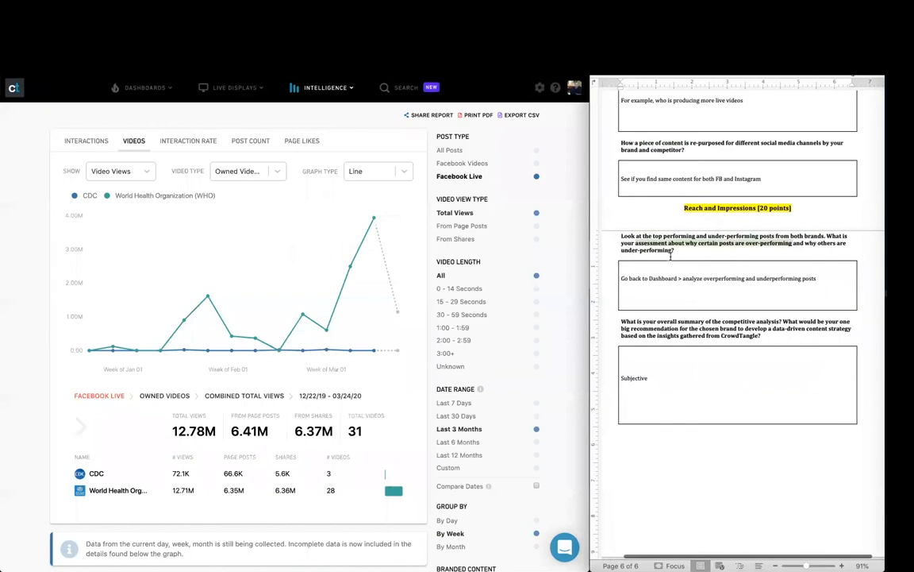
{"action": "scroll", "coordinate": [670, 257], "scroll_direction": "up", "scroll_amount": 1}
Step: Open the Digital Audiences 563 FB dashboard and view the overperforming posts of the COVID19 list
{"action": "left_click", "coordinate": [145, 87]}
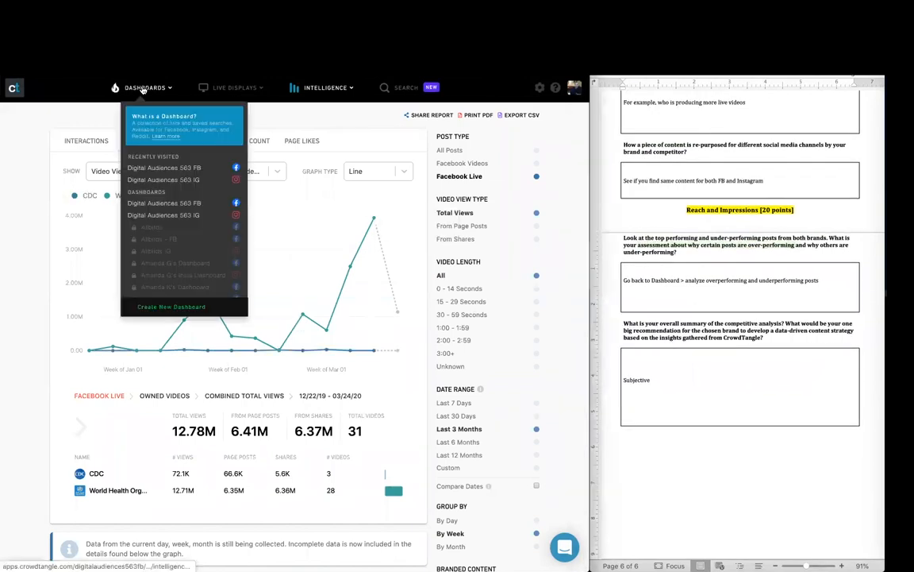
{"action": "left_click", "coordinate": [163, 203]}
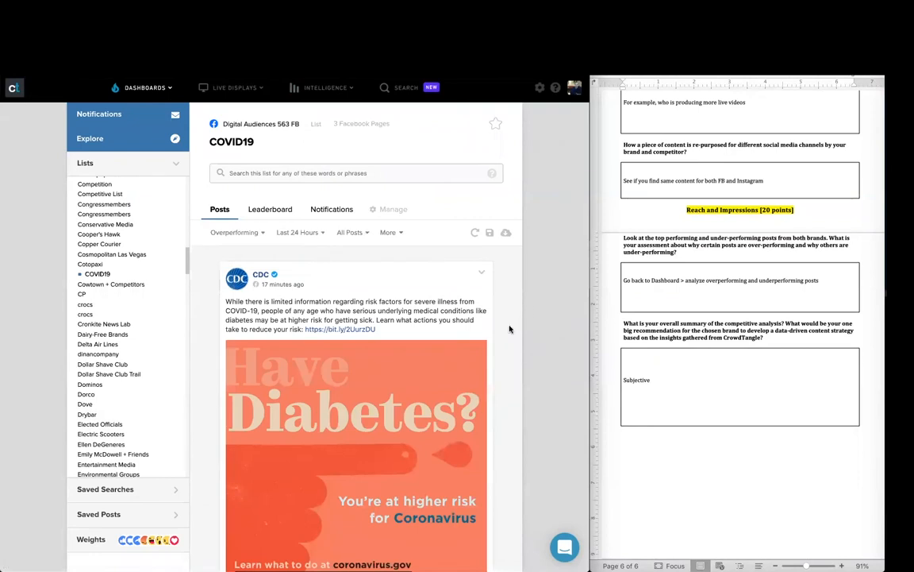
{"action": "scroll", "coordinate": [427, 310], "scroll_direction": "down", "scroll_amount": 3}
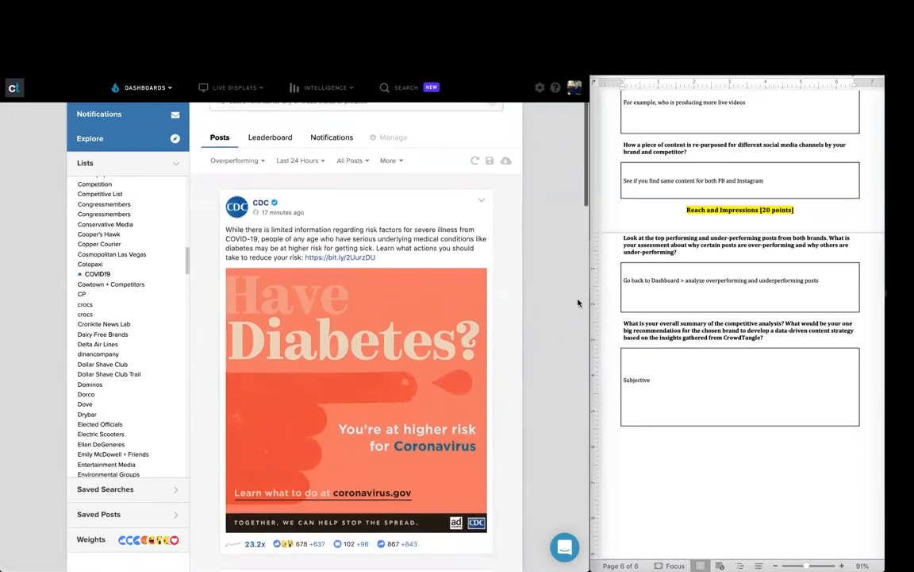
Step: Check the assignment's hint on post performance and sort the COVID19 list's posts by Underperforming
{"action": "left_click", "coordinate": [702, 281]}
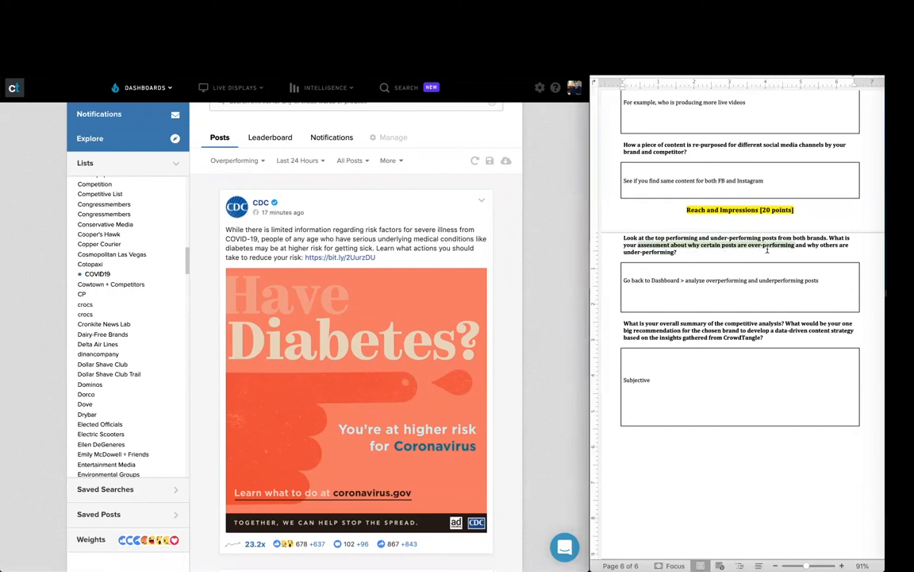
{"action": "scroll", "coordinate": [410, 399], "scroll_direction": "down", "scroll_amount": 1}
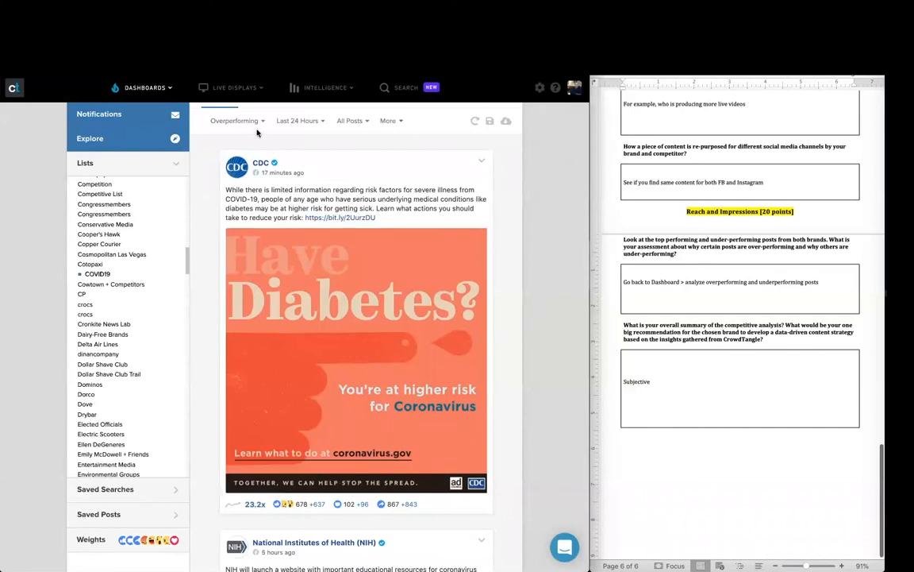
{"action": "left_click", "coordinate": [234, 120]}
{"action": "left_click", "coordinate": [242, 143]}
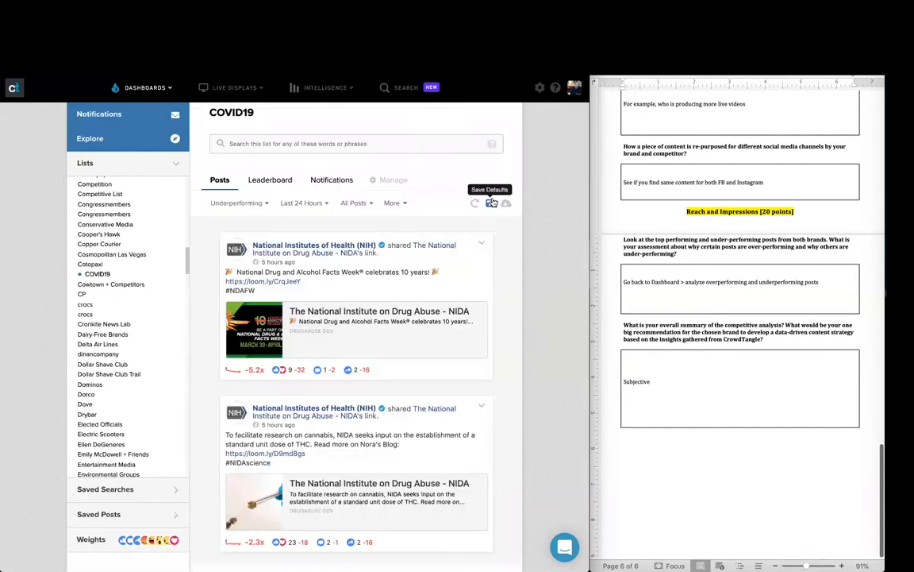